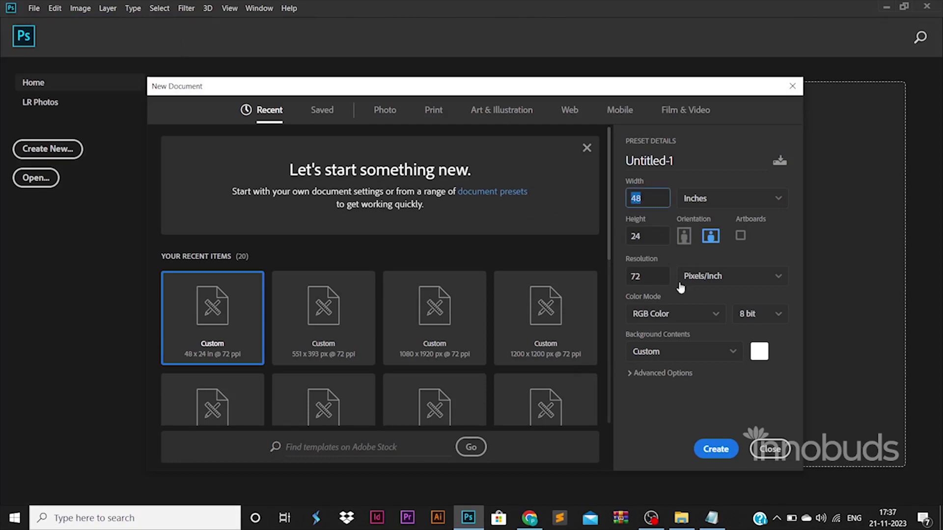
# Create a 48 × 24 inch RGB document at 72 pixels/inch and place margin guides just inside all four canvas edges.
pyautogui.click(716, 449)
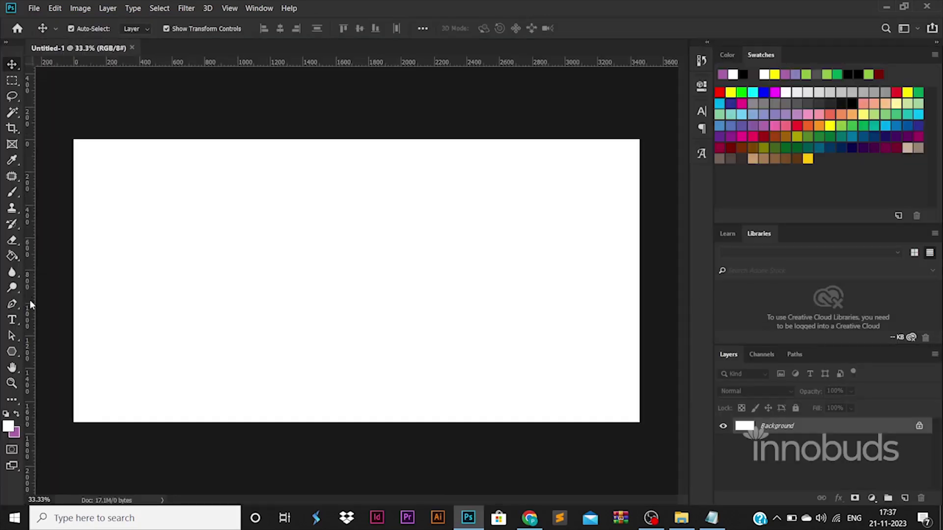
pyautogui.moveTo(30, 300); pyautogui.dragTo(86, 305)
pyautogui.moveTo(273, 54); pyautogui.dragTo(245, 150)
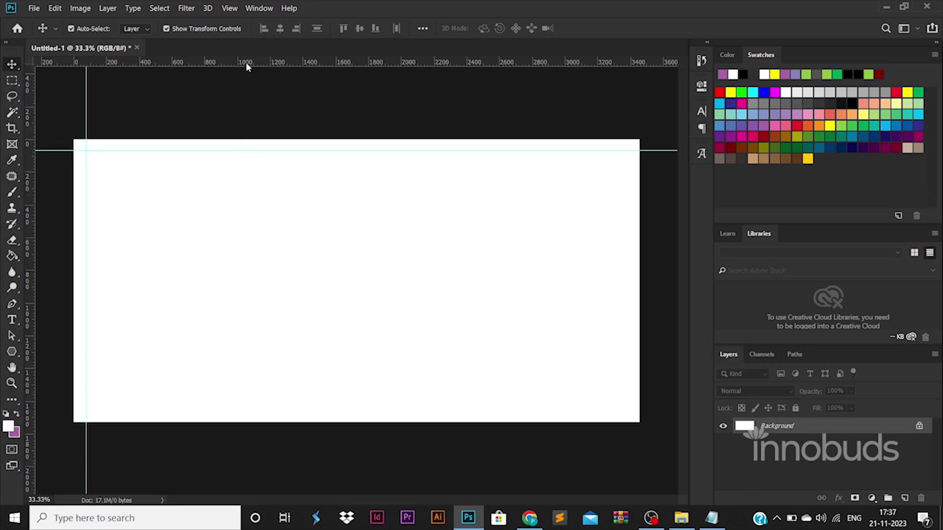
pyautogui.moveTo(245, 62); pyautogui.dragTo(309, 410)
pyautogui.moveTo(27, 403); pyautogui.dragTo(625, 381)
# Draw a 463 × 463 px square on the canvas's left half and fill it with light orange.
pyautogui.rightClick(13, 351)
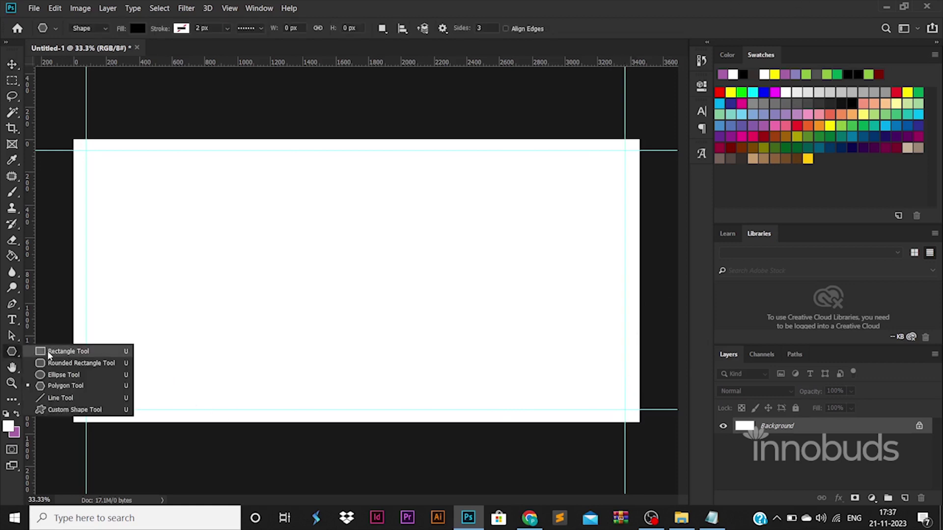
pyautogui.click(59, 350)
pyautogui.moveTo(197, 265); pyautogui.dragTo(235, 308)
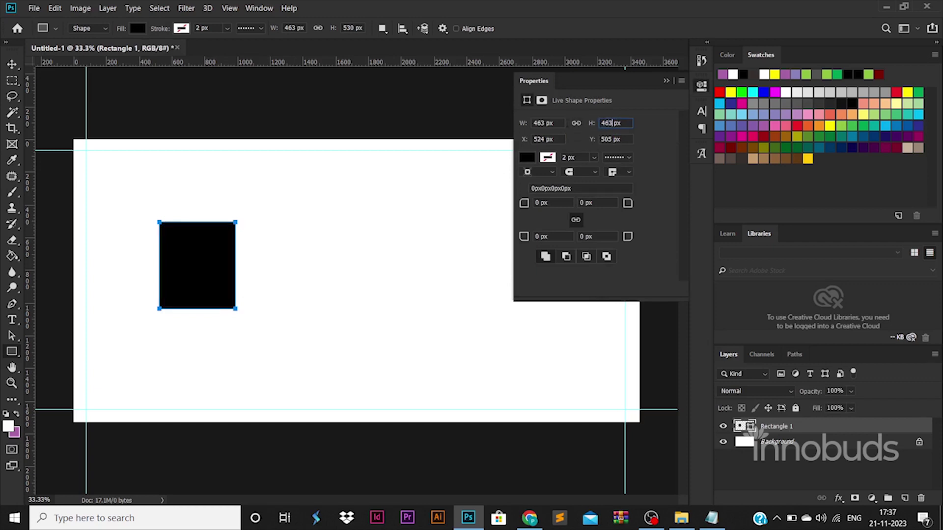
pyautogui.click(132, 28)
pyautogui.click(104, 148)
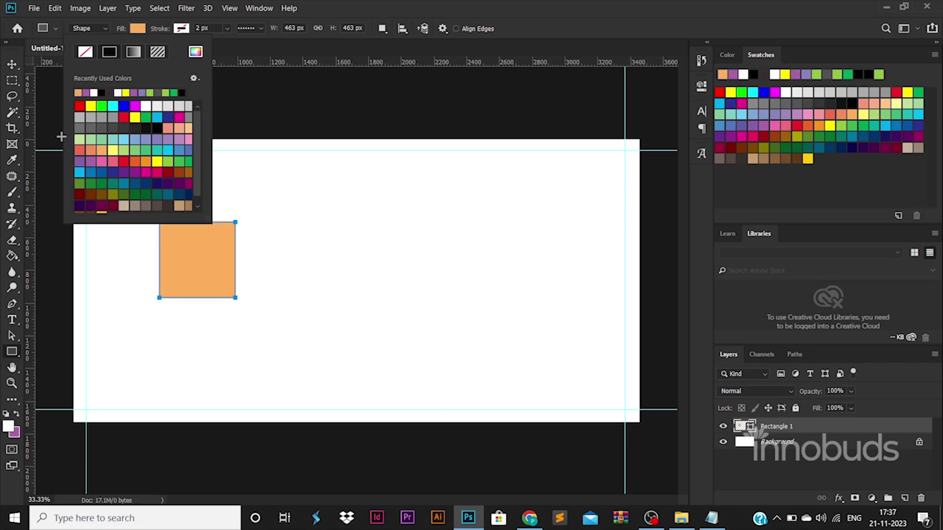
pyautogui.click(11, 68)
# Save the document as banner in Photoshop format in the 115 BANNER 011 folder with Maximize Compatibility on.
pyautogui.hotkey('ctrl', 's')
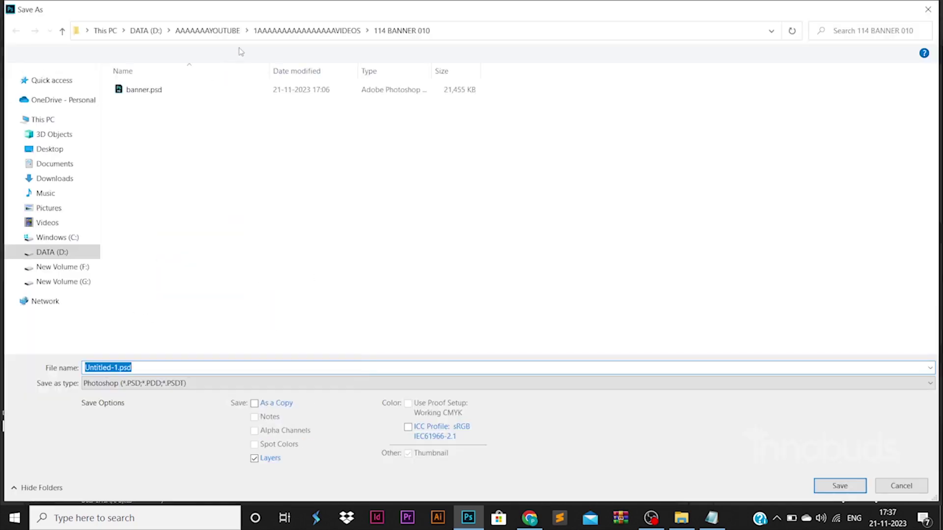
pyautogui.click(307, 30)
pyautogui.scroll(-15, 305, 241)
pyautogui.doubleClick(308, 308)
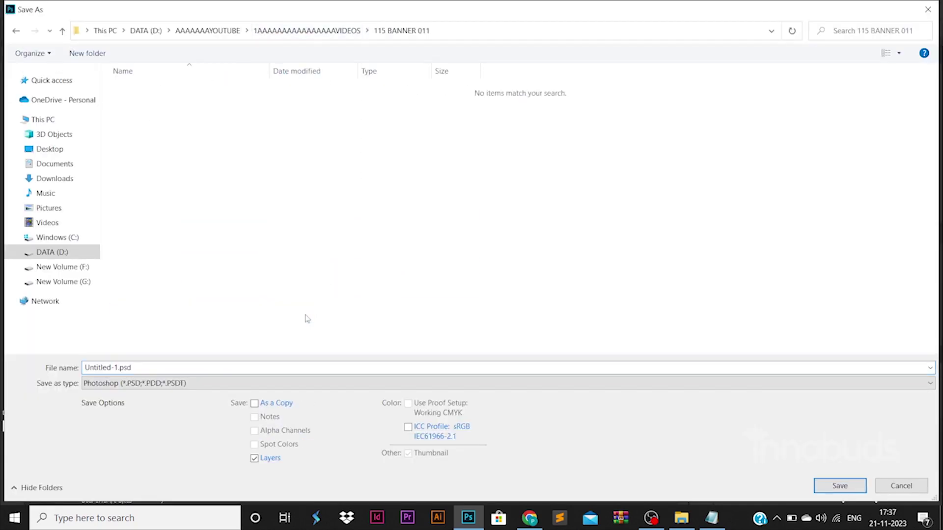
pyautogui.write('banner')
pyautogui.press('Return')
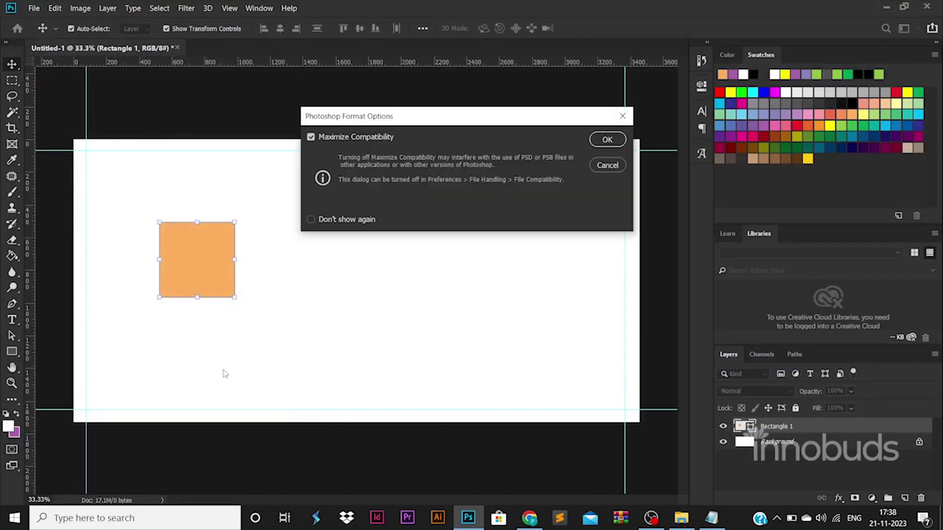
pyautogui.press('Return')
# Draw a three-sided polygon, then shrink, rotate and place it over the orange square so it points right.
pyautogui.click(12, 351)
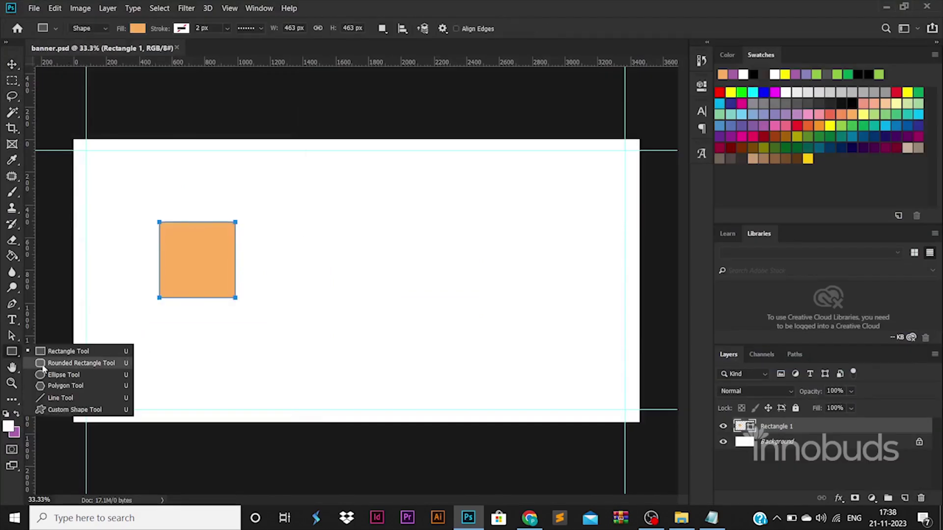
pyautogui.click(54, 386)
pyautogui.moveTo(272, 295); pyautogui.dragTo(284, 310)
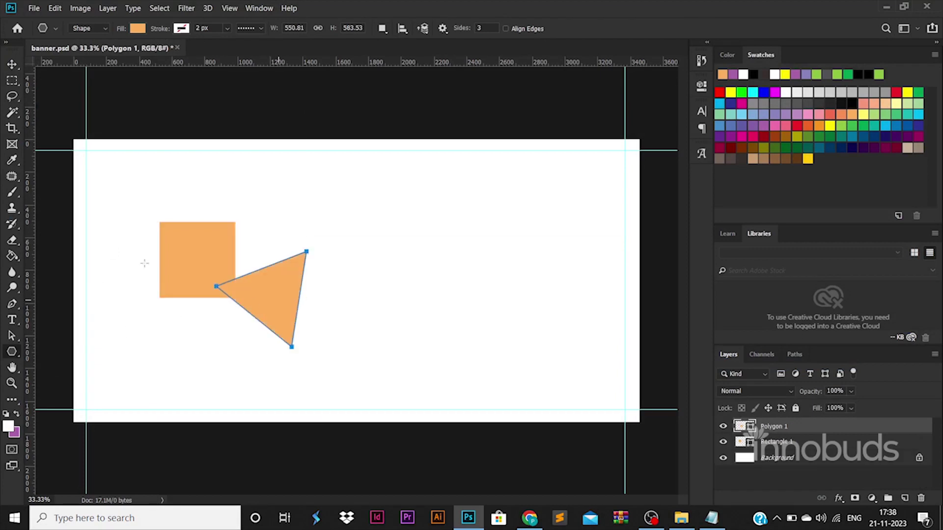
pyautogui.click(12, 63)
pyautogui.moveTo(321, 290); pyautogui.dragTo(206, 258)
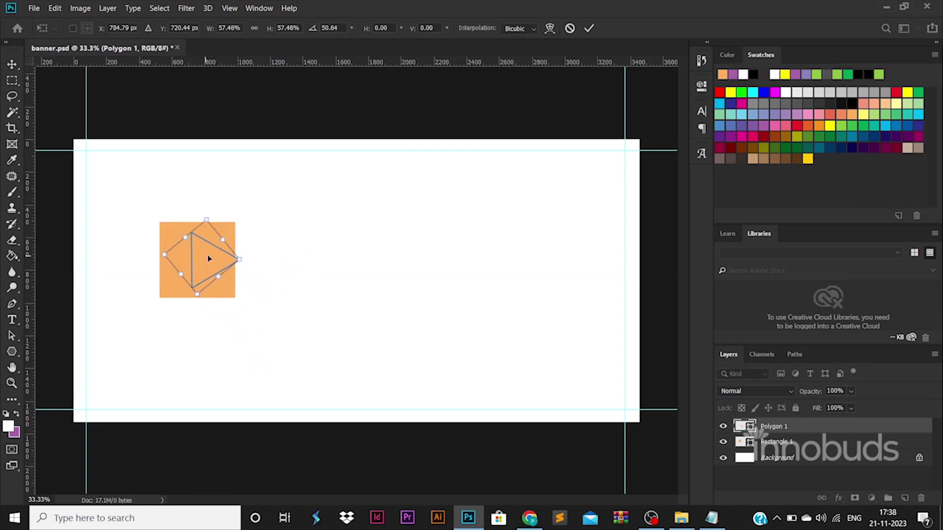
pyautogui.press('Return')
# Fill the triangle with white (ffffff) and enlarge it until it spans the height of the orange square.
pyautogui.doubleClick(751, 430)
pyautogui.click(607, 185)
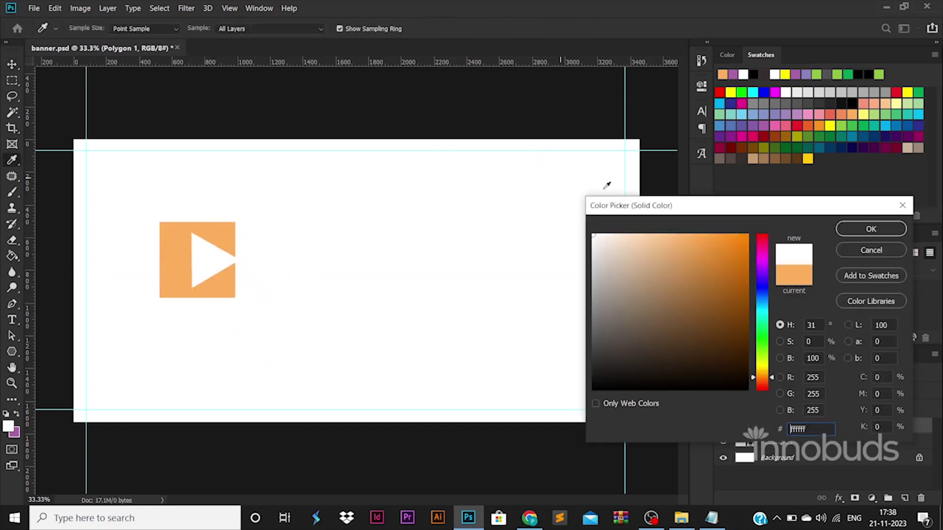
pyautogui.click(856, 227)
pyautogui.moveTo(238, 232); pyautogui.dragTo(300, 280)
pyautogui.press('Return')
# Group the white triangle layer with the orange square layer.
pyautogui.keyDown('shift'); pyautogui.click(766, 442); pyautogui.keyUp('shift')
pyautogui.hotkey('ctrl', 'z')
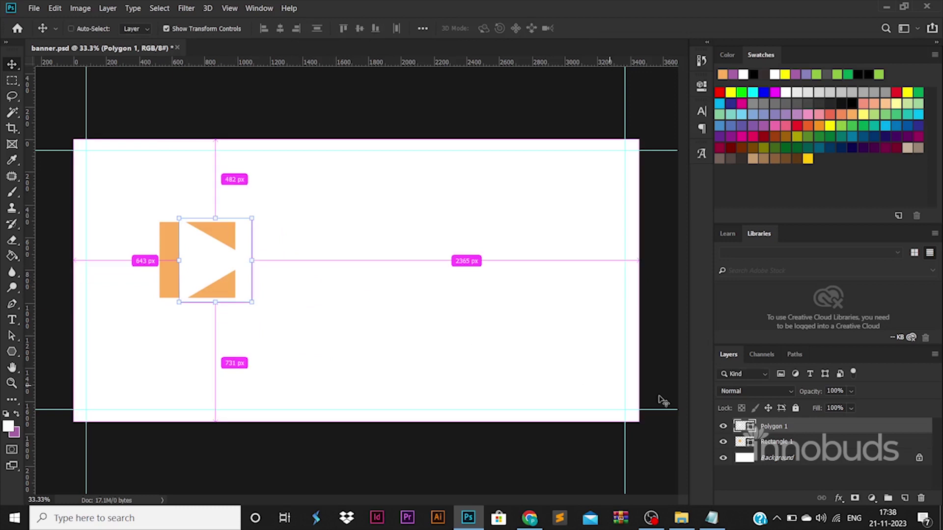
pyautogui.keyDown('shift'); pyautogui.click(784, 442); pyautogui.keyUp('shift')
pyautogui.hotkey('ctrl', 'g')
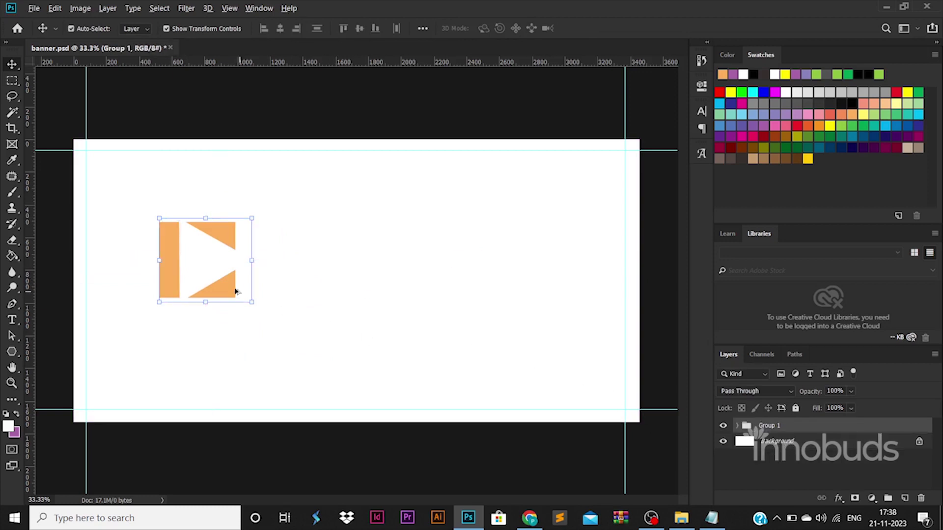
# Duplicate the shape group and place the copy diagonally below and to the right of the original.
pyautogui.moveTo(236, 292); pyautogui.dragTo(280, 316)
pyautogui.hotkey('ctrl', 'z')
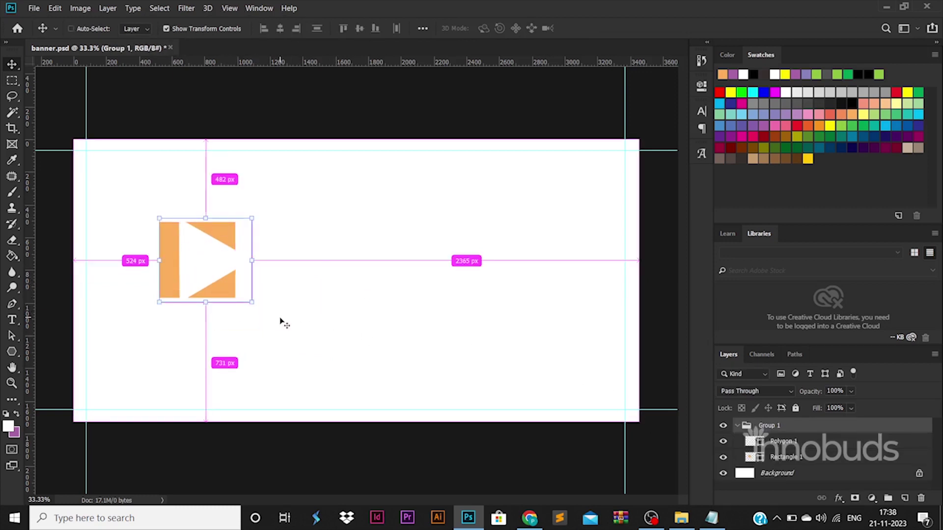
pyautogui.hotkey('ctrl', 'alt', 't')
pyautogui.moveTo(230, 266); pyautogui.dragTo(305, 305)
pyautogui.press('Return')
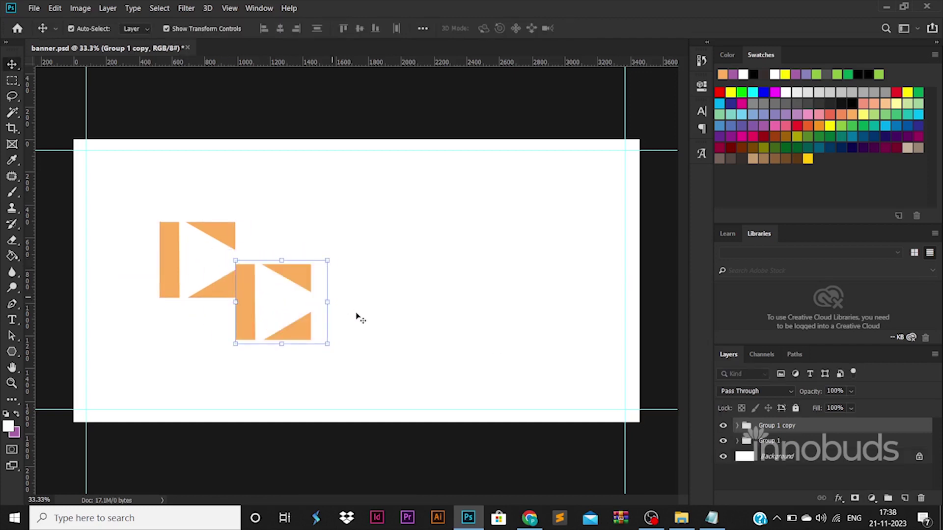
# Duplicate the shape group again and place the copy directly below the original group.
pyautogui.hotkey('ctrl', 'alt', 't')
pyautogui.moveTo(304, 278)
pyautogui.mouseDown()
pyautogui.moveTo(213, 337)
pyautogui.moveTo(259, 277)
pyautogui.moveTo(276, 218)
pyautogui.moveTo(295, 264)
pyautogui.mouseUp()
pyautogui.press('Return')
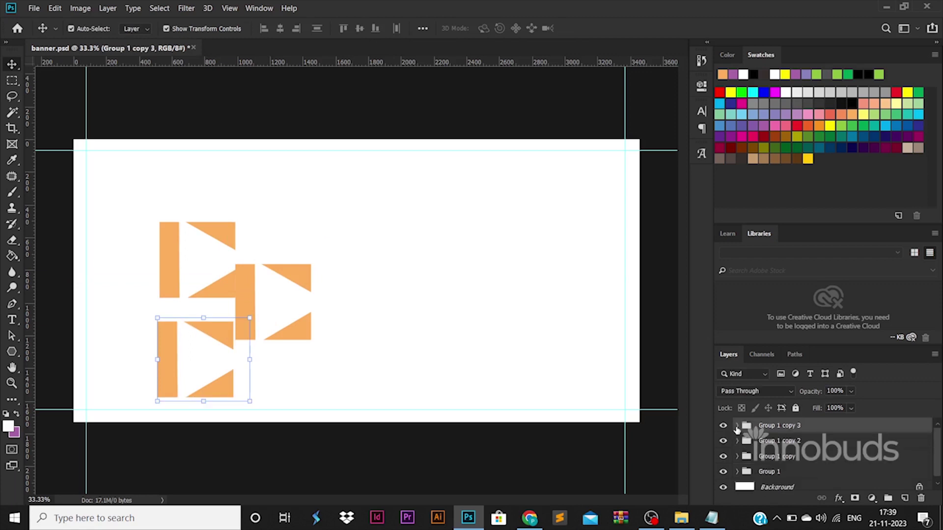
# Move the group copy 3 to the upper right of the original, above the diagonal copy, and nudge it left.
pyautogui.hotkey('ctrl', 't')
pyautogui.moveTo(216, 336); pyautogui.dragTo(304, 188)
pyautogui.hotkey('shift', 'Left')
pyautogui.hotkey('shift', 'Left')
pyautogui.hotkey('shift', 'Left')
pyautogui.hotkey('shift', 'Left')
pyautogui.hotkey('shift', 'Left')
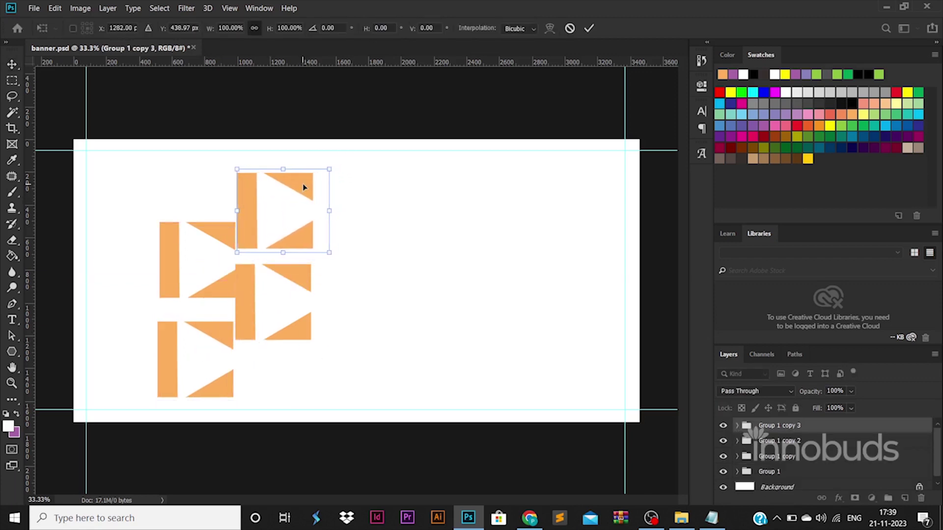
pyautogui.press('Return')
# Select the diagonal group copy and nudge it right to line up with the copy above it.
pyautogui.rightClick(253, 301)
pyautogui.click(261, 304)
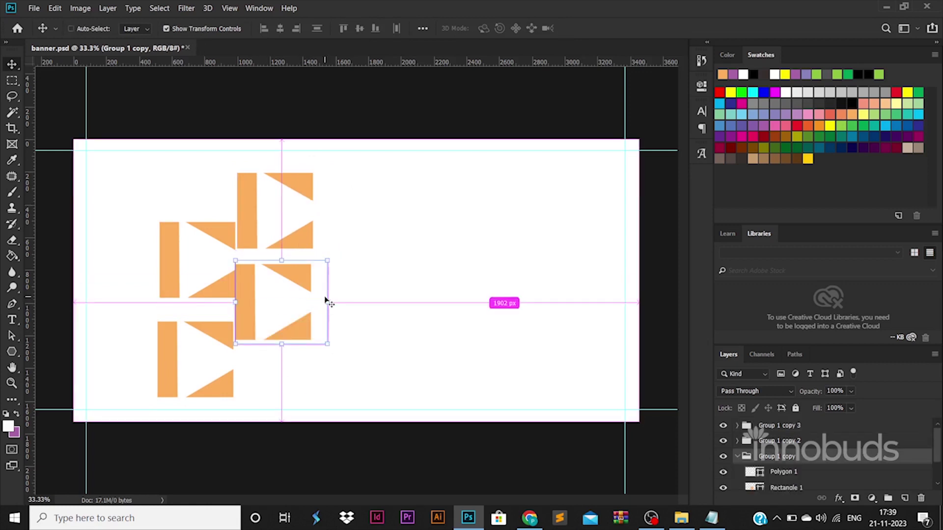
pyautogui.hotkey('ctrl', 't')
pyautogui.hotkey('shift', 'Right')
pyautogui.press('Return')
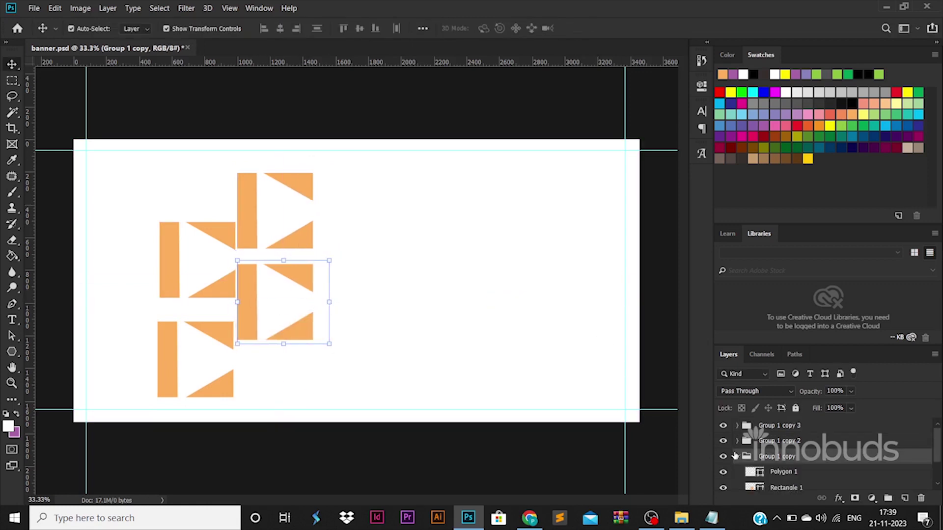
# Place another copy of the shape group at the canvas's left edge and nudge it right beside the original group.
pyautogui.hotkey('ctrl', 't')
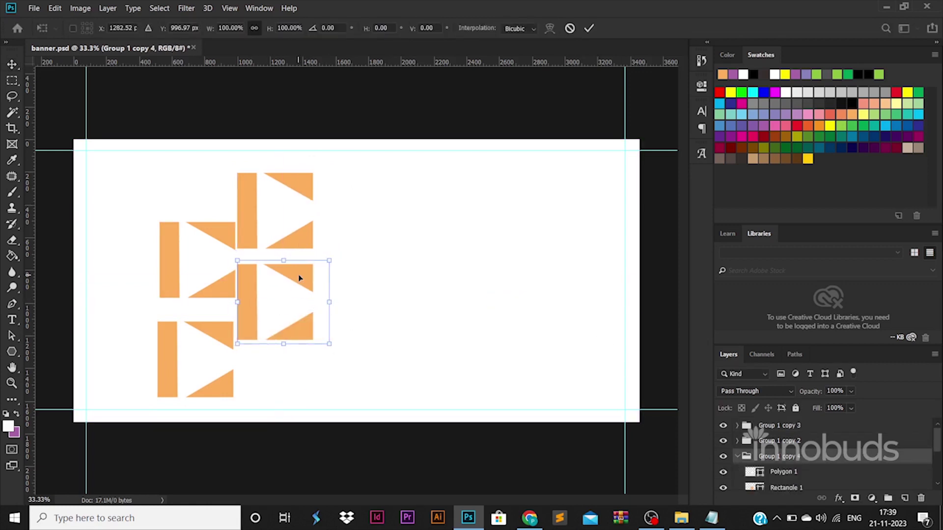
pyautogui.moveTo(301, 273); pyautogui.dragTo(141, 284)
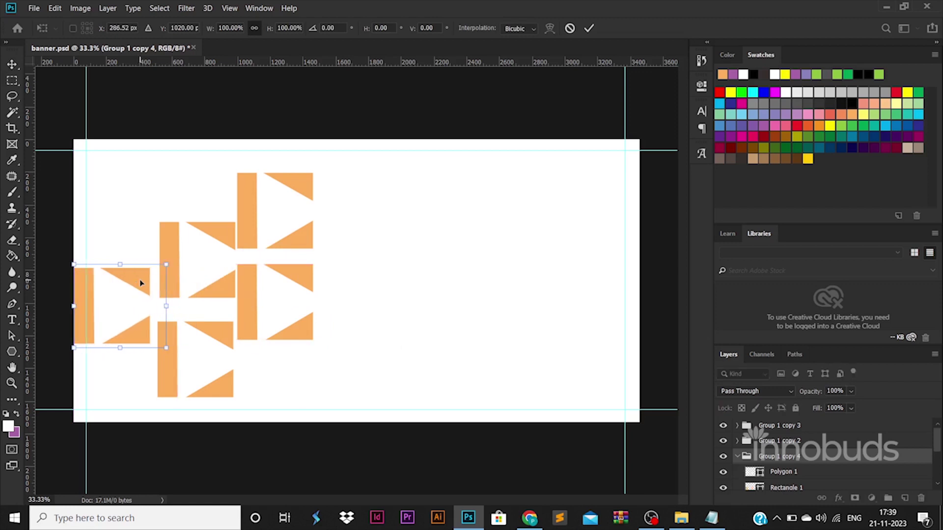
pyautogui.hotkey('shift', 'Right')
pyautogui.hotkey('shift', 'Right')
pyautogui.hotkey('shift', 'Right')
pyautogui.hotkey('shift', 'Right')
pyautogui.press('Right')
pyautogui.press('Right')
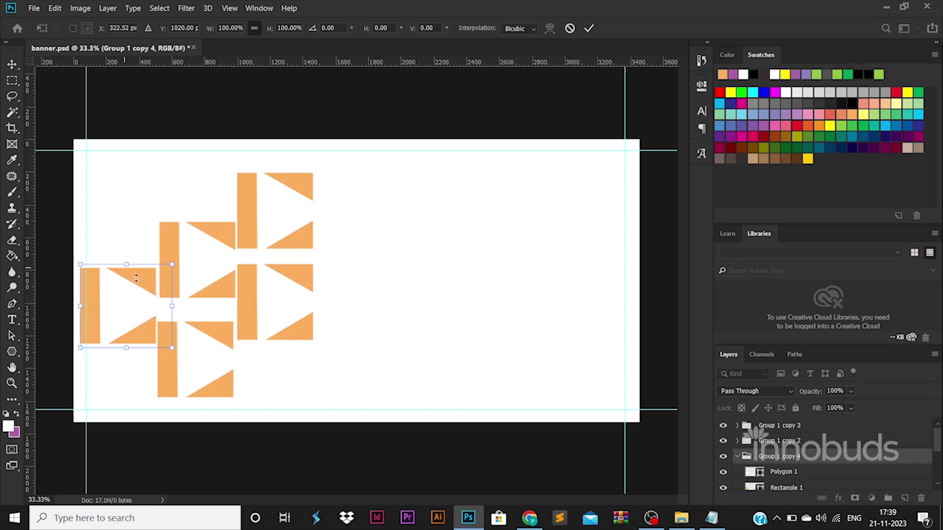
pyautogui.moveTo(136, 278); pyautogui.dragTo(144, 211)
pyautogui.hotkey('ctrl', 'z')
pyautogui.press('Return')
# Duplicate the leftmost group, place the copy directly above it, and deselect.
pyautogui.hotkey('ctrl', 'j')
pyautogui.hotkey('ctrl', 't')
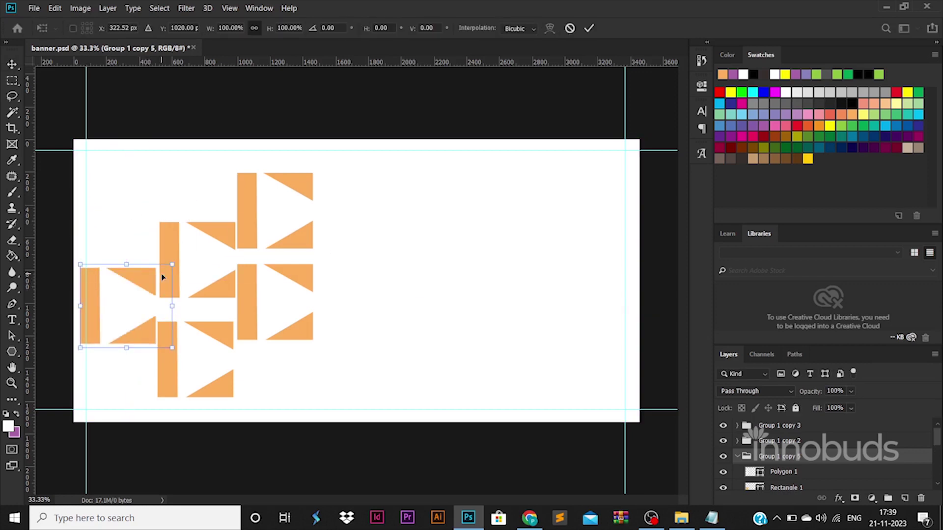
pyautogui.moveTo(163, 278); pyautogui.dragTo(146, 197)
pyautogui.press('Return')
pyautogui.click(351, 490)
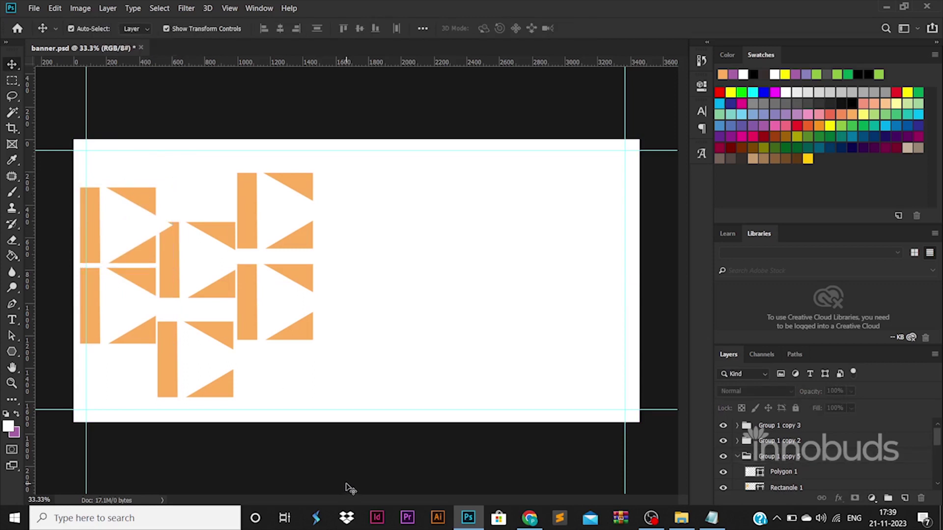
# Draw a large black three-sided polygon over the orange pattern, then position and resize it across the left and middle groups.
pyautogui.click(12, 352)
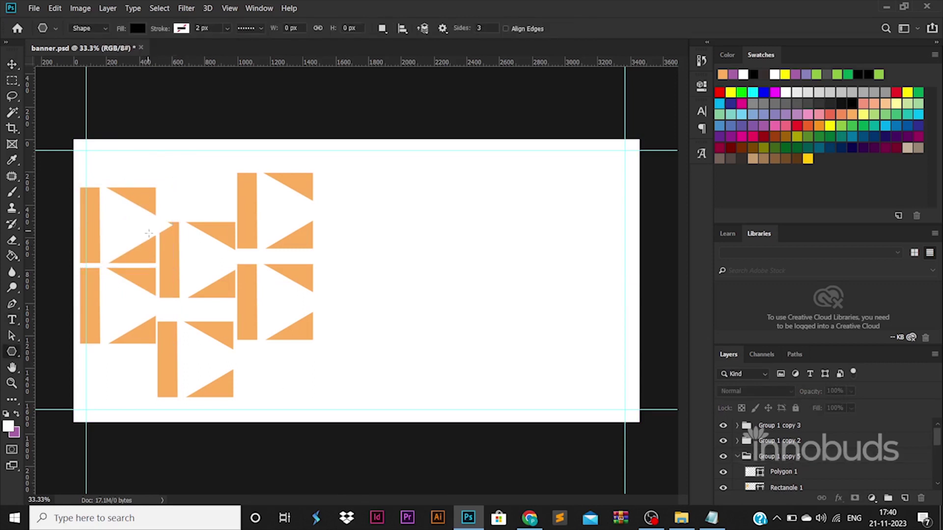
pyautogui.click(198, 307)
pyautogui.click(501, 253)
pyautogui.moveTo(35, 117); pyautogui.dragTo(224, 290)
pyautogui.press('v')
pyautogui.moveTo(197, 236); pyautogui.dragTo(242, 294)
pyautogui.hotkey('ctrl', 't')
pyautogui.moveTo(264, 186); pyautogui.dragTo(250, 198)
pyautogui.press('Return')
# Set the black triangle's opacity to 30% and enlarge the white triangles in the two leftmost groups.
pyautogui.press('3')
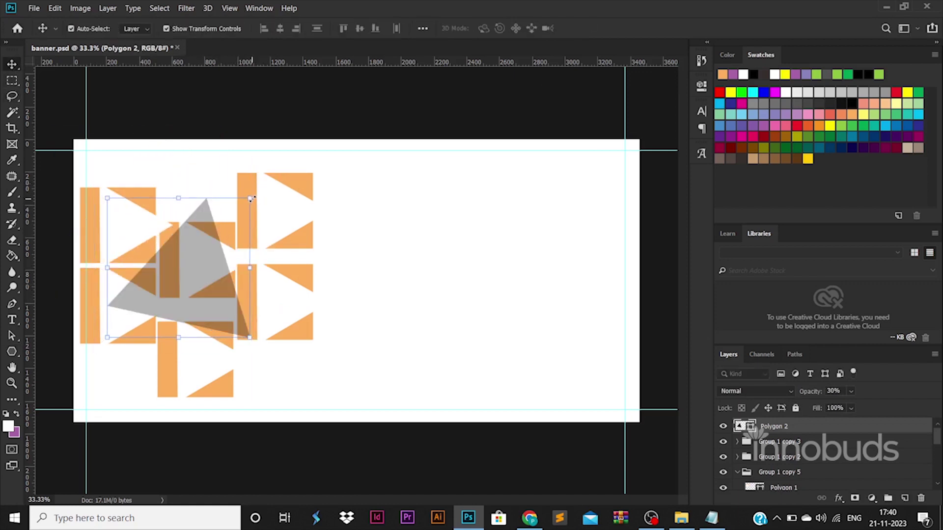
pyautogui.moveTo(109, 294); pyautogui.dragTo(99, 295)
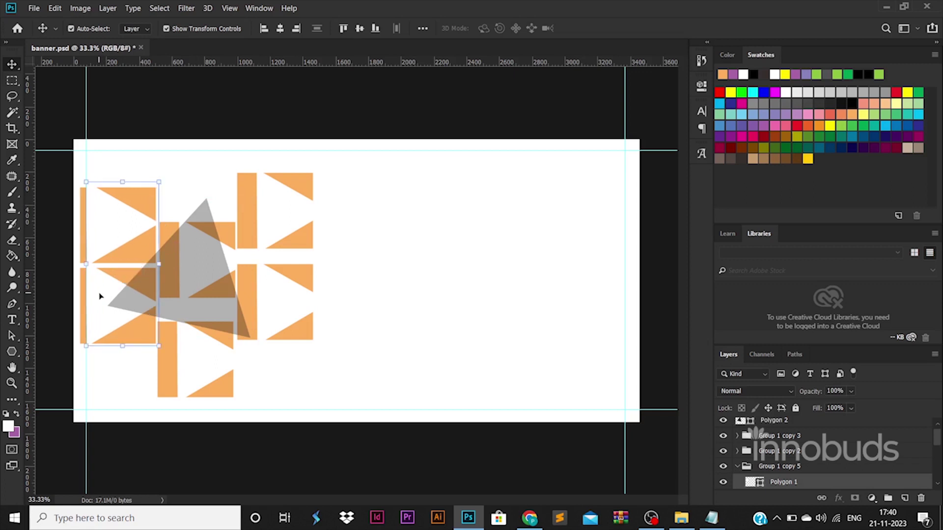
# Set the black triangle's opacity to 100% and scale it up to about 126%.
pyautogui.click(224, 272)
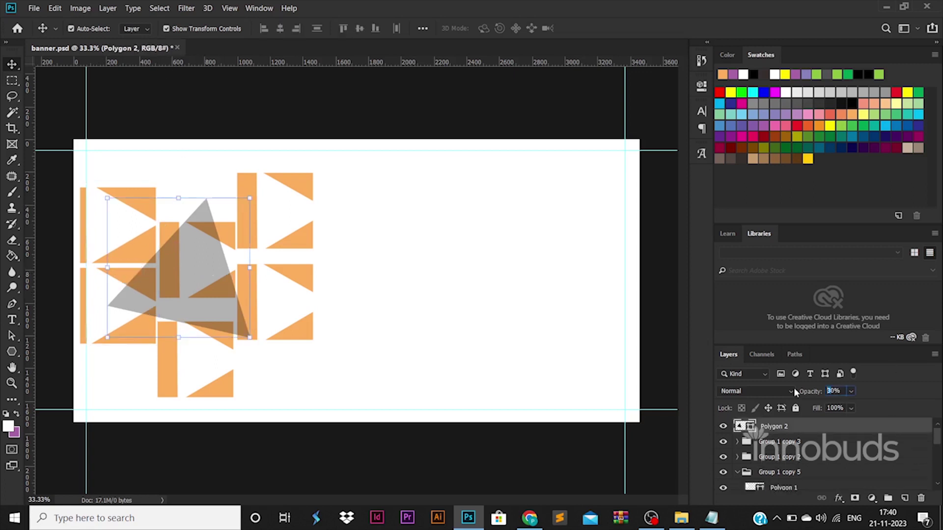
pyautogui.write('100')
pyautogui.click(494, 206)
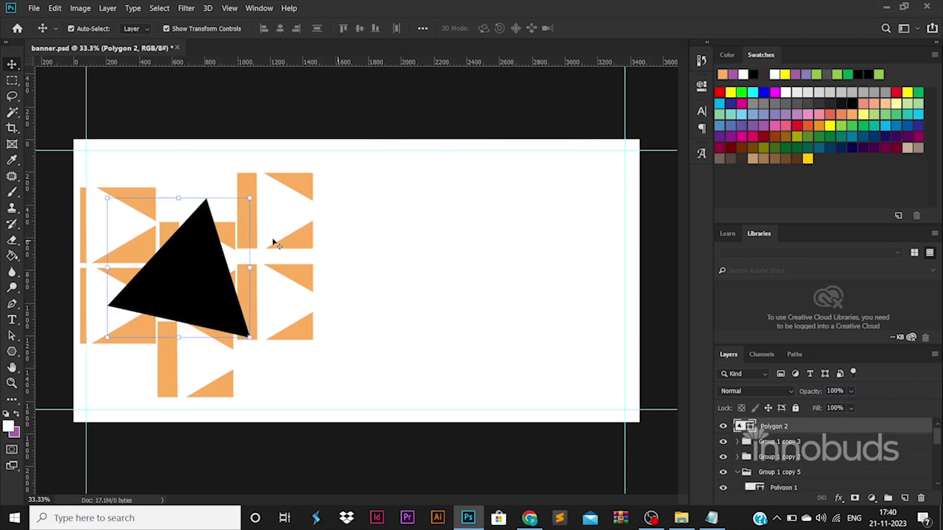
pyautogui.moveTo(250, 197); pyautogui.dragTo(268, 179)
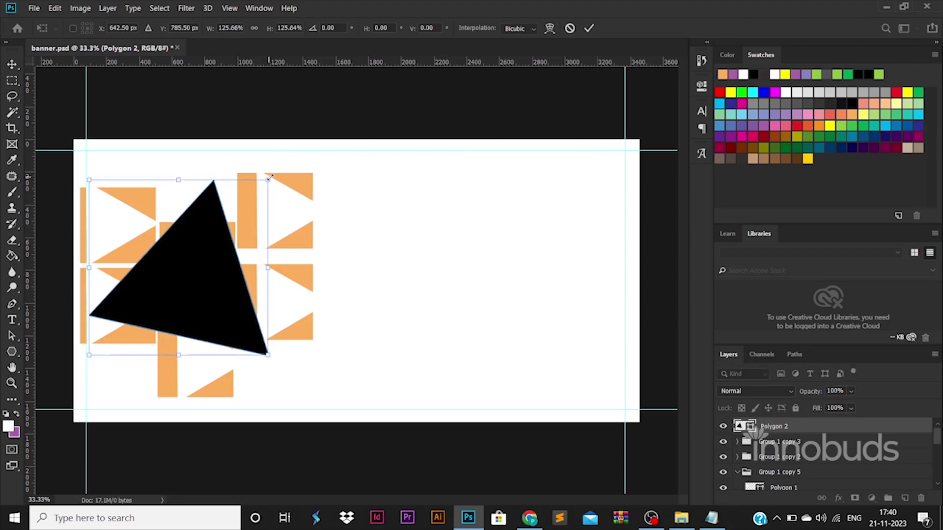
pyautogui.press('Return')
# Place the Pexels JPG photo from the 115 BANNER 011 folder into the banner document.
pyautogui.click(678, 515)
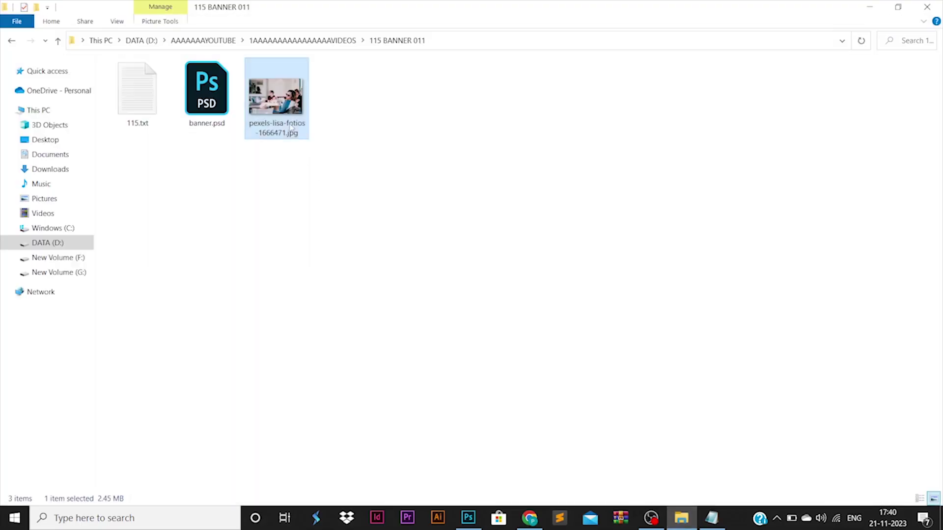
pyautogui.hotkey('alt', 'Tab')
pyautogui.moveTo(276, 94); pyautogui.dragTo(295, 253)
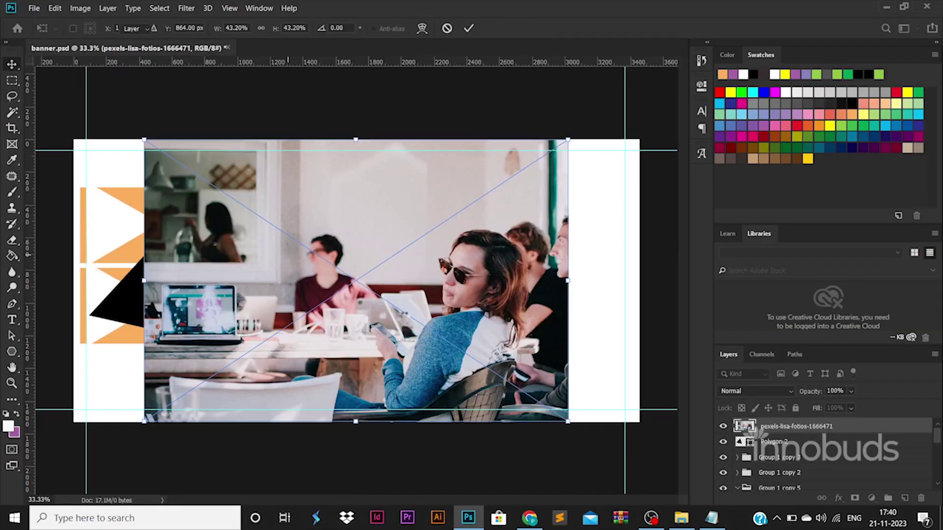
pyautogui.press('Return')
# Move the photo left over the black triangle and clip it to that triangle with a clipping mask.
pyautogui.moveTo(476, 303); pyautogui.dragTo(243, 304)
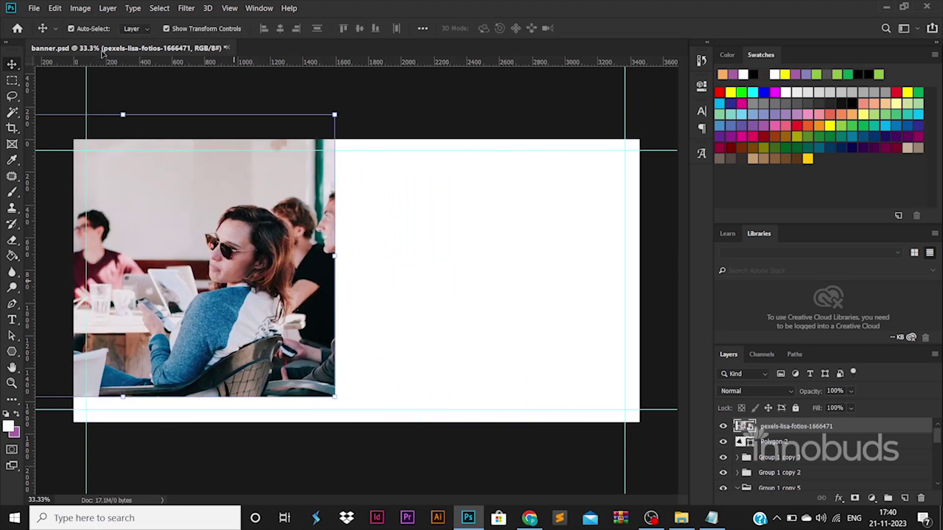
pyautogui.click(108, 8)
pyautogui.click(149, 212)
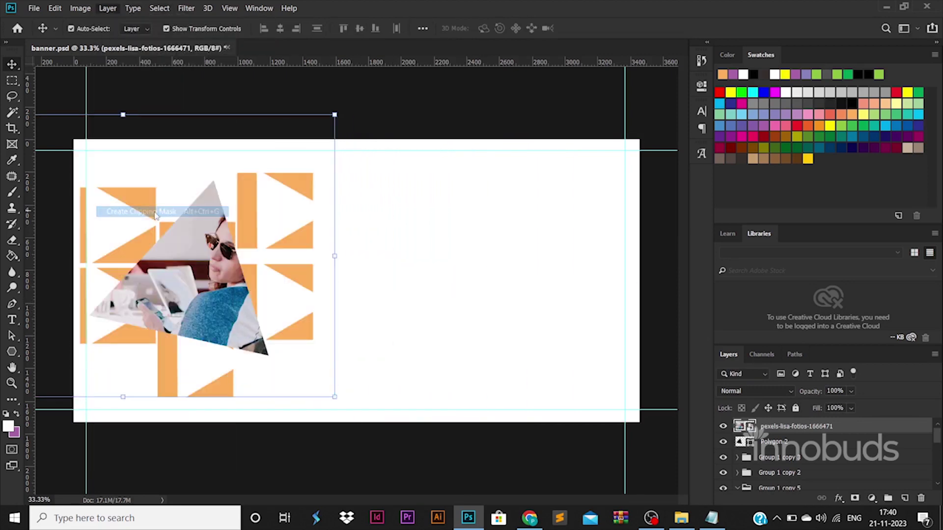
# Undo the clipping mask, move the photo further left over the triangle, and clip it to the triangle again.
pyautogui.hotkey('ctrl', 'z')
pyautogui.moveTo(270, 281); pyautogui.dragTo(226, 274)
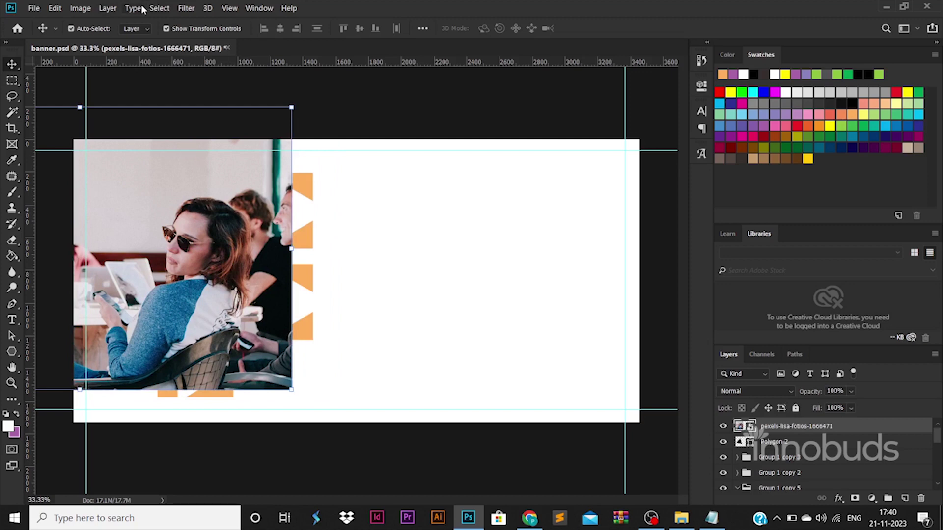
pyautogui.click(108, 8)
pyautogui.click(149, 212)
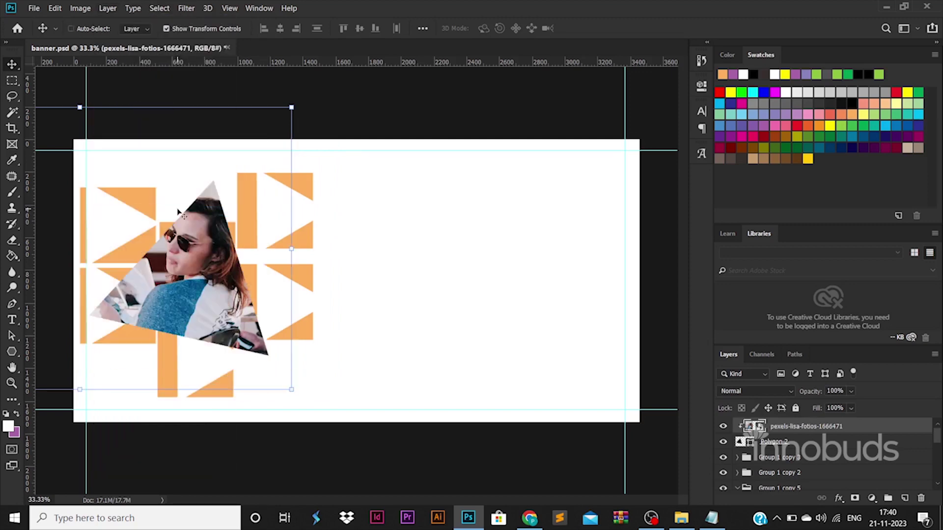
# Undo the clipping, scale the photo down so more of the scene fits the triangle, and clip it again.
pyautogui.hotkey('ctrl', 'z')
pyautogui.hotkey('ctrl', 't')
pyautogui.moveTo(293, 107); pyautogui.dragTo(233, 250)
pyautogui.click(107, 8)
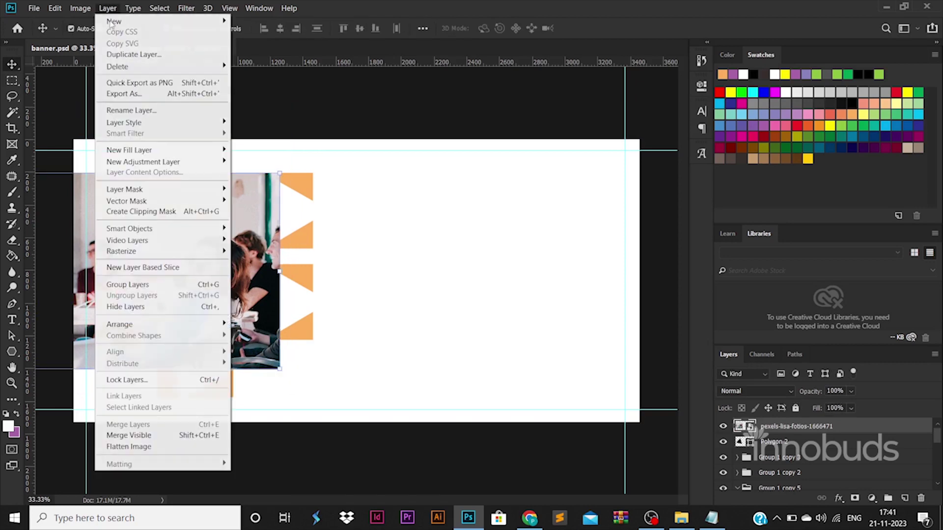
pyautogui.click(156, 212)
pyautogui.click(478, 441)
# Add a black drop shadow to the clipped photo layer with 38% opacity, 5 px distance, 28% spread and 81 px size.
pyautogui.rightClick(231, 312)
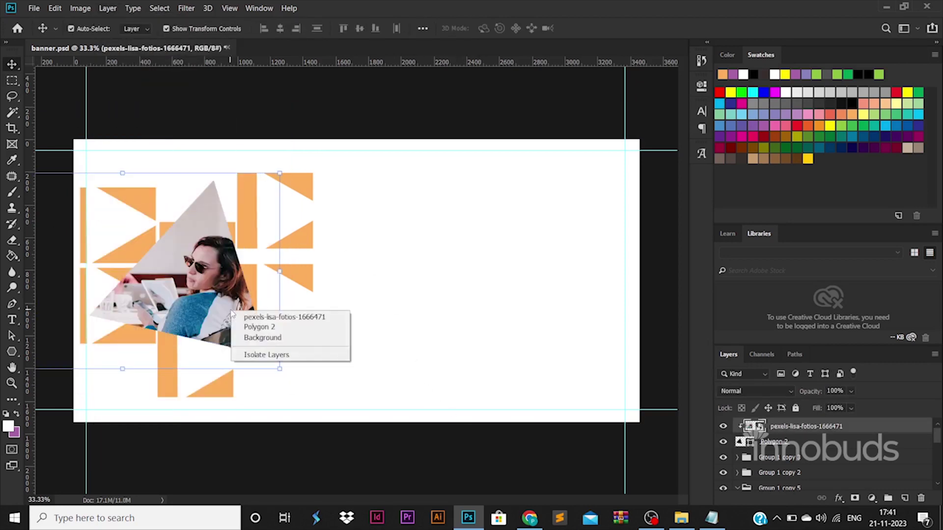
pyautogui.click(292, 317)
pyautogui.doubleClick(864, 427)
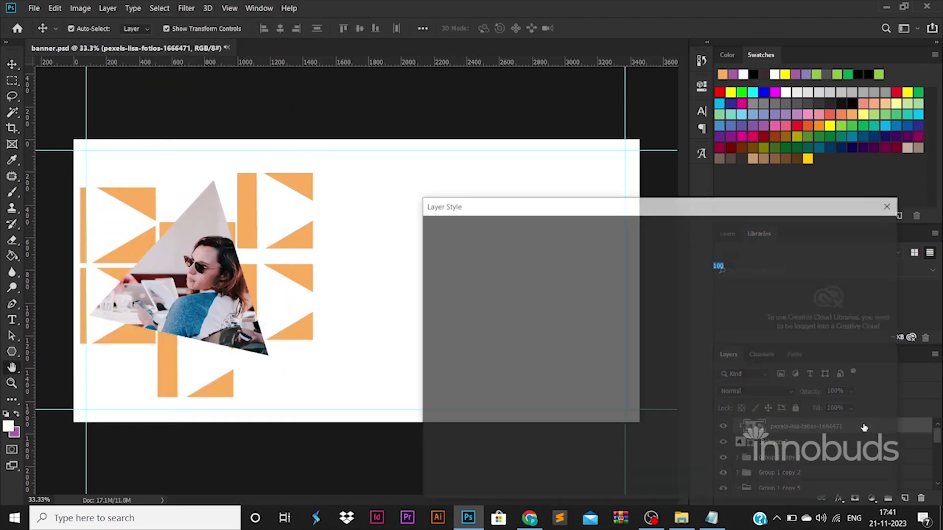
pyautogui.click(508, 439)
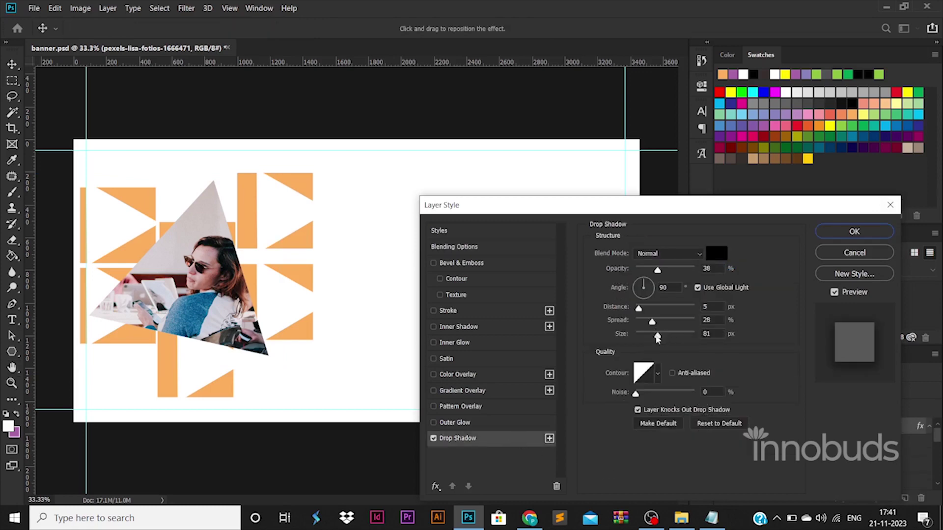
pyautogui.click(873, 236)
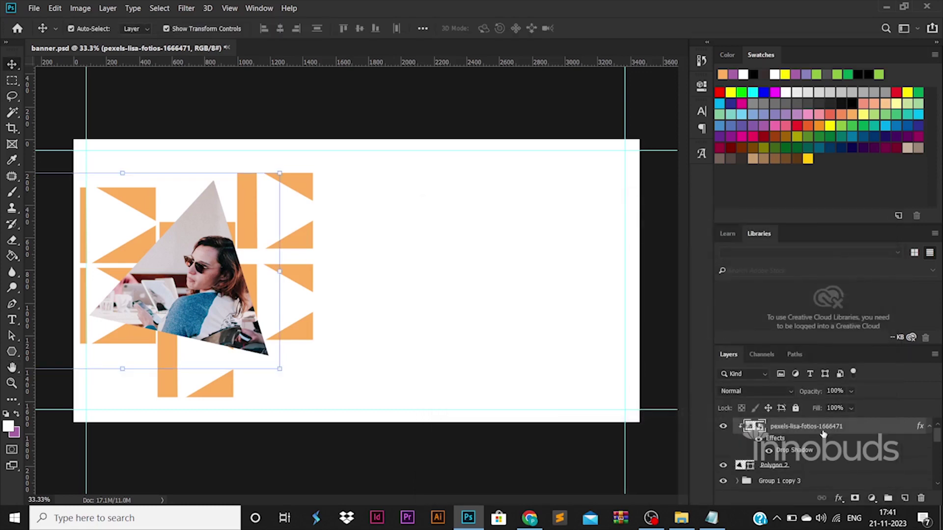
# Add a drop shadow to the Polygon 2 triangle with size 18 px, spread 28% and distance 5 px, and lower its opacity.
pyautogui.doubleClick(827, 469)
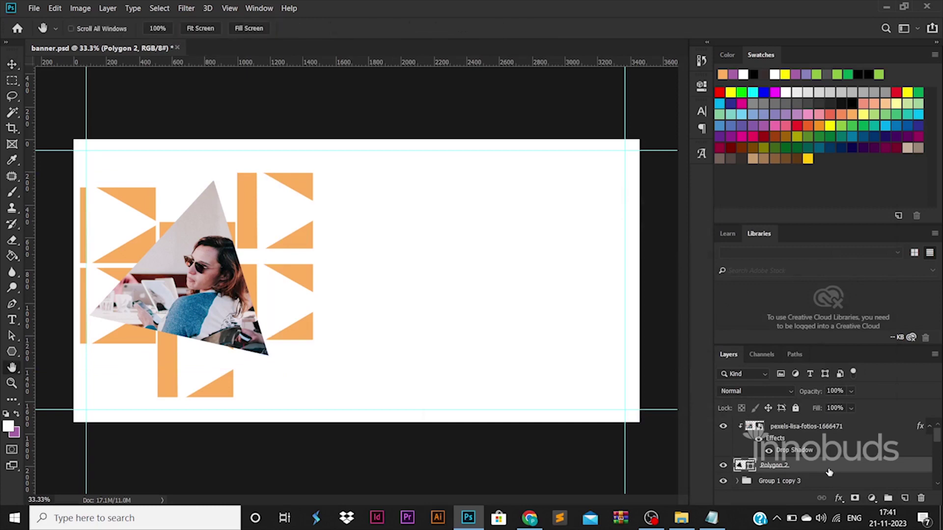
pyautogui.click(499, 445)
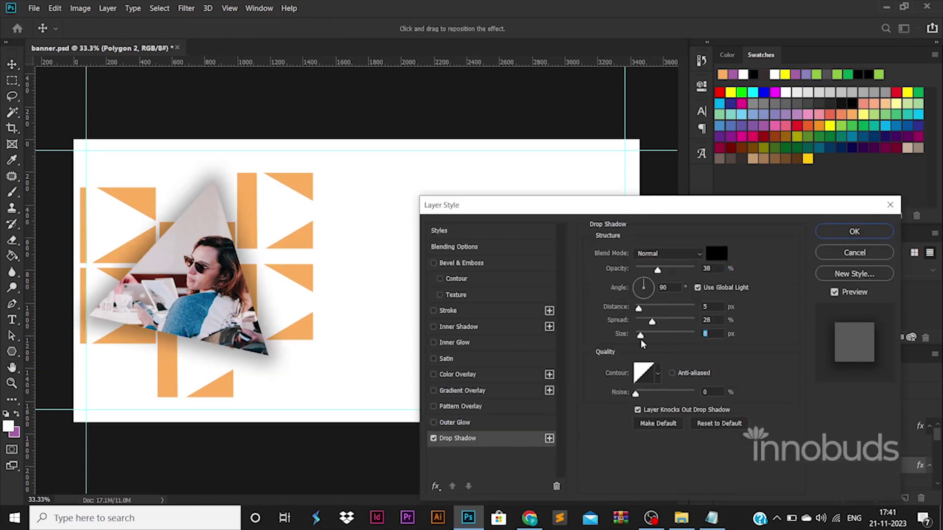
pyautogui.moveTo(642, 341); pyautogui.dragTo(645, 339)
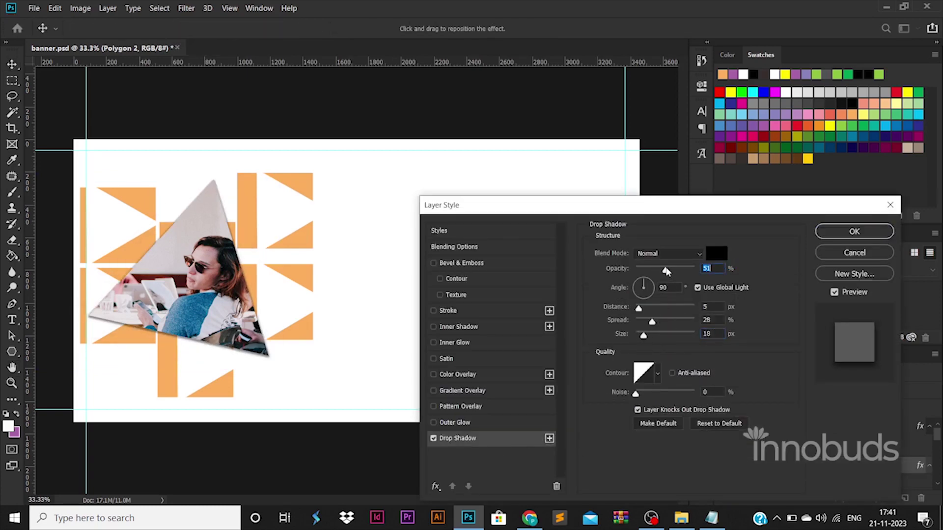
pyautogui.moveTo(666, 270); pyautogui.dragTo(649, 274)
pyautogui.click(855, 231)
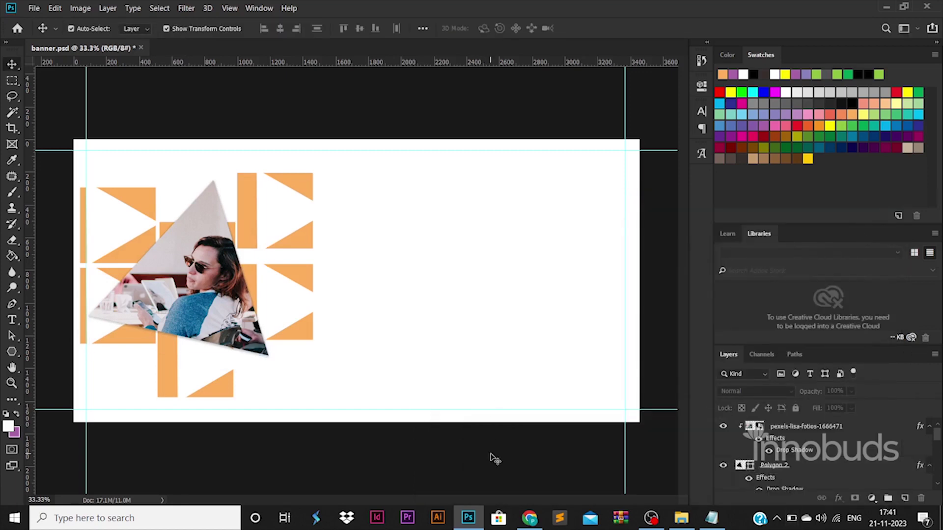
# Duplicate the upper-left orange shape group to the top of the middle column and nudge the copy slightly down.
pyautogui.keyDown('alt'); pyautogui.click(155, 199); pyautogui.keyUp('alt')
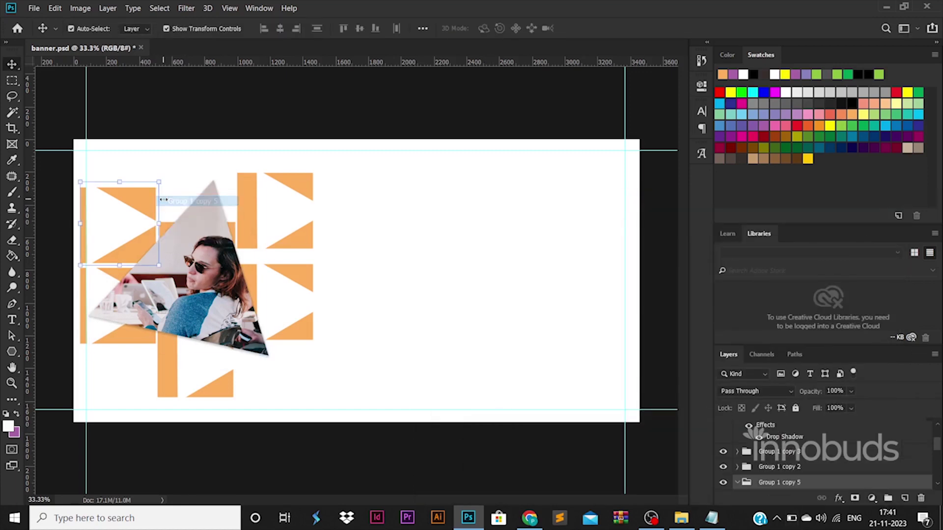
pyautogui.hotkey('ctrl', 't')
pyautogui.moveTo(150, 211); pyautogui.dragTo(225, 168)
pyautogui.press('Return')
pyautogui.press('Down')
pyautogui.press('Down')
pyautogui.press('Down')
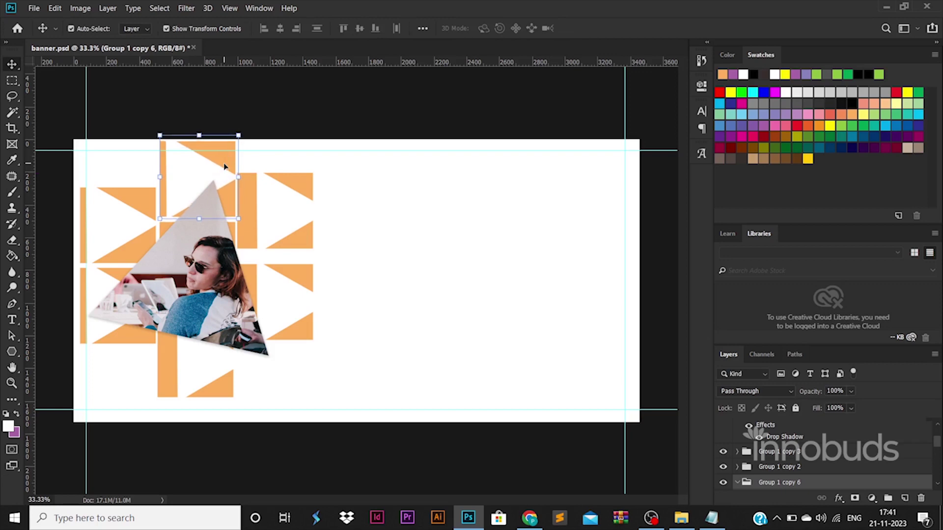
pyautogui.press('Down')
pyautogui.press('Down')
pyautogui.press('Down')
pyautogui.press('Down')
pyautogui.press('Down')
pyautogui.press('Down')
pyautogui.press('Down')
pyautogui.press('Down')
pyautogui.press('Down')
pyautogui.press('Down')
pyautogui.press('Down')
pyautogui.press('Down')
pyautogui.press('Down')
pyautogui.press('Down')
pyautogui.press('Down')
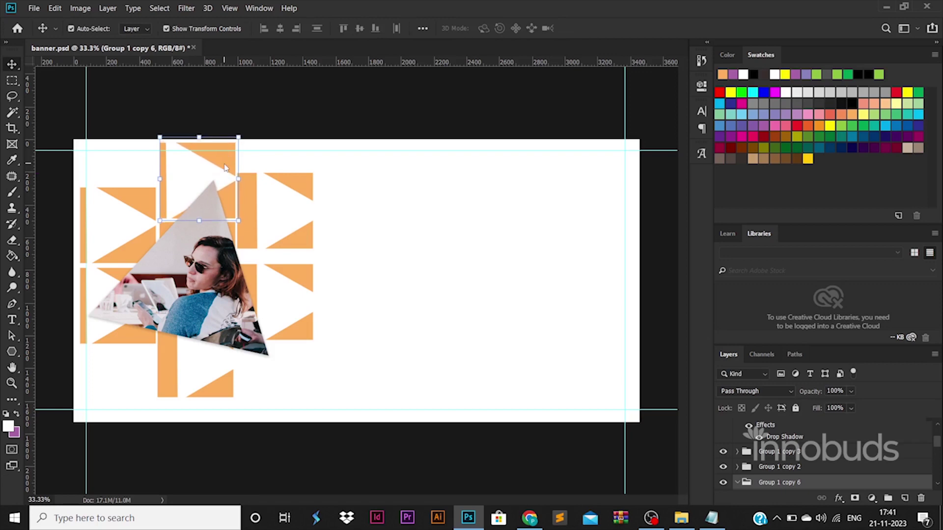
# Select all the shape groups, the triangle and the photo, and nudge them down until they sit inside the top guide.
pyautogui.scroll(-3, 797, 483)
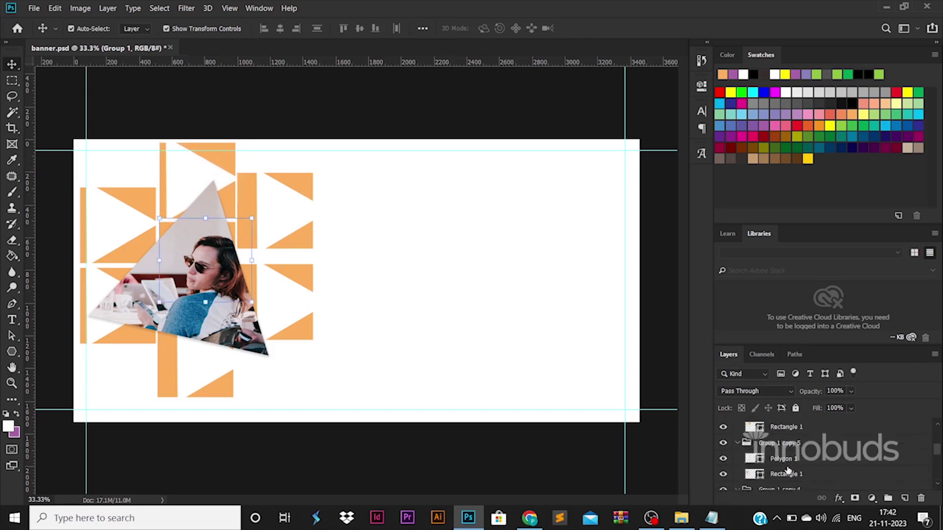
pyautogui.click(788, 430)
pyautogui.press('Down')
pyautogui.press('Down')
pyautogui.press('Down')
pyautogui.press('Down')
pyautogui.press('Down')
pyautogui.press('Down')
pyautogui.press('Down')
pyautogui.press('Down')
pyautogui.press('Down')
pyautogui.press('Down')
pyautogui.press('Down')
pyautogui.press('Down')
pyautogui.press('Down')
pyautogui.press('Down')
pyautogui.press('Down')
pyautogui.press('Down')
pyautogui.press('Down')
pyautogui.press('Down')
pyautogui.press('Down')
pyautogui.press('Down')
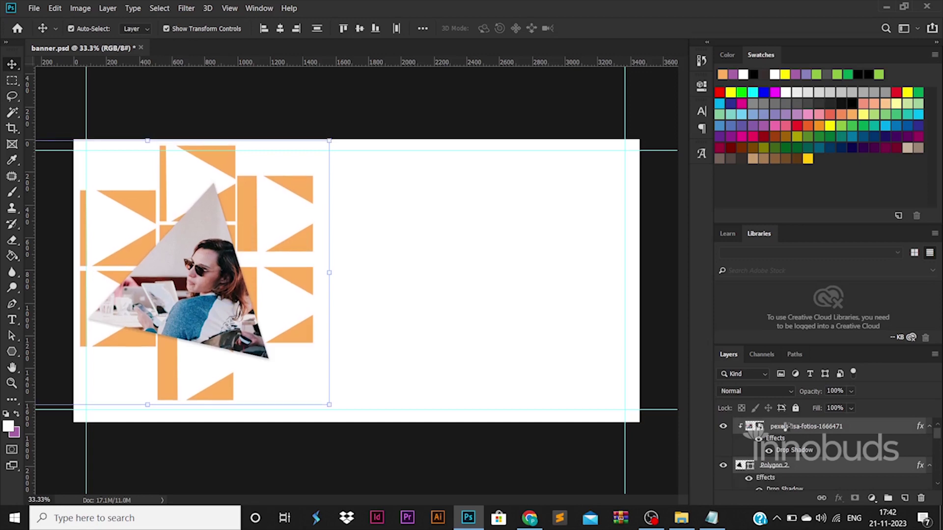
pyautogui.press('Down')
pyautogui.press('Down')
pyautogui.press('Down')
pyautogui.press('Down')
pyautogui.press('Down')
pyautogui.press('Down')
pyautogui.press('Down')
pyautogui.press('Down')
pyautogui.press('Down')
pyautogui.press('Down')
pyautogui.click(293, 342)
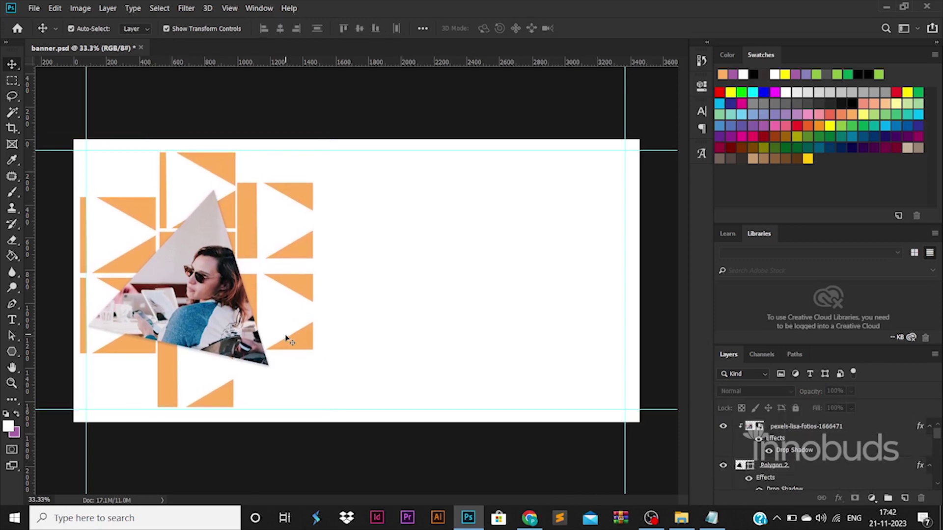
pyautogui.click(738, 451)
pyautogui.click(829, 453)
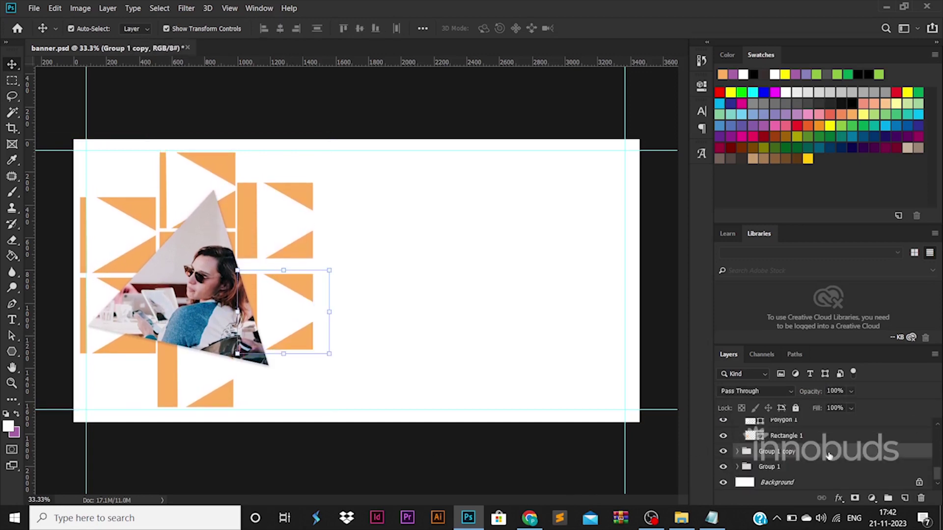
pyautogui.doubleClick(829, 456)
pyautogui.click(458, 375)
pyautogui.click(676, 246)
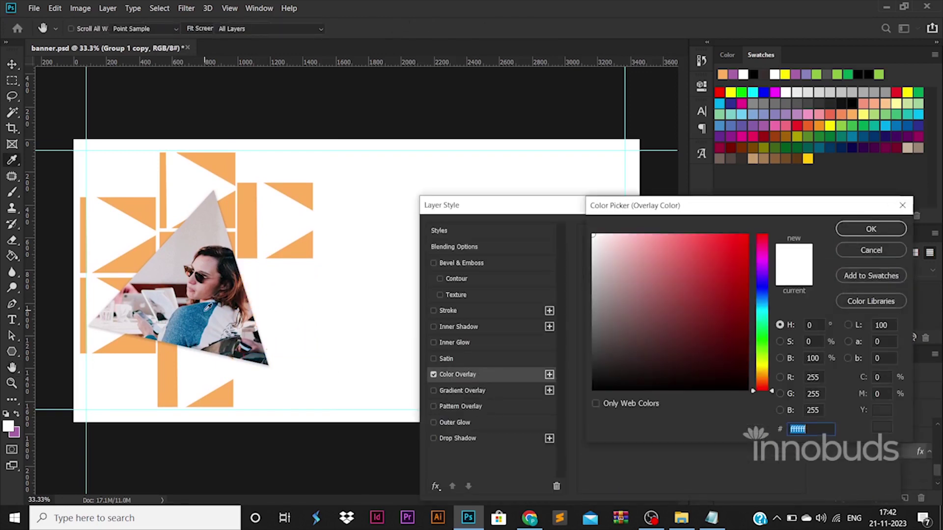
pyautogui.click(199, 315)
pyautogui.click(900, 212)
pyautogui.click(892, 206)
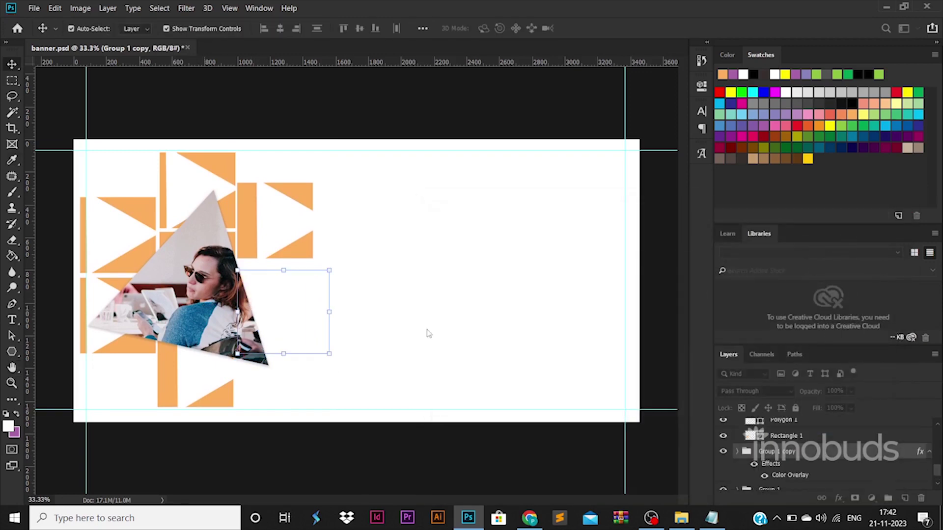
# Recolour the rectangle of the lower-right shape group to blue #5993bb, sampled from the photo's shirt.
pyautogui.rightClick(294, 281)
pyautogui.click(310, 289)
pyautogui.rightClick(311, 290)
pyautogui.click(327, 304)
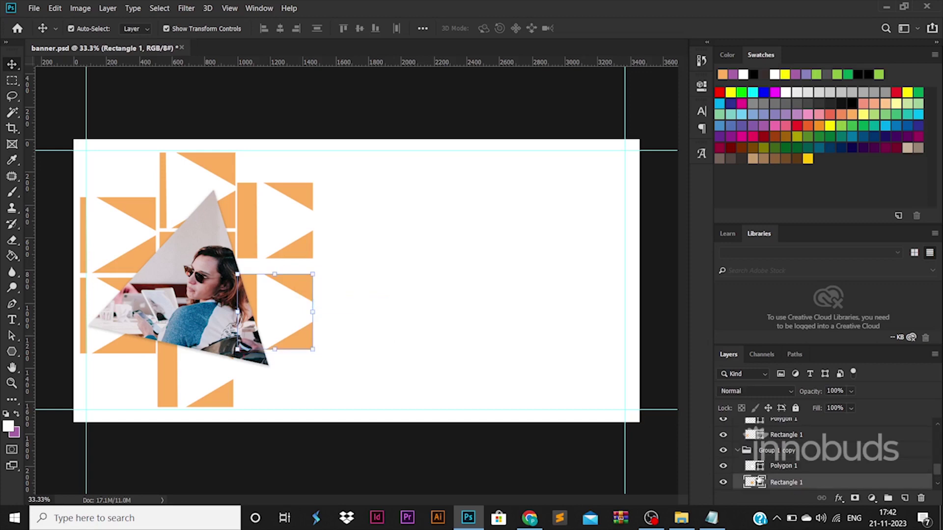
pyautogui.doubleClick(761, 484)
pyautogui.click(722, 360)
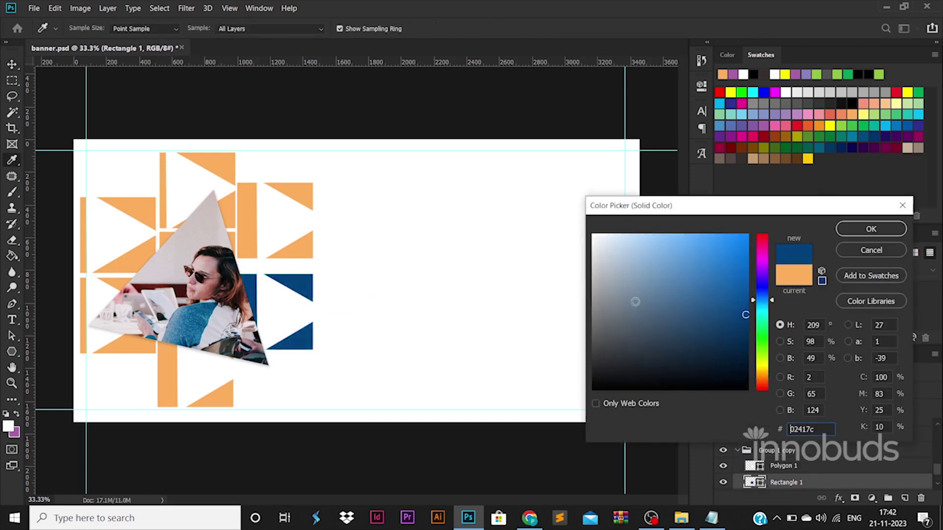
pyautogui.click(687, 234)
pyautogui.click(177, 315)
pyautogui.click(181, 319)
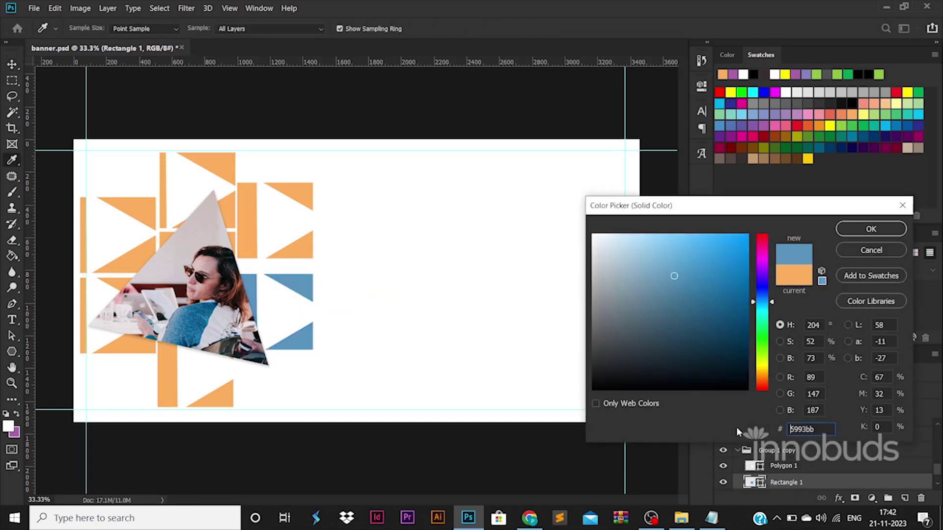
pyautogui.click(871, 229)
pyautogui.press('v')
# Apply a Color Overlay to the upper-right group's rectangle in blue #5993bb, sampled from the group below it.
pyautogui.click(299, 247)
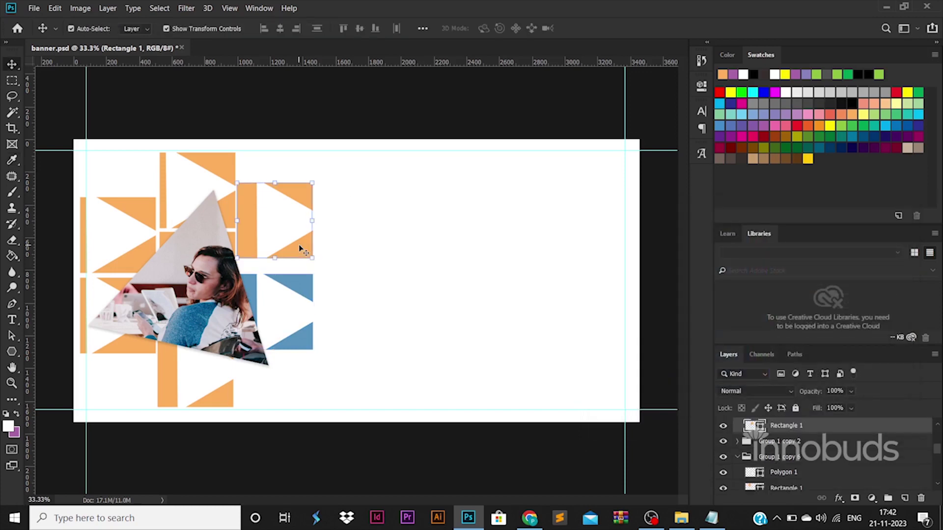
pyautogui.doubleClick(760, 428)
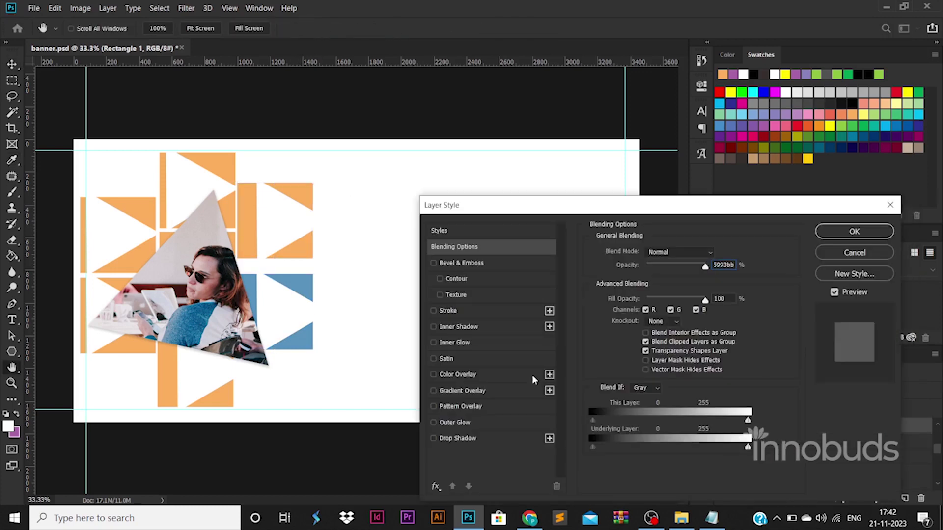
pyautogui.click(467, 375)
pyautogui.click(716, 254)
pyautogui.click(290, 289)
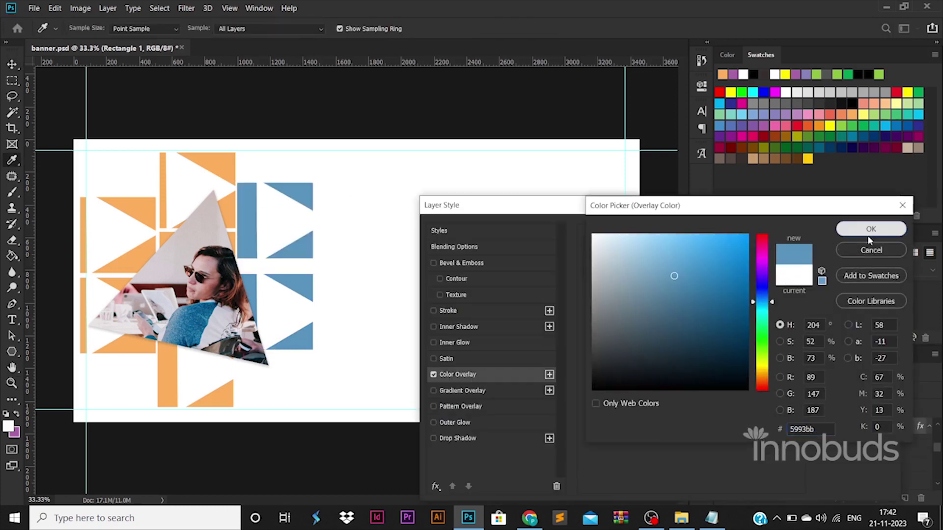
pyautogui.click(869, 229)
pyautogui.press('Return')
# Recolour the rectangles of the middle column's top and bottom shape groups to the sampled blue #5993bb.
pyautogui.doubleClick(760, 482)
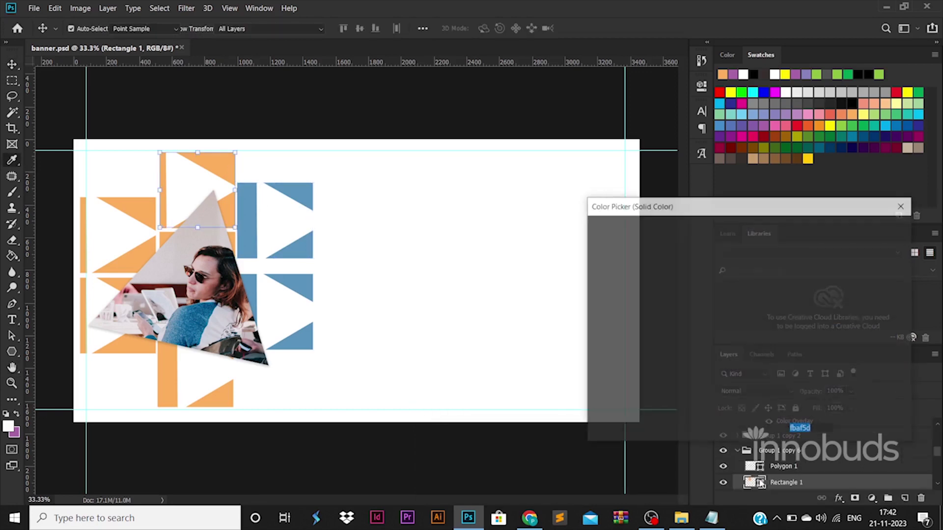
pyautogui.click(289, 290)
pyautogui.click(869, 229)
pyautogui.click(180, 382)
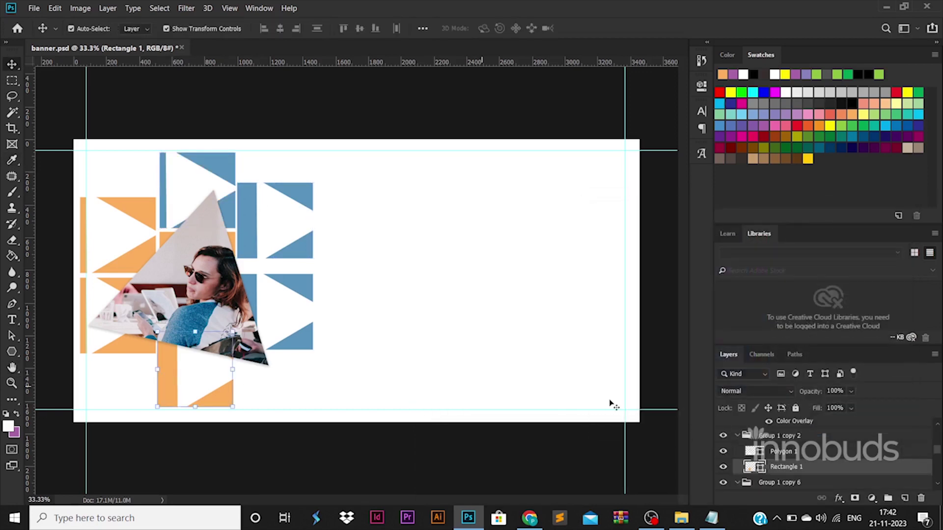
pyautogui.doubleClick(761, 469)
pyautogui.click(290, 290)
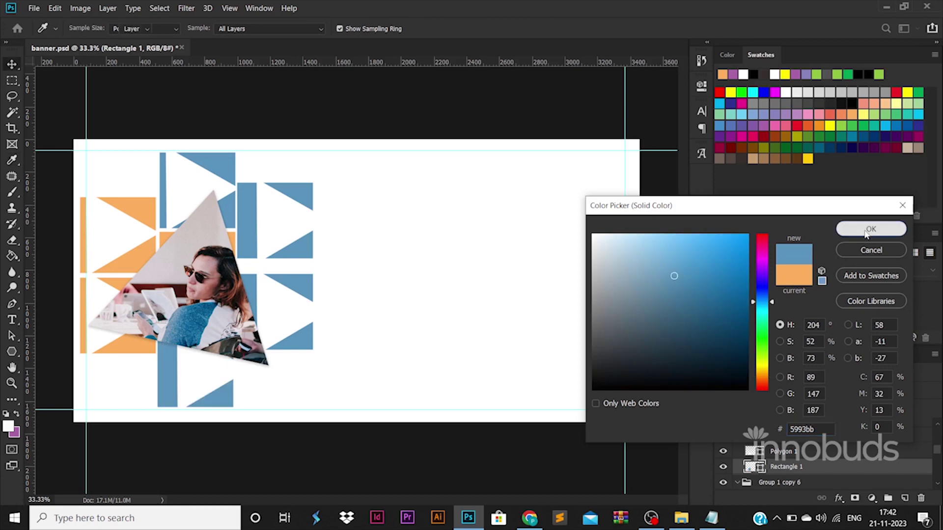
pyautogui.click(869, 229)
# Recolour the rectangles of the lower-left and upper-left shape groups to the same sampled blue #5993bb.
pyautogui.click(123, 278)
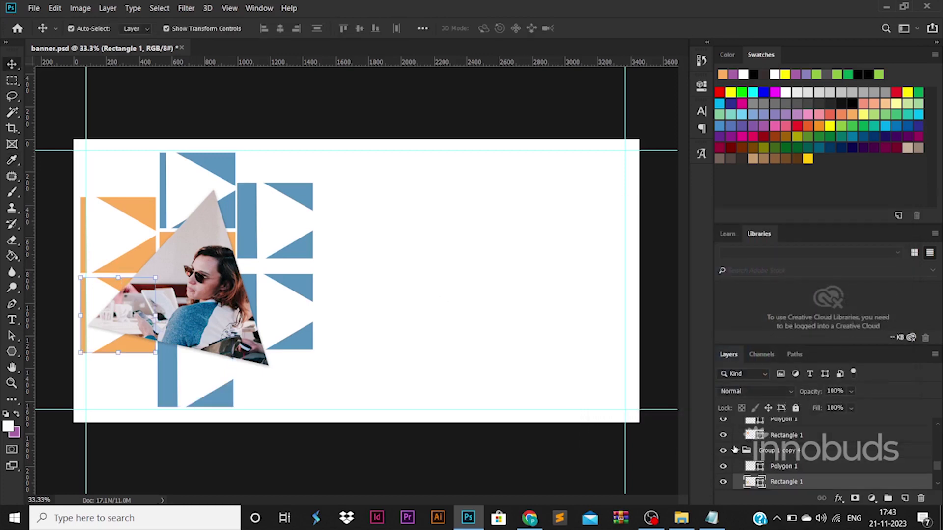
pyautogui.doubleClick(761, 482)
pyautogui.click(290, 290)
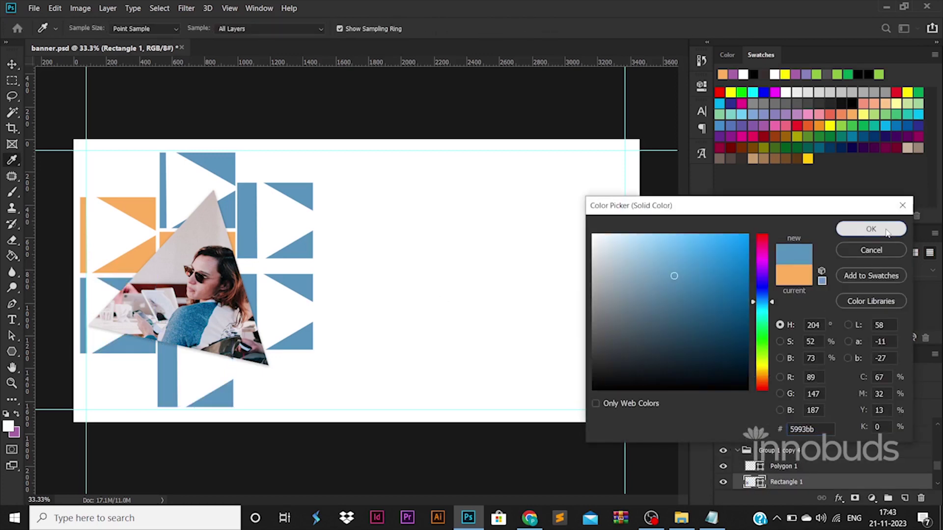
pyautogui.click(870, 228)
pyautogui.click(296, 312)
pyautogui.click(150, 219)
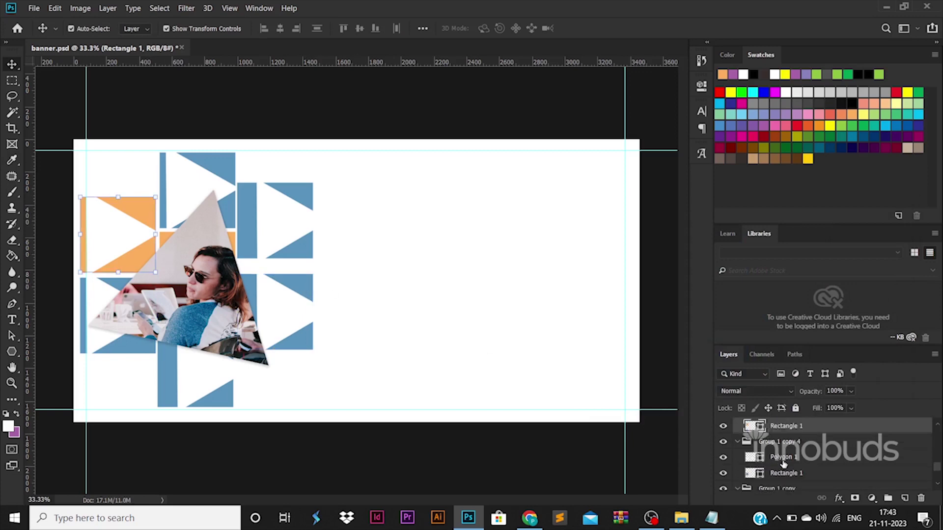
pyautogui.doubleClick(761, 427)
pyautogui.click(290, 290)
pyautogui.click(870, 227)
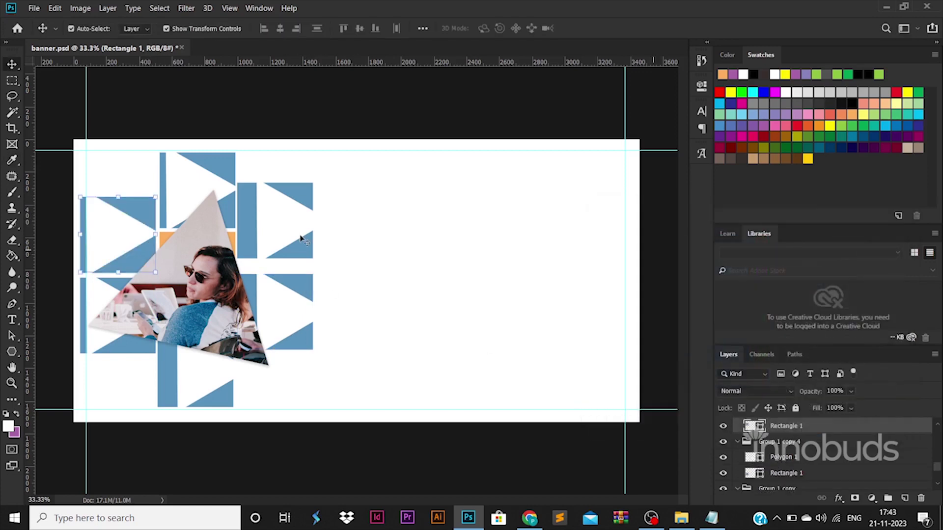
# Recolour the remaining orange rectangle behind the triangle to the sampled blue and select the photo layer.
pyautogui.click(235, 243)
pyautogui.doubleClick(761, 482)
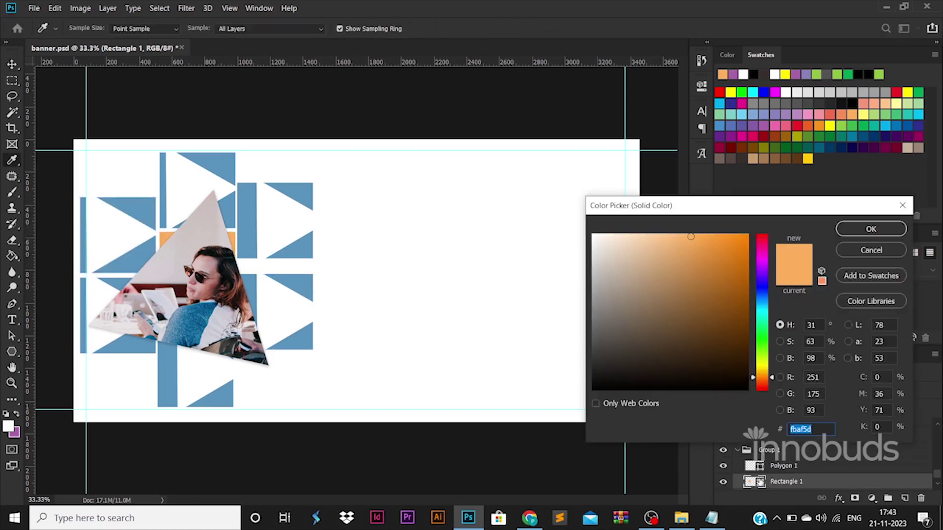
pyautogui.click(290, 290)
pyautogui.click(869, 227)
pyautogui.click(239, 325)
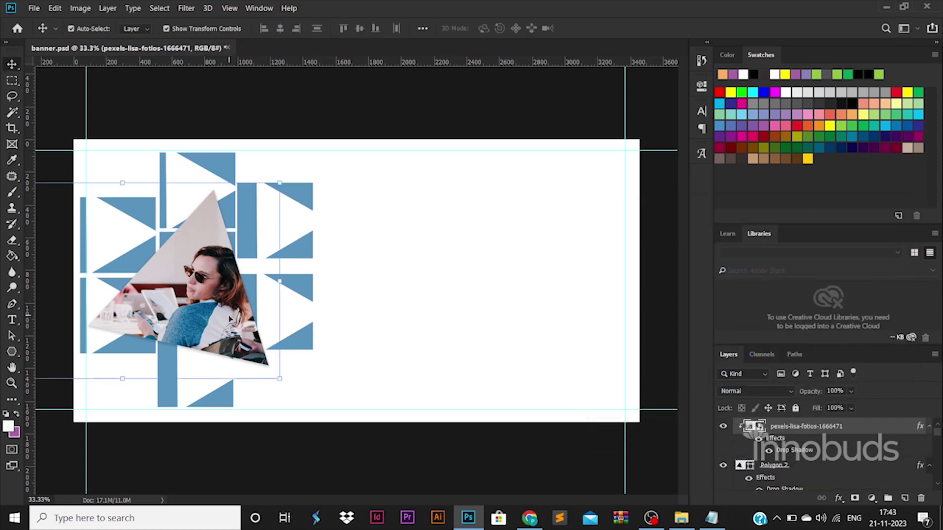
pyautogui.click(431, 425)
pyautogui.moveTo(12, 353); pyautogui.dragTo(76, 373)
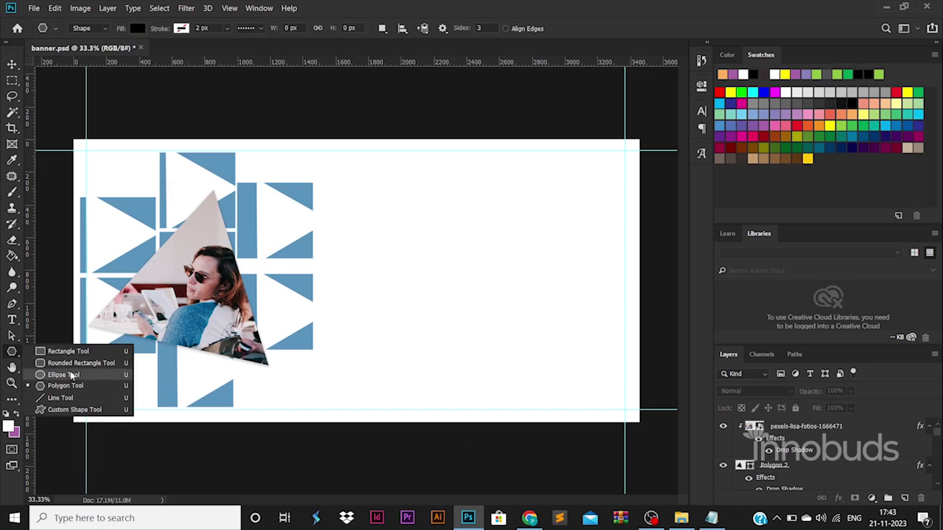
pyautogui.click(74, 385)
pyautogui.moveTo(558, 385); pyautogui.dragTo(606, 426)
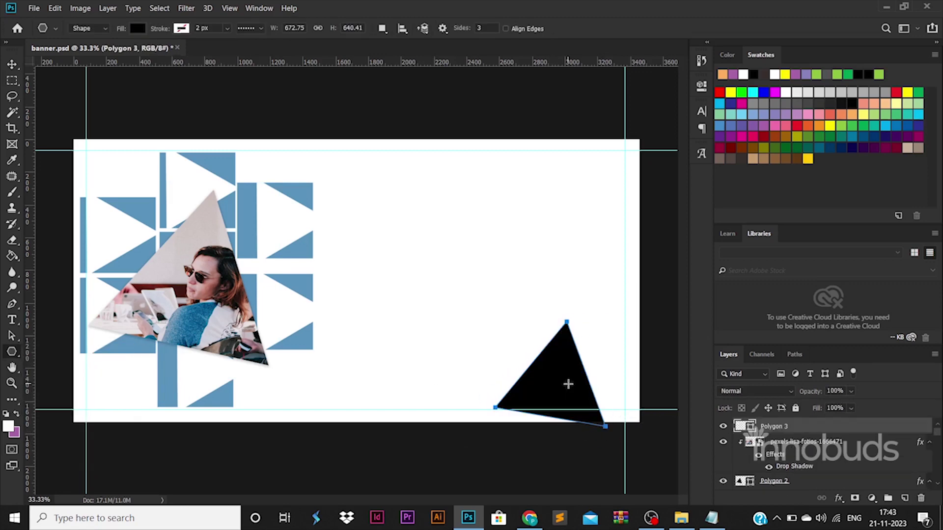
# Draw a black six-sided polygon about 666 × 633 px at the canvas's lower-right corner.
pyautogui.click(568, 383)
pyautogui.write('6')
pyautogui.press('Return')
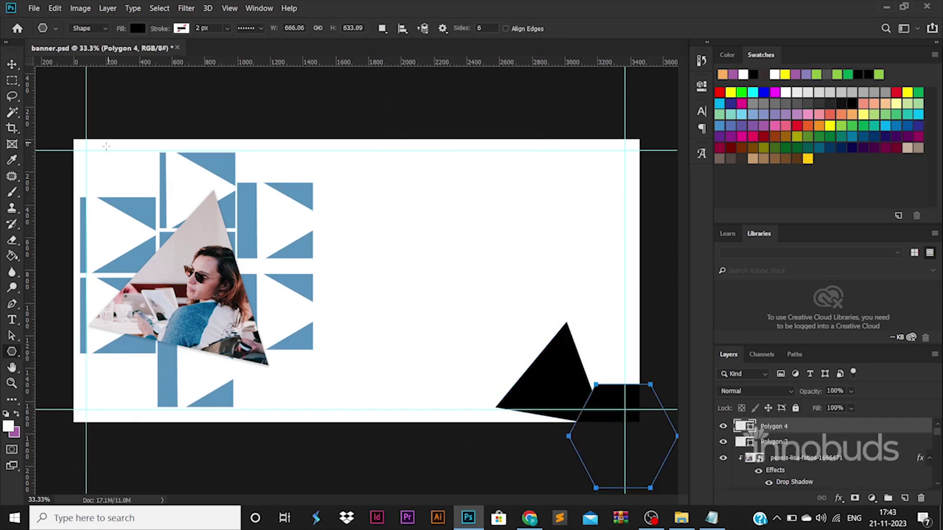
# Delete the extra black triangle beside the hexagon.
pyautogui.click(12, 65)
pyautogui.keyDown('ctrl'); pyautogui.click(543, 378); pyautogui.keyUp('ctrl')
pyautogui.press('Delete')
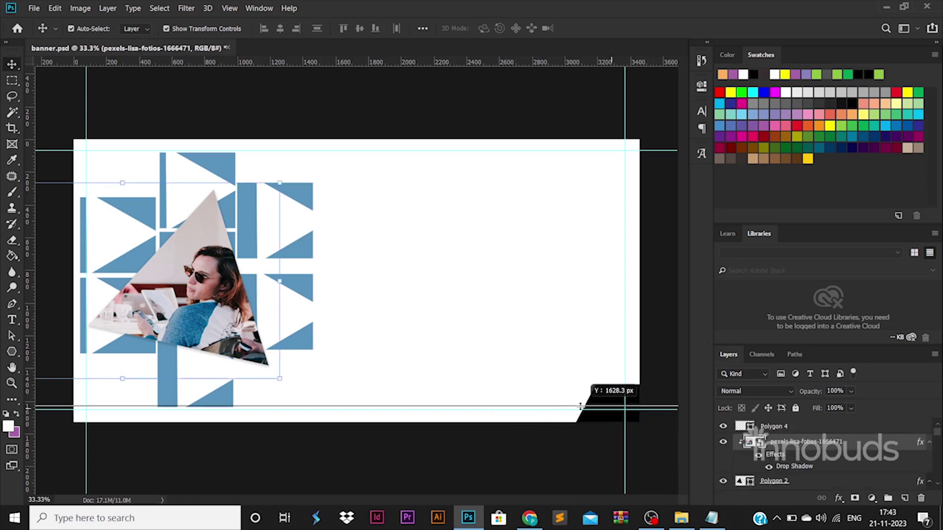
# Position the hexagon across the canvas's bottom edge near the right corner and widen it to about 1461 × 633 px.
pyautogui.moveTo(615, 397); pyautogui.dragTo(591, 390)
pyautogui.moveTo(509, 394); pyautogui.dragTo(500, 400)
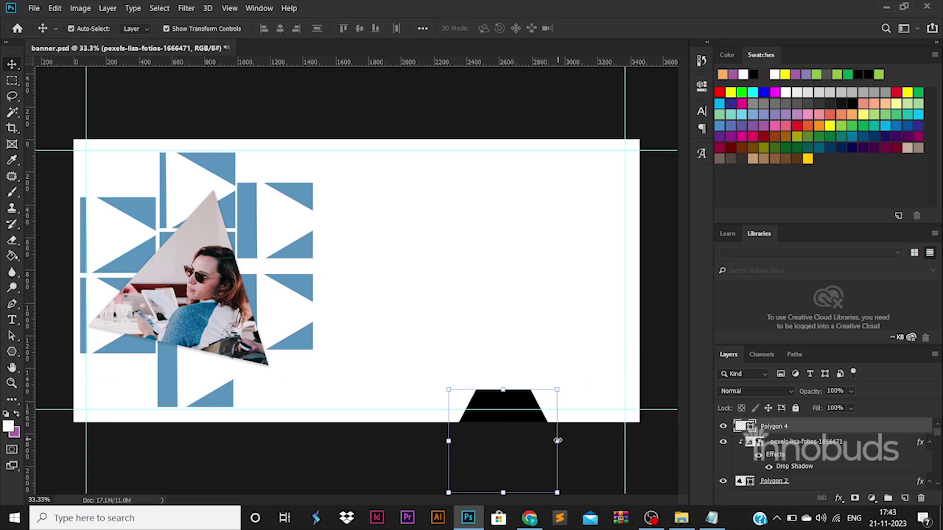
pyautogui.moveTo(558, 441); pyautogui.dragTo(533, 440)
pyautogui.press('Return')
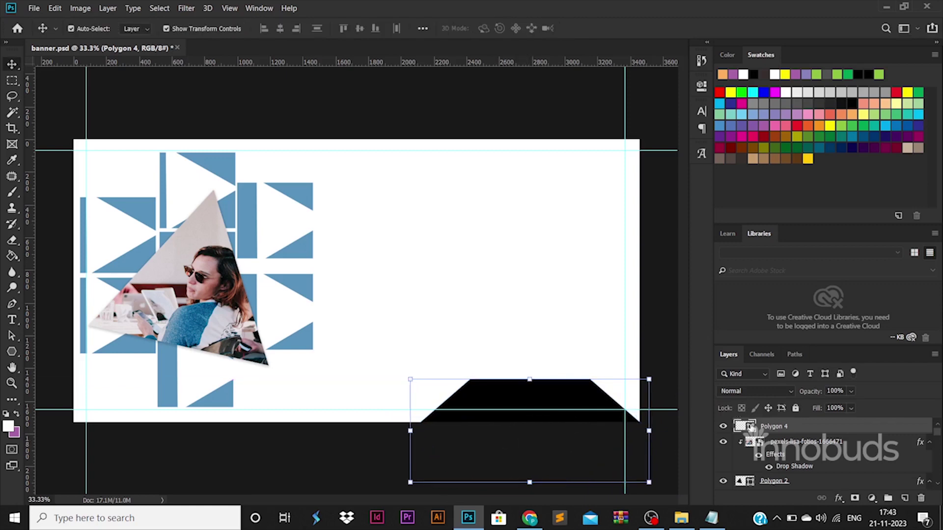
# Recolour the hexagon with the blue sampled from the lower-right shape group of the pattern.
pyautogui.doubleClick(751, 428)
pyautogui.click(300, 338)
pyautogui.click(869, 227)
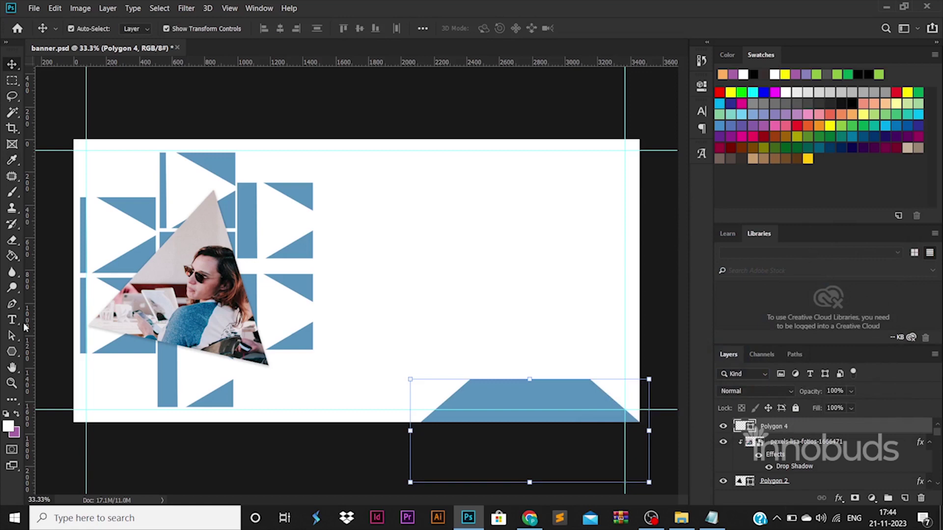
# Draw a blue rounded rectangle about 1357 × 782 px above the hexagon and round all four corners into a pill shape.
pyautogui.rightClick(11, 353)
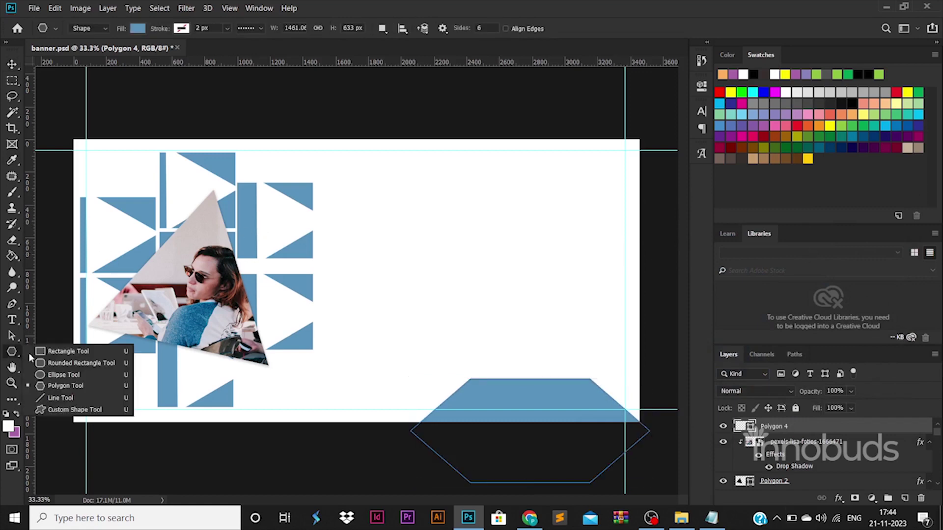
pyautogui.click(74, 364)
pyautogui.moveTo(291, 179); pyautogui.dragTo(512, 307)
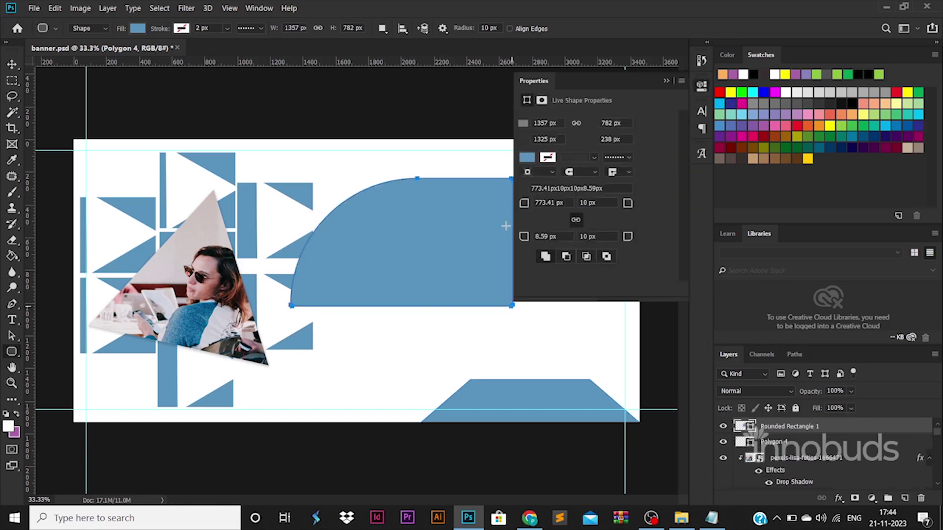
pyautogui.write('300px')
pyautogui.press('Return')
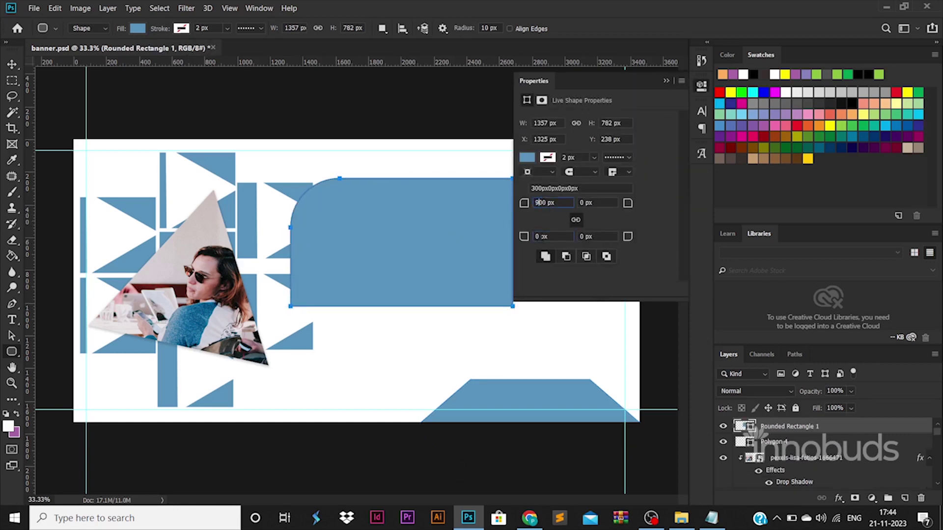
pyautogui.press('Return')
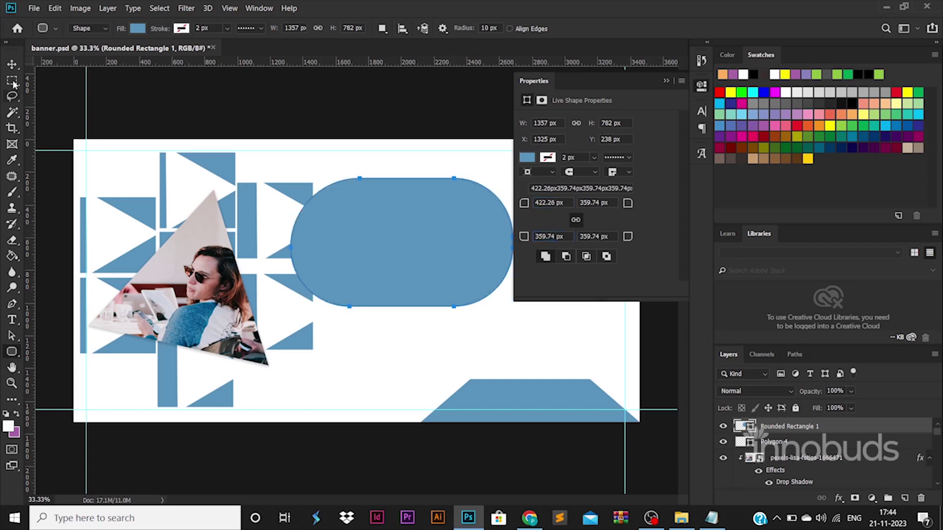
# Widen and shift the rounded rectangle so it runs past the canvas's right edge, and give it an Inner Shadow.
pyautogui.press('v')
pyautogui.moveTo(513, 245); pyautogui.dragTo(626, 270)
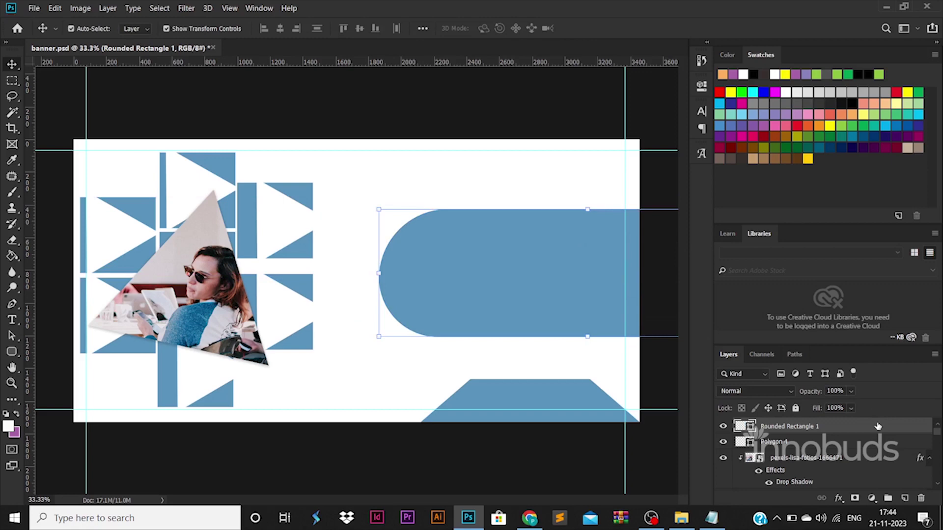
pyautogui.doubleClick(878, 426)
pyautogui.click(459, 327)
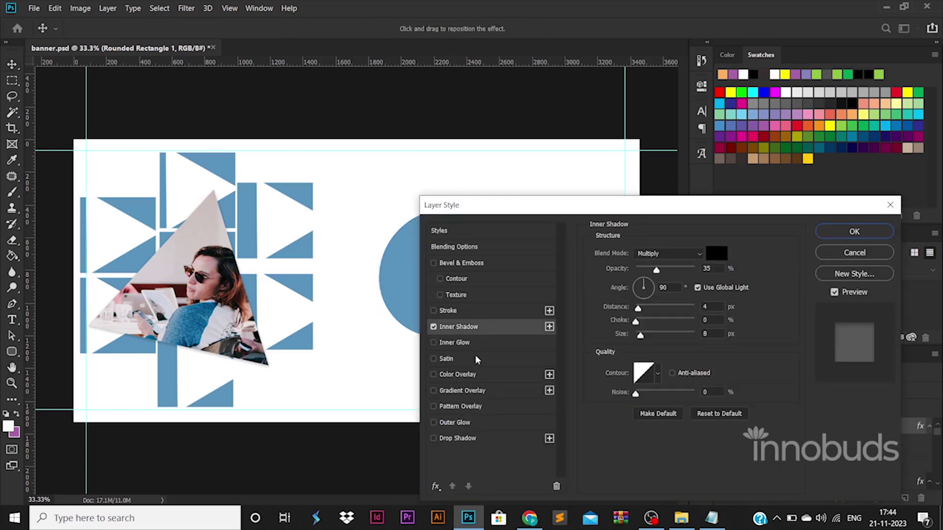
pyautogui.click(854, 231)
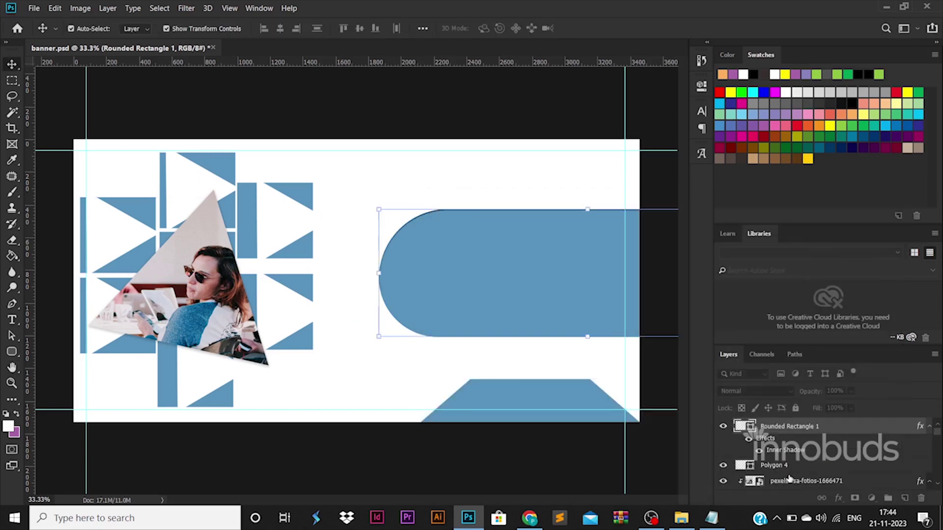
# Change the rounded rectangle's fill to white #ffffff, sampled from the canvas background.
pyautogui.doubleClick(745, 426)
pyautogui.click(584, 191)
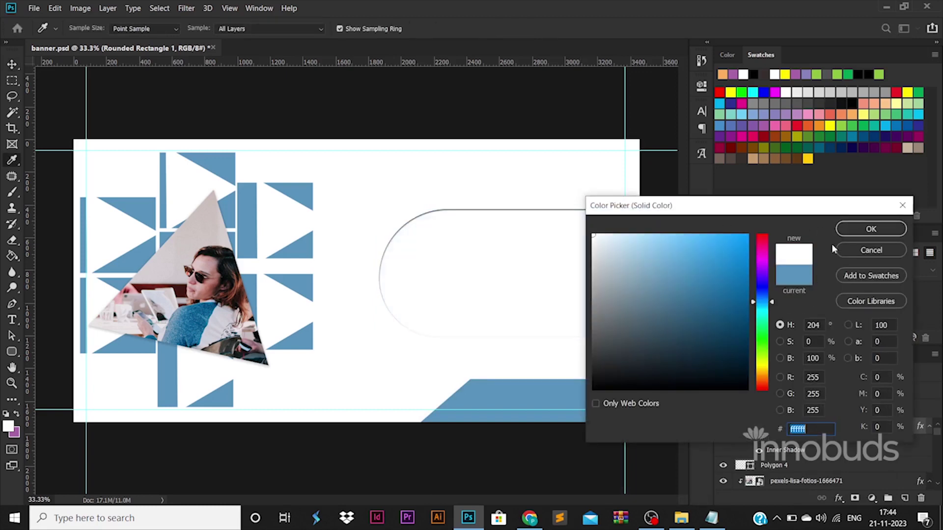
pyautogui.click(871, 229)
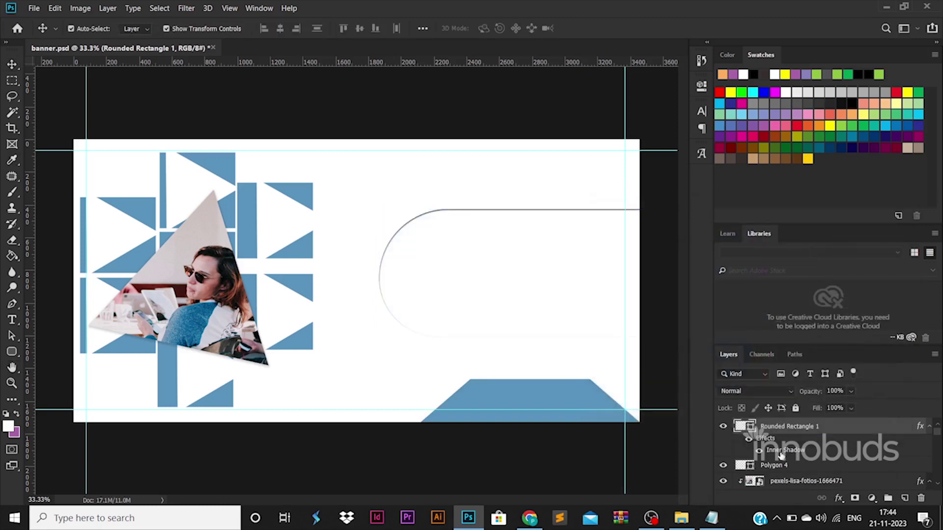
# Soften the rounded rectangle's Inner Shadow to a size of 147 px and an opacity of about 6%.
pyautogui.doubleClick(782, 451)
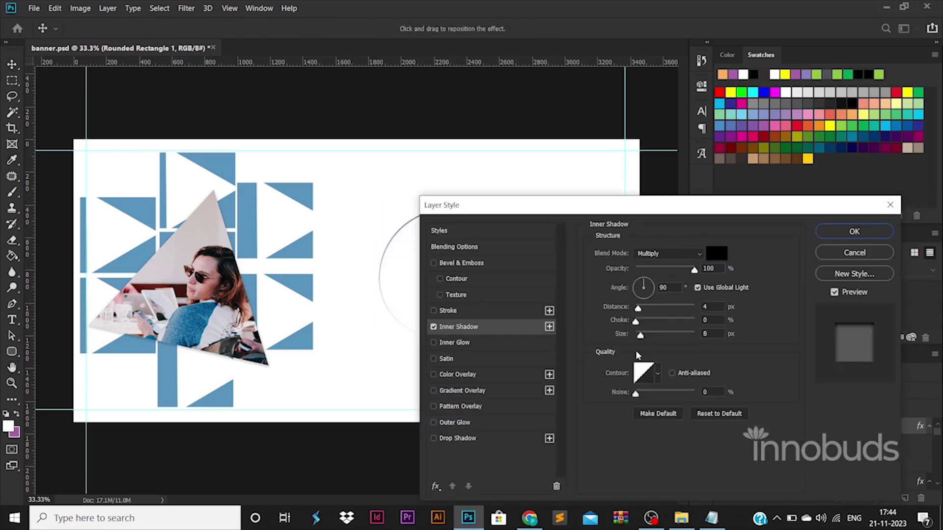
pyautogui.moveTo(640, 335); pyautogui.dragTo(673, 336)
pyautogui.moveTo(652, 273); pyautogui.dragTo(643, 269)
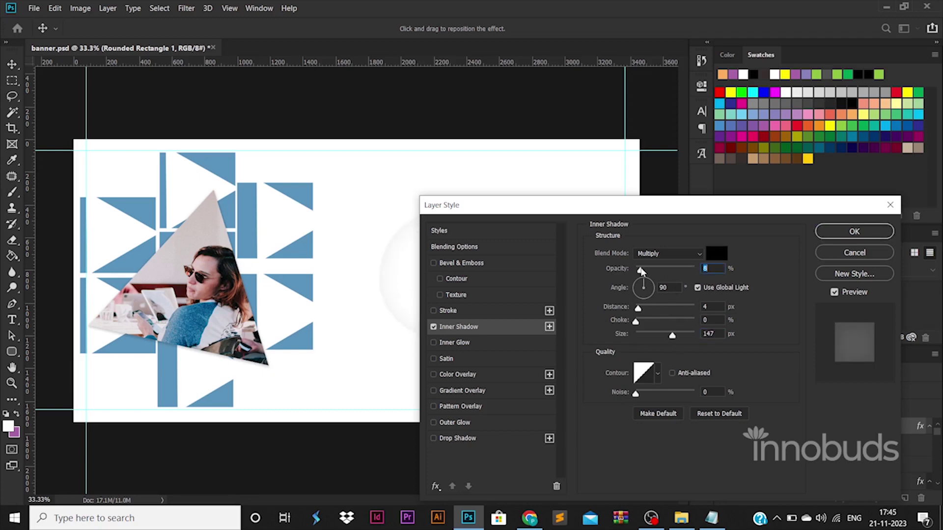
pyautogui.click(818, 232)
# Duplicate the rounded rectangle layer and enlarge the copy slightly to about 2672 × 818 px.
pyautogui.hotkey('ctrl', 'j')
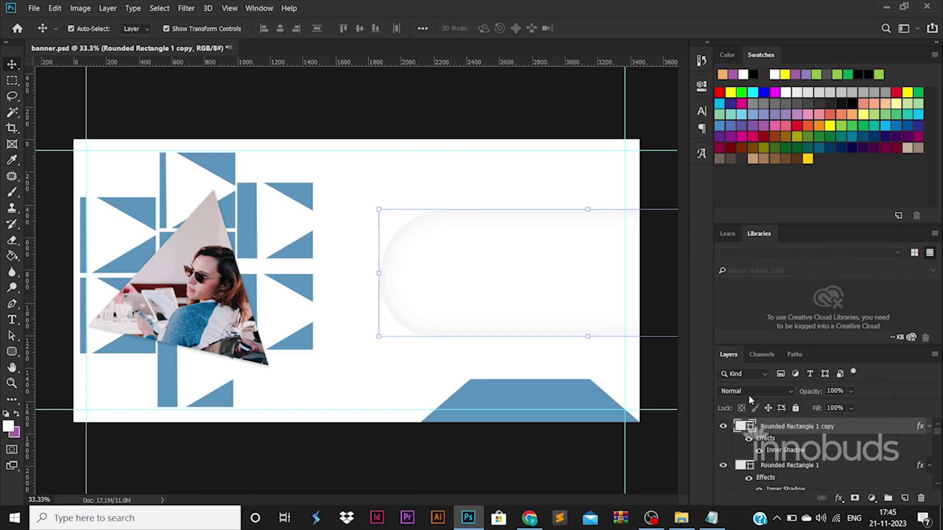
pyautogui.moveTo(375, 208); pyautogui.dragTo(369, 205)
pyautogui.press('Return')
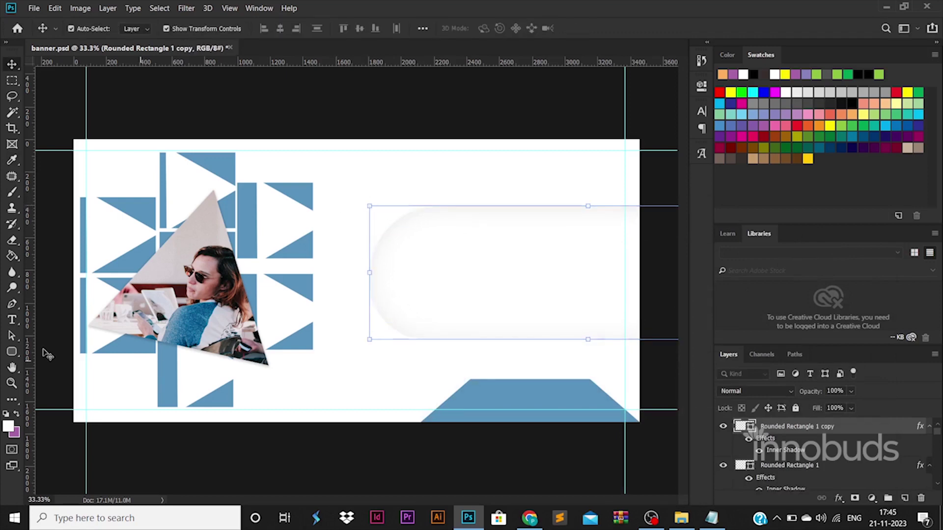
# Give the rounded rectangle copy no fill and a solid cyan stroke 6 px wide.
pyautogui.click(12, 352)
pyautogui.click(138, 28)
pyautogui.click(87, 57)
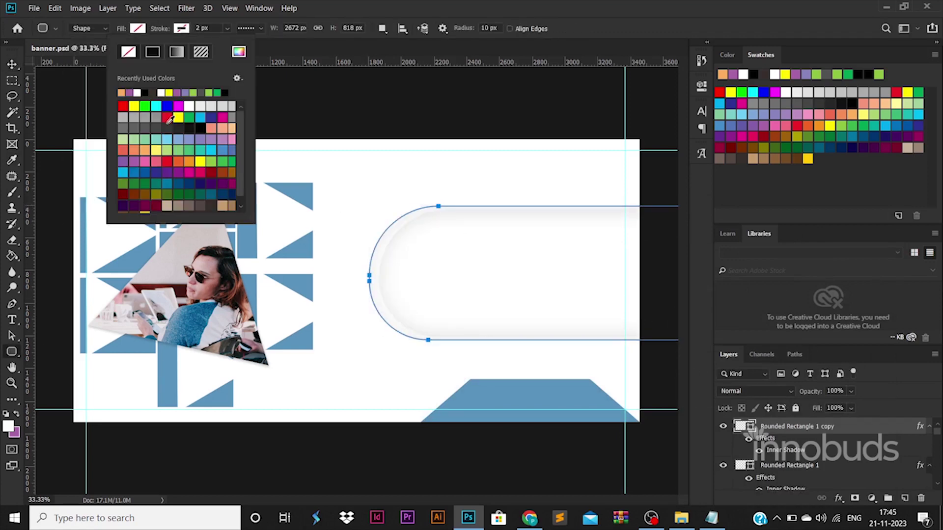
pyautogui.click(217, 148)
pyautogui.click(250, 28)
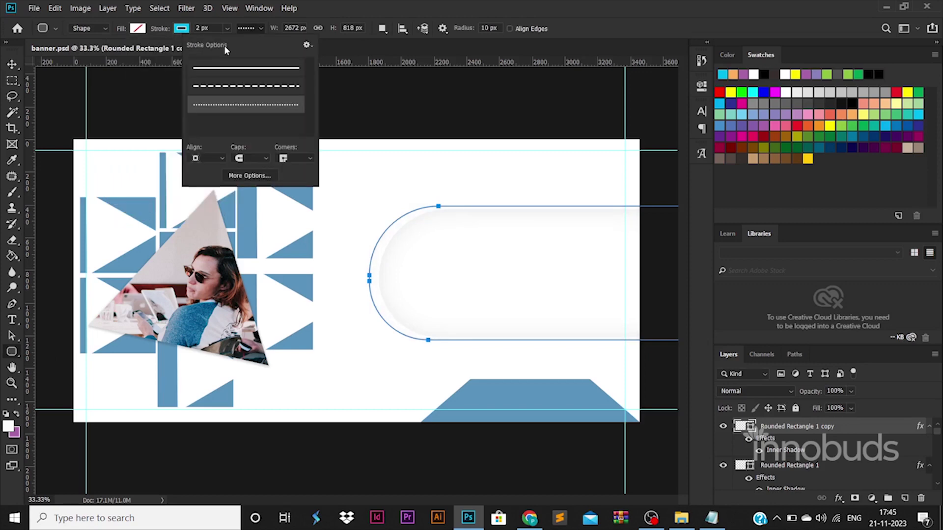
pyautogui.click(246, 68)
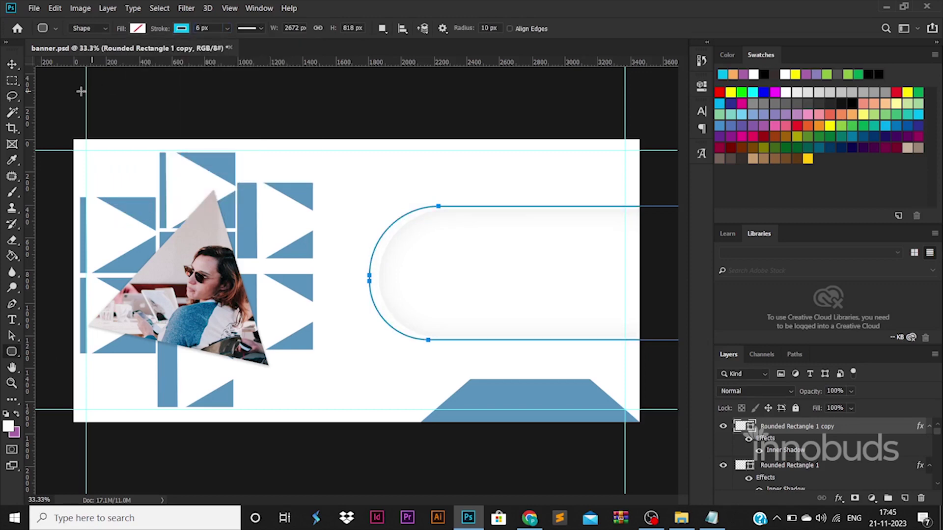
# Enlarge the outlined copy to about 2938 × 899 px around the white panel and set its stroke width to 12 px.
pyautogui.click(12, 64)
pyautogui.moveTo(464, 247); pyautogui.dragTo(467, 240)
pyautogui.press('Down')
pyautogui.press('Down')
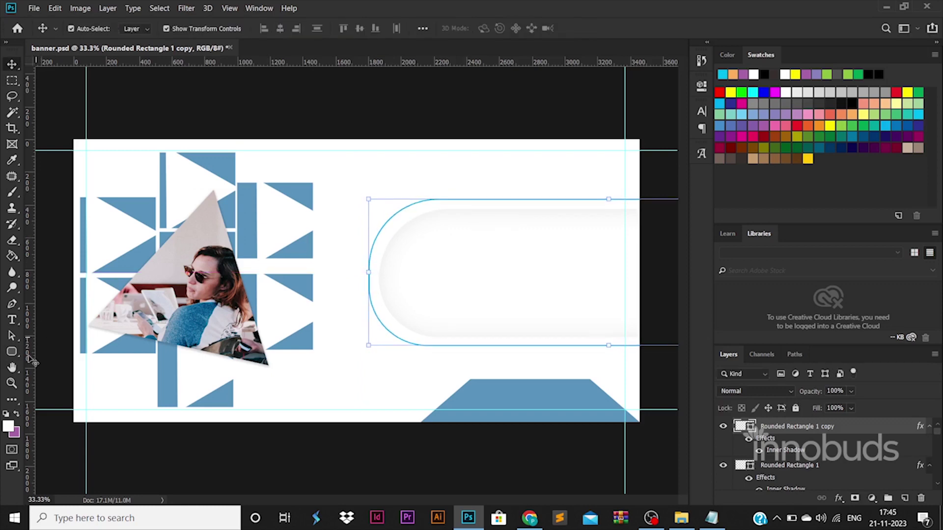
pyautogui.click(12, 351)
pyautogui.click(201, 28)
pyautogui.press('Return')
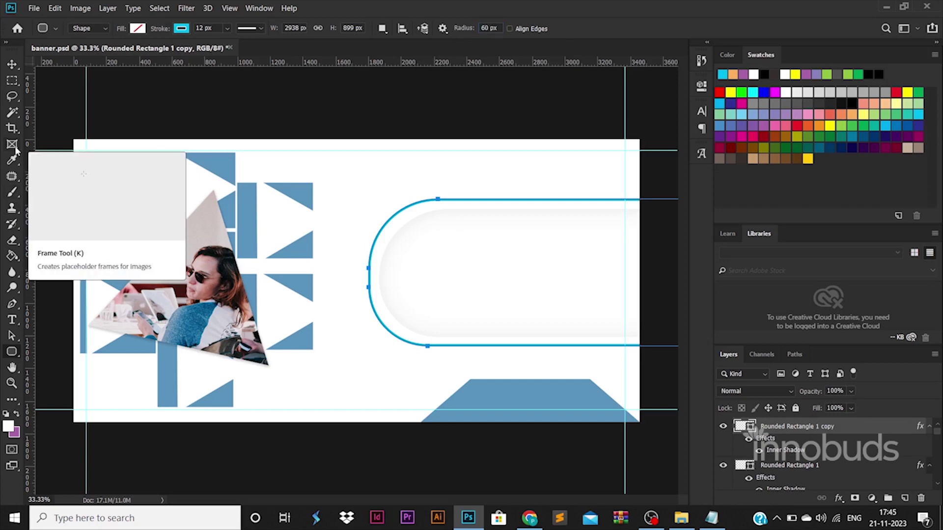
# Rasterize the outlined copy's layer and erase its curved left end, leaving only the two straight cyan lines.
pyautogui.click(13, 80)
pyautogui.rightClick(825, 432)
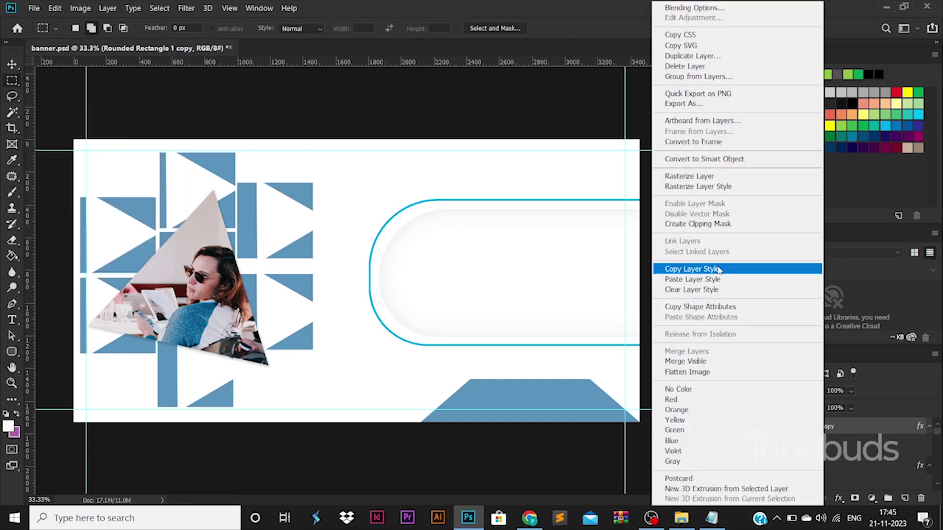
pyautogui.click(713, 176)
pyautogui.moveTo(354, 170); pyautogui.dragTo(443, 374)
pyautogui.press('Delete')
pyautogui.hotkey('ctrl', 'd')
# Align the vertical centres of the cyan lines and the white rounded panel, and deselect both layers.
pyautogui.keyDown('shift'); pyautogui.click(818, 465); pyautogui.keyUp('shift')
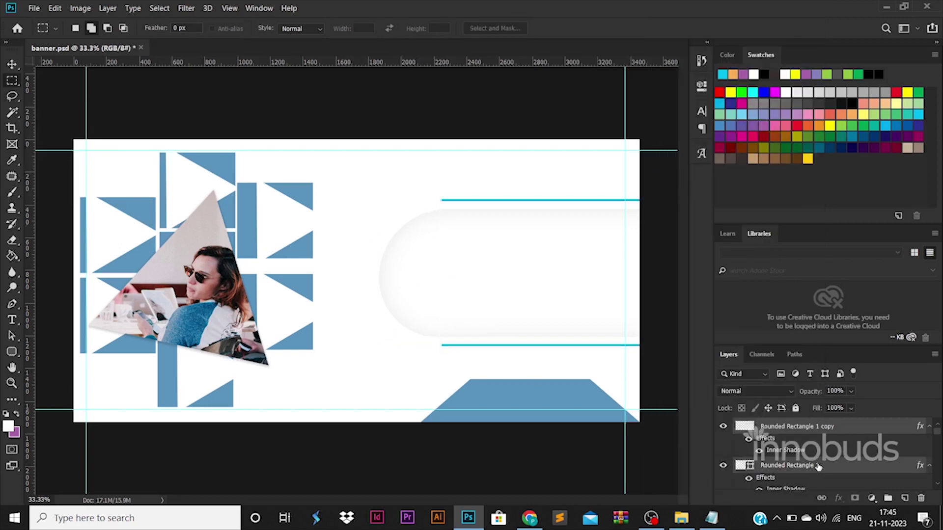
pyautogui.press('v')
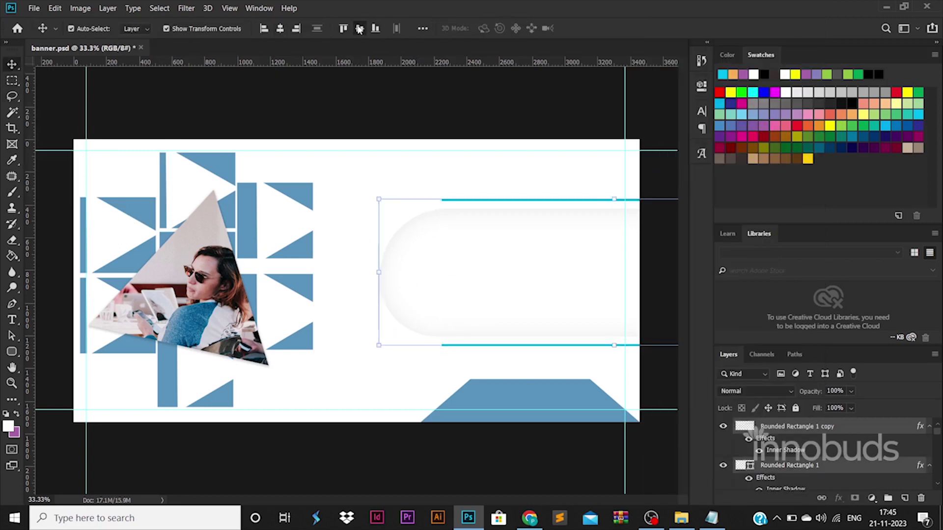
pyautogui.click(503, 96)
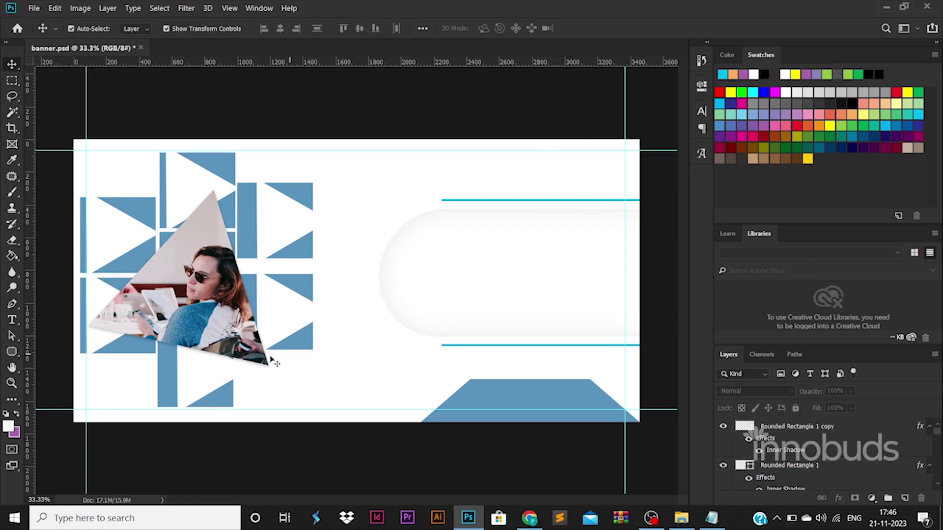
# Add the text BUSINESS CONTENT GOES HERE below the rounded panel and colour it black #000000.
pyautogui.click(13, 321)
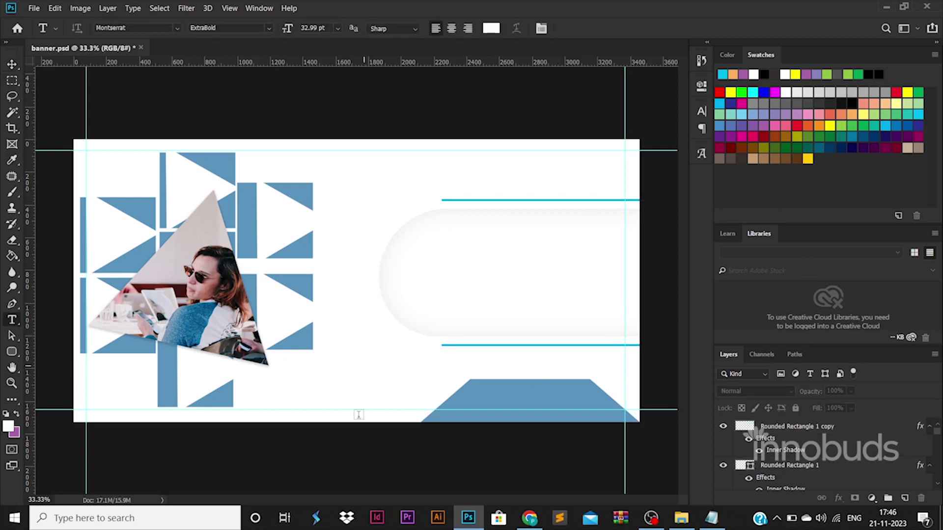
pyautogui.click(363, 366)
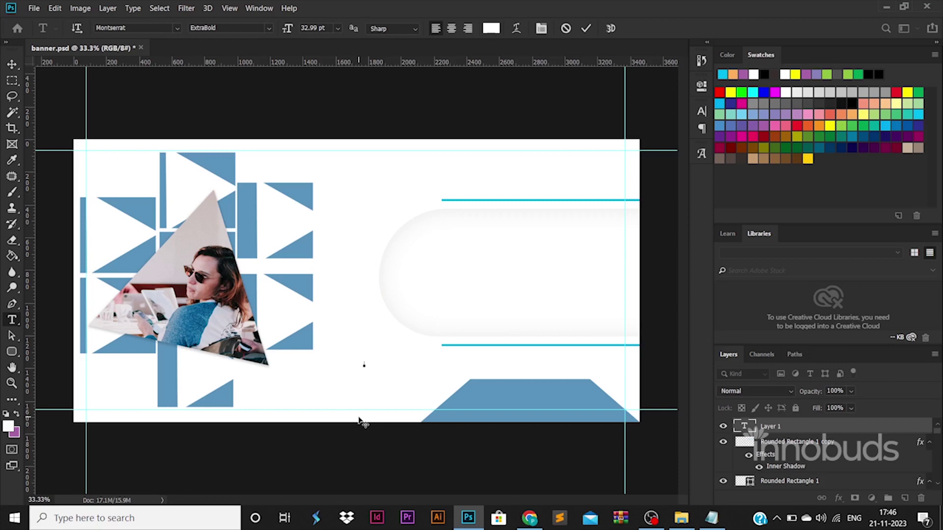
pyautogui.write('BUSINESS CONTENT GOES HERE')
pyautogui.hotkey('ctrl', 'a')
pyautogui.click(495, 30)
pyautogui.moveTo(732, 313); pyautogui.dragTo(568, 450)
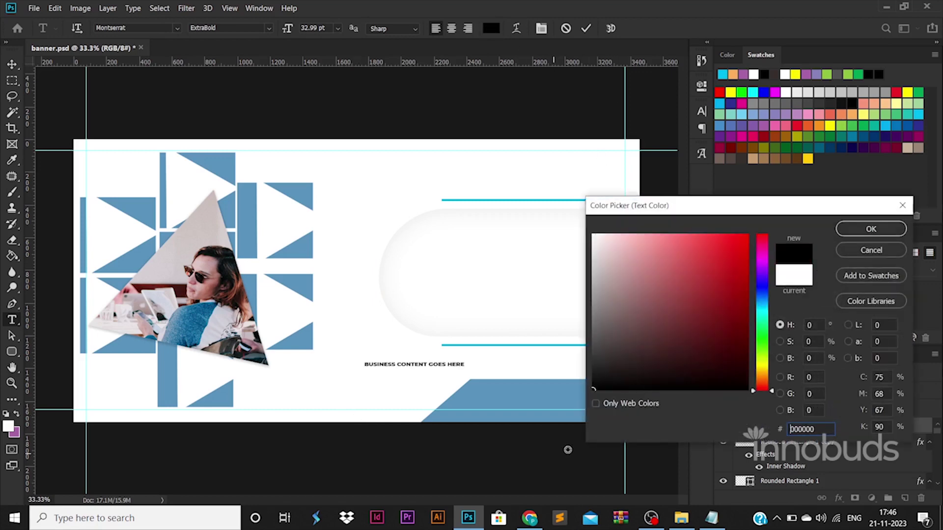
pyautogui.click(871, 229)
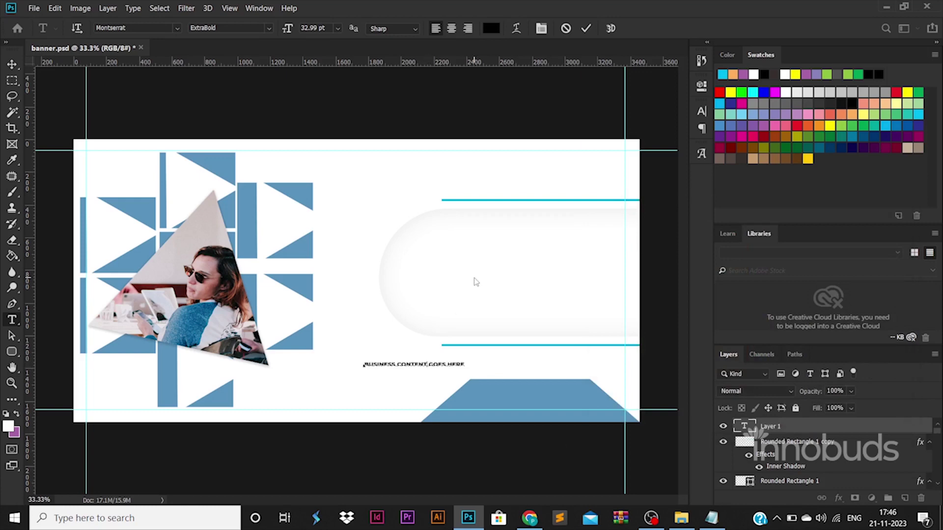
# Move the text onto the white rounded panel and scale it up to about 114.59 pt.
pyautogui.click(12, 67)
pyautogui.moveTo(427, 362); pyautogui.dragTo(505, 347)
pyautogui.moveTo(441, 347); pyautogui.dragTo(443, 342)
pyautogui.moveTo(506, 346); pyautogui.dragTo(571, 258)
pyautogui.press('Return')
# Put GOES HERE on a second line and recolour BUSINESS CONTENT with the blue sampled from the bottom hexagon.
pyautogui.doubleClick(570, 254)
pyautogui.hotkey('ctrl', 'a')
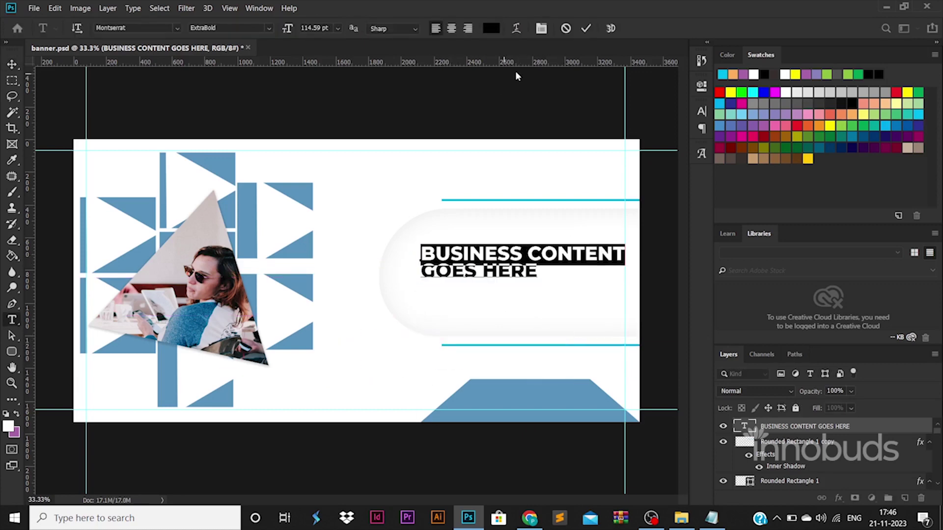
pyautogui.click(492, 28)
pyautogui.click(508, 394)
pyautogui.click(897, 230)
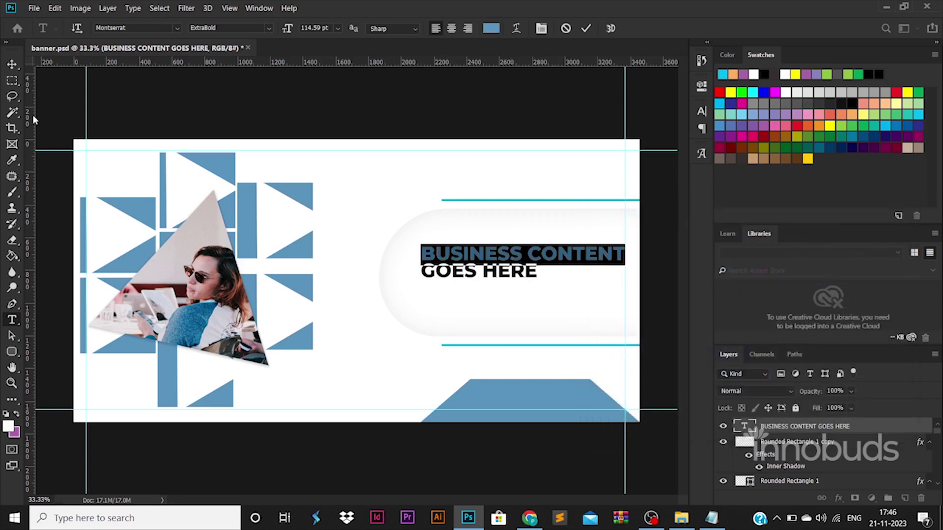
# Draw a small hexagon beside the photo triangle's lower right corner and fill it with the banner's blue.
pyautogui.click(12, 64)
pyautogui.rightClick(11, 351)
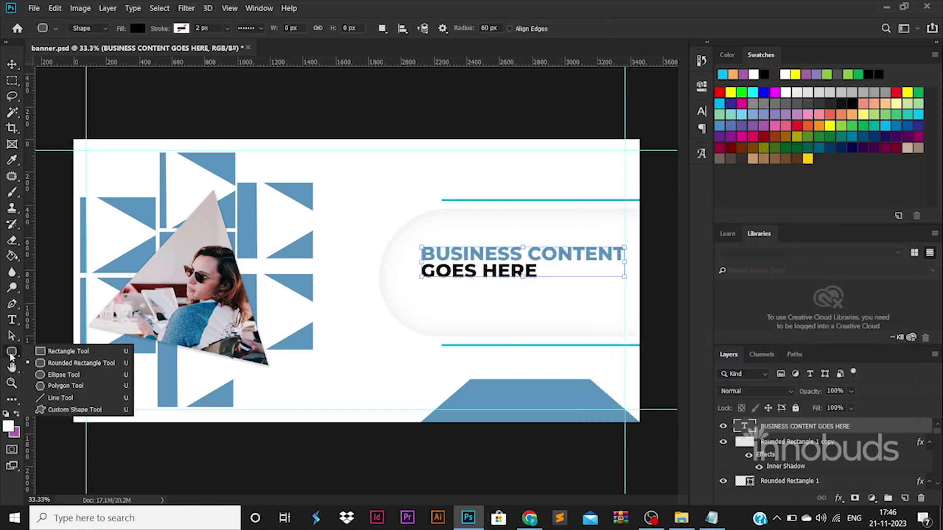
pyautogui.click(59, 379)
pyautogui.moveTo(280, 372); pyautogui.dragTo(310, 352)
pyautogui.press('v')
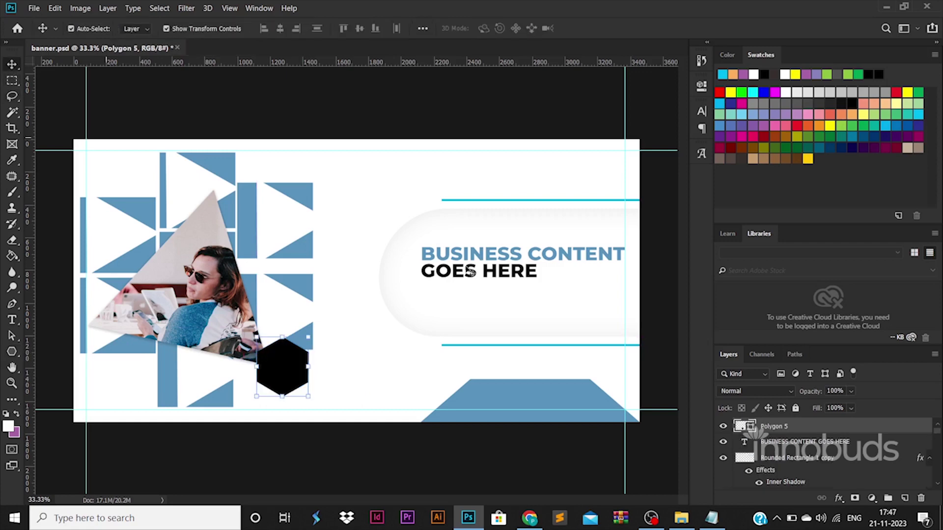
pyautogui.doubleClick(750, 427)
pyautogui.click(859, 227)
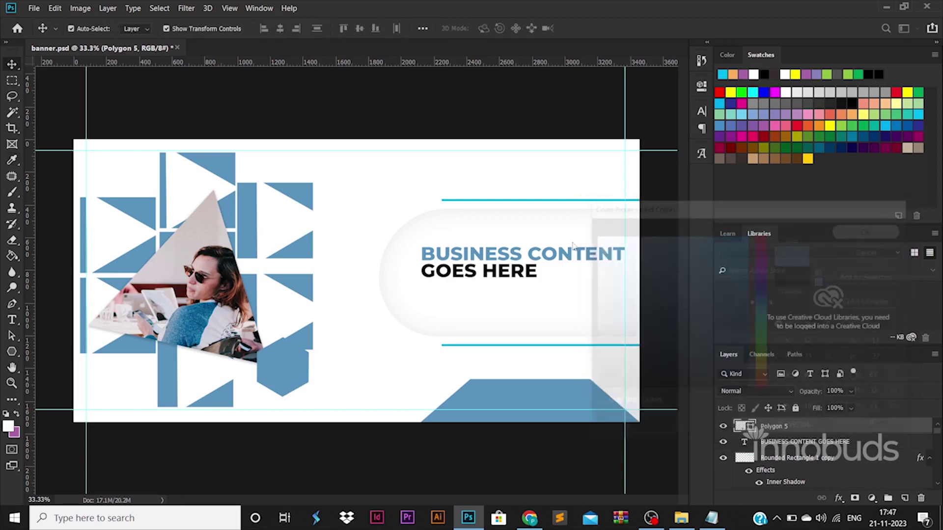
# Move the hexagon to the upper part of the panel's rounded left edge and place two copies below it along the curve.
pyautogui.moveTo(302, 344); pyautogui.dragTo(414, 215)
pyautogui.click(429, 296)
pyautogui.press('Return')
# Select the three hexagons and space them evenly in the vertical direction.
pyautogui.keyDown('shift'); pyautogui.click(405, 322); pyautogui.keyUp('shift')
pyautogui.keyDown('shift'); pyautogui.click(377, 269); pyautogui.keyUp('shift')
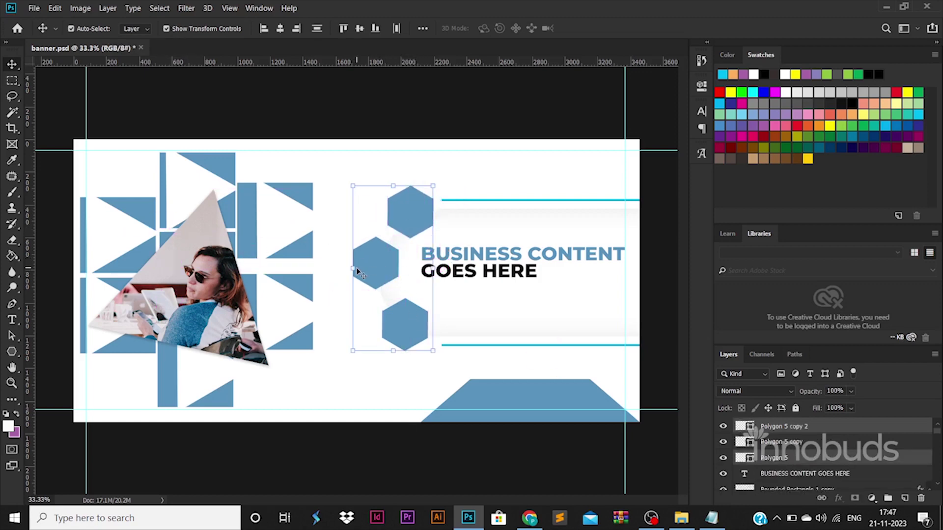
pyautogui.click(360, 30)
pyautogui.hotkey('ctrl', 'z')
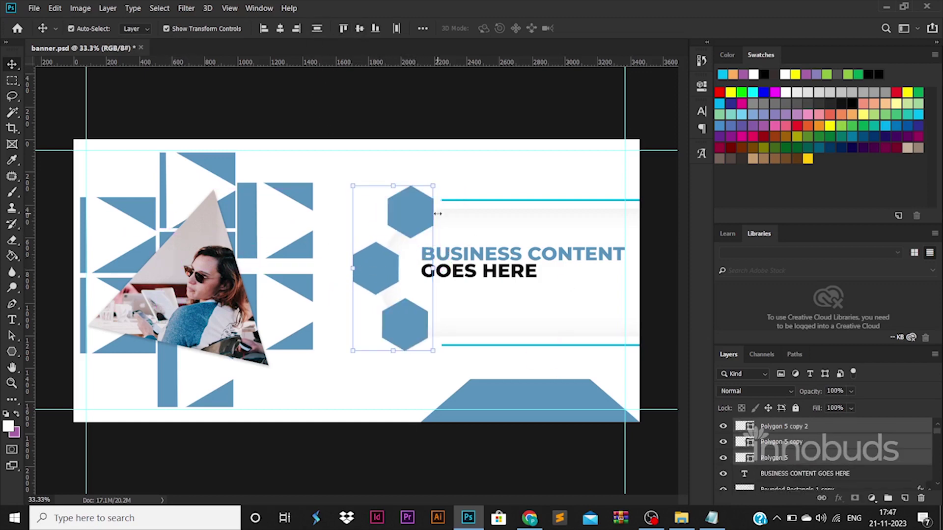
# Add a Drop Shadow to the lowest hexagon with 17% opacity, 5 px distance, 28% spread and 18 px size.
pyautogui.click(844, 460)
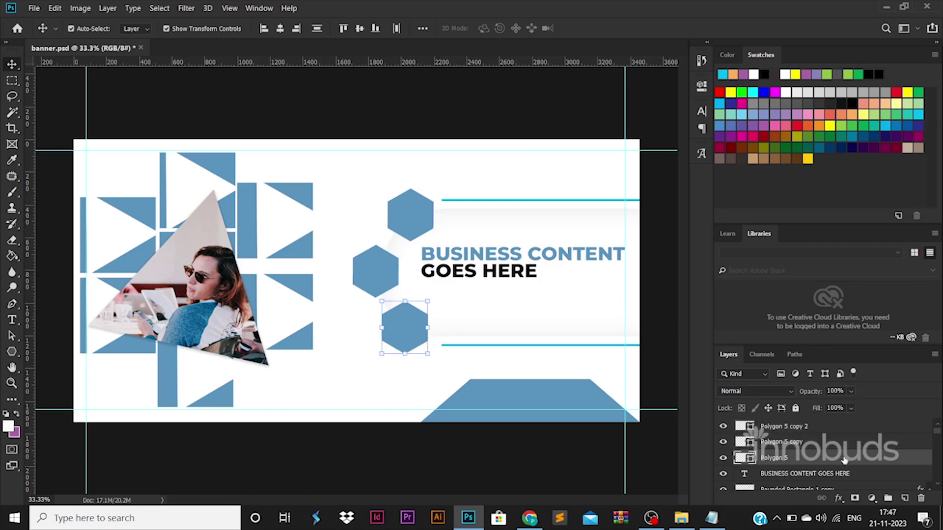
pyautogui.doubleClick(844, 460)
pyautogui.click(473, 442)
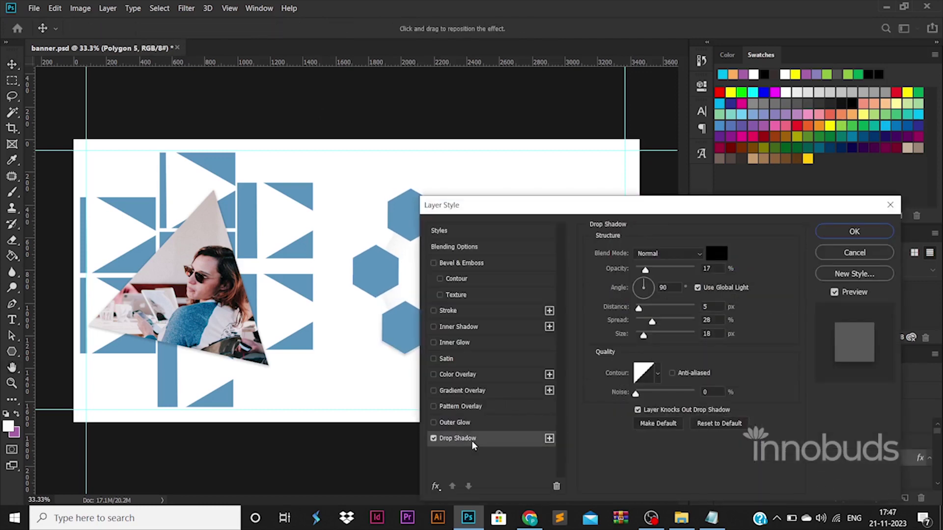
pyautogui.click(854, 232)
# Copy the lowest hexagon's layer style and paste it onto the other two hexagons.
pyautogui.rightClick(776, 458)
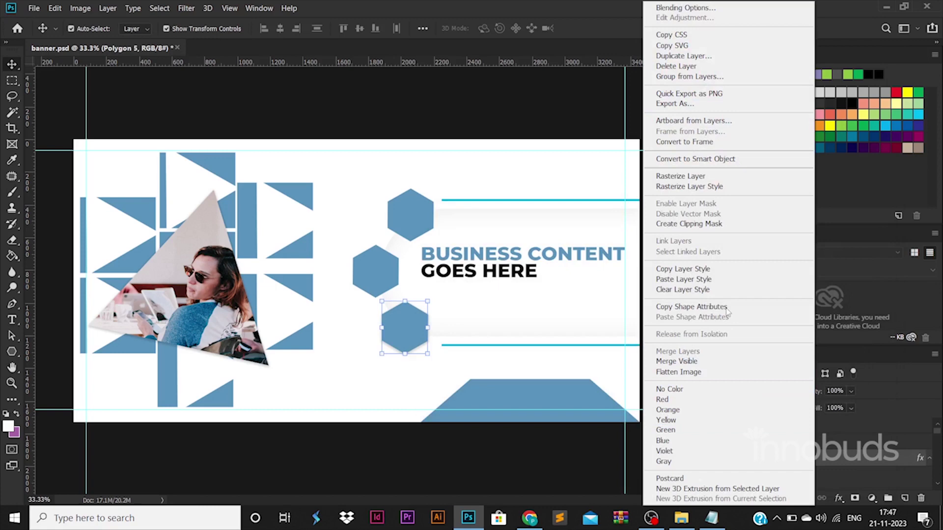
pyautogui.click(697, 267)
pyautogui.click(786, 442)
pyautogui.keyDown('shift'); pyautogui.click(786, 431); pyautogui.keyUp('shift')
pyautogui.rightClick(786, 431)
pyautogui.click(654, 279)
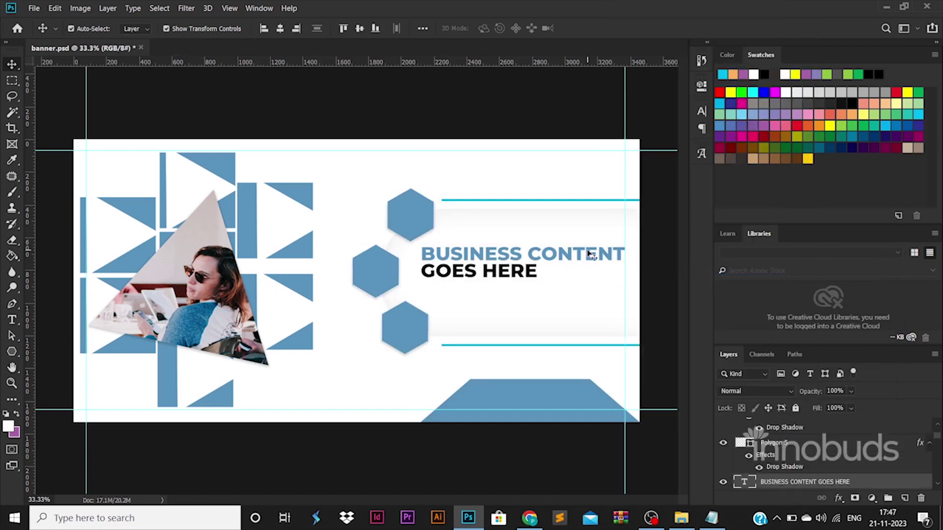
# Scale the headline down to about 103.25 pt and place a copy of it directly below.
pyautogui.click(623, 248)
pyautogui.moveTo(623, 248)
pyautogui.mouseDown()
pyautogui.moveTo(620, 235)
pyautogui.moveTo(615, 249)
pyautogui.mouseUp()
pyautogui.moveTo(559, 264); pyautogui.dragTo(579, 286)
# Change the copied text to BUSINESS DESCRIPTION GOES HERE and set it in Montserrat Regular at 60 pt.
pyautogui.doubleClick(580, 285)
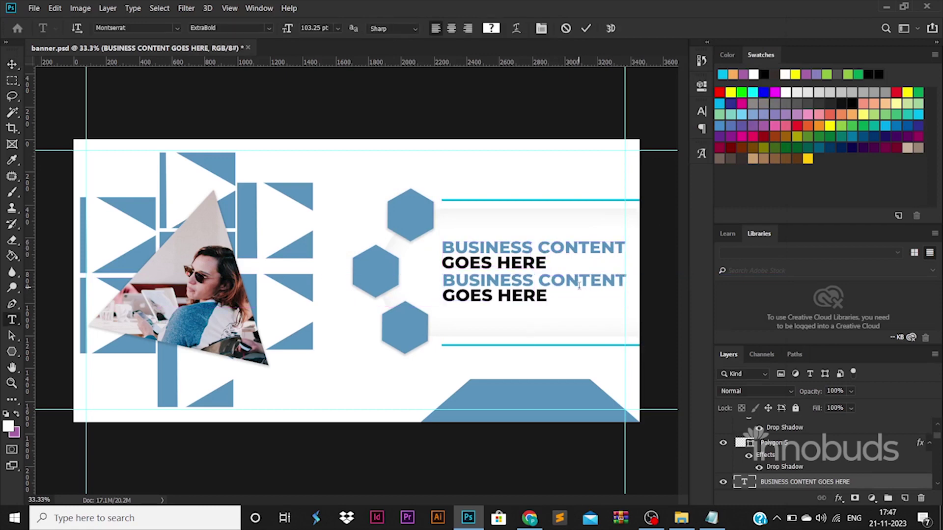
pyautogui.write('BUSINESS')
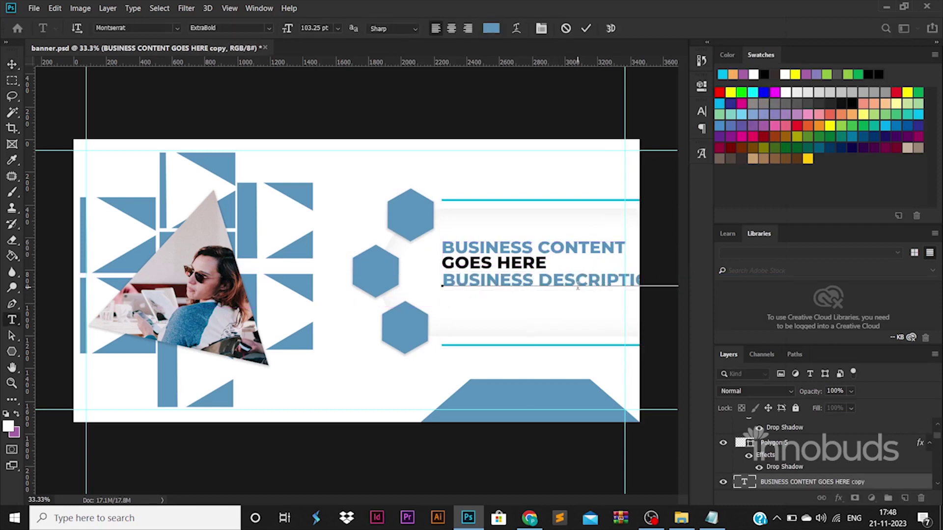
pyautogui.hotkey('ctrl', 'a')
pyautogui.click(269, 28)
pyautogui.click(252, 99)
pyautogui.moveTo(321, 28); pyautogui.dragTo(311, 28)
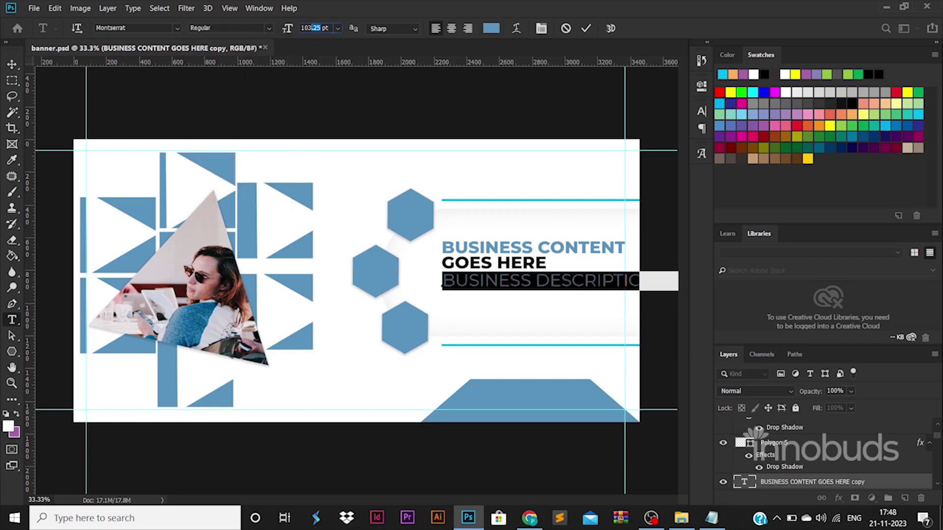
pyautogui.write('60')
pyautogui.press('Return')
# Put GOES HERE of the description on a second line and tighten the leading to about 69.79 pt.
pyautogui.click(537, 282)
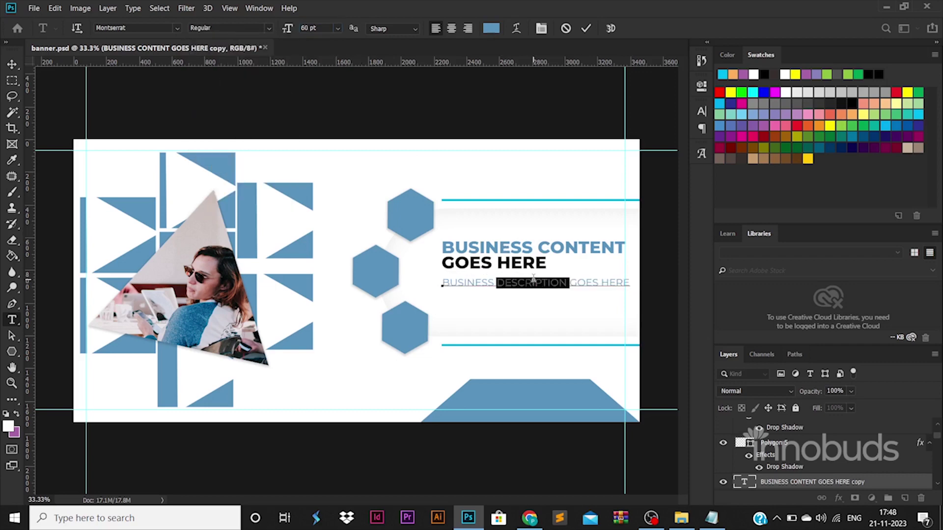
pyautogui.press('Return')
pyautogui.hotkey('ctrl', 'a')
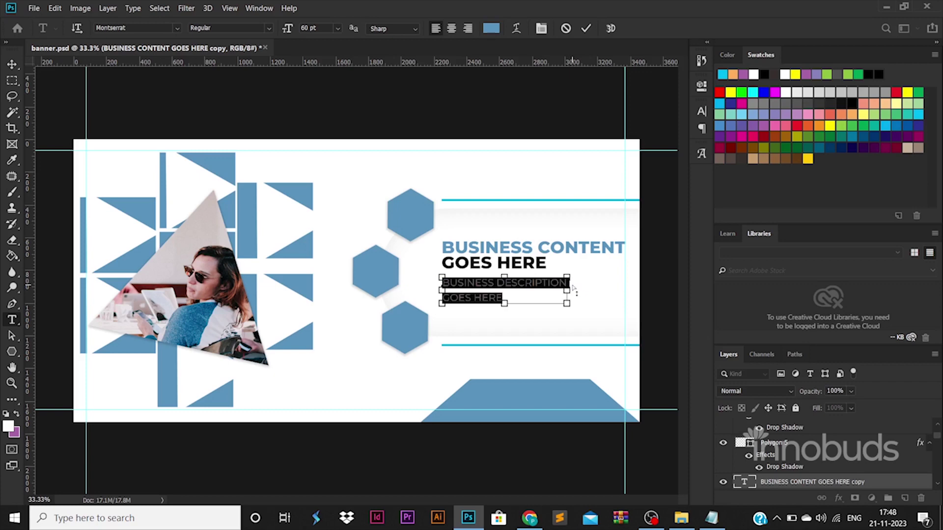
pyautogui.hotkey('ctrl', 't')
pyautogui.press('Down')
pyautogui.press('Down')
pyautogui.press('Down')
pyautogui.press('Down')
pyautogui.press('Down')
pyautogui.press('Down')
pyautogui.press('Down')
pyautogui.press('Down')
pyautogui.press('Down')
pyautogui.press('Down')
pyautogui.press('Down')
pyautogui.press('Down')
pyautogui.press('Down')
pyautogui.press('Down')
pyautogui.press('Down')
pyautogui.press('Down')
pyautogui.press('Down')
pyautogui.press('Down')
pyautogui.press('Down')
pyautogui.press('Down')
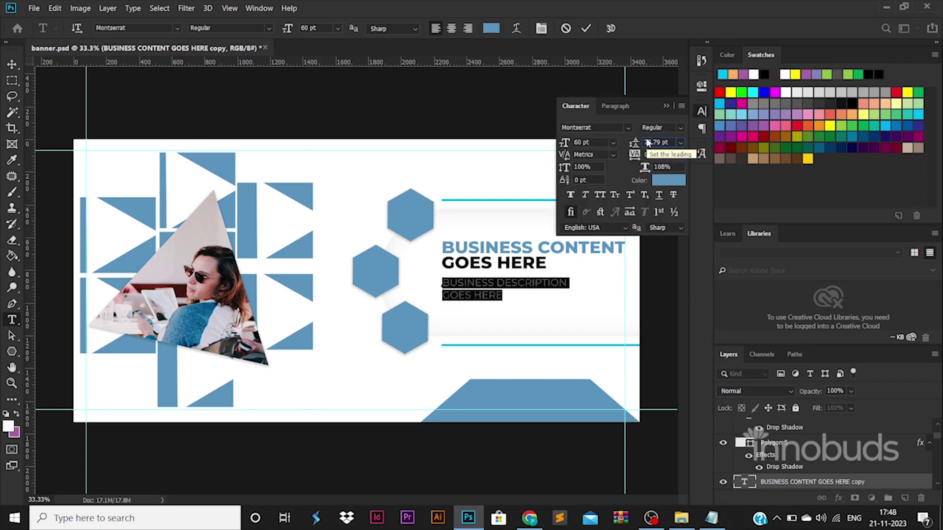
# Colour the description text black #000000.
pyautogui.click(491, 28)
pyautogui.write('000000')
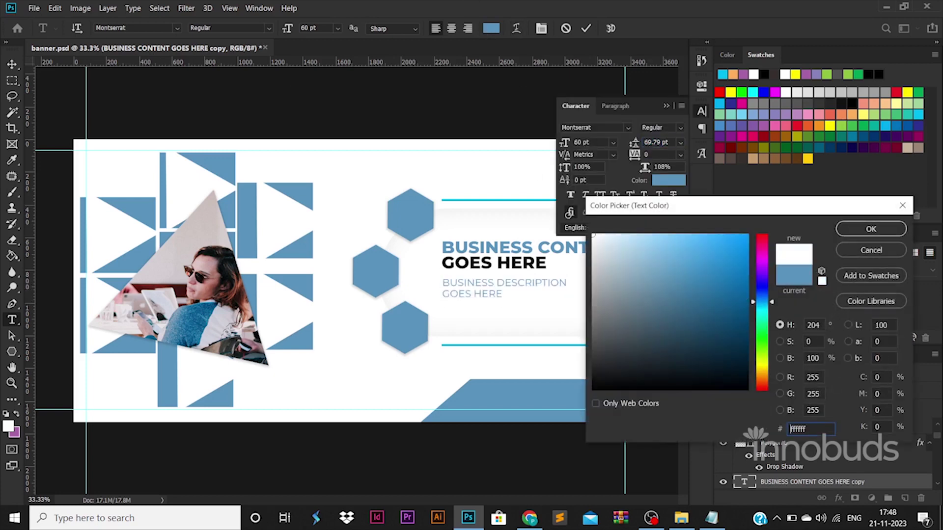
pyautogui.press('Return')
pyautogui.click(13, 66)
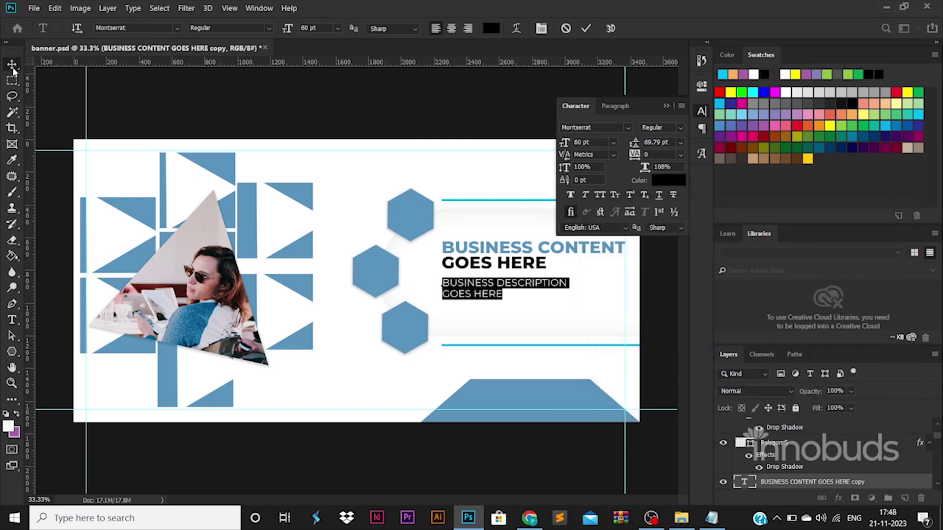
# Recolour the description text with the blue sampled from BUSINESS CONTENT in the headline.
pyautogui.doubleClick(744, 482)
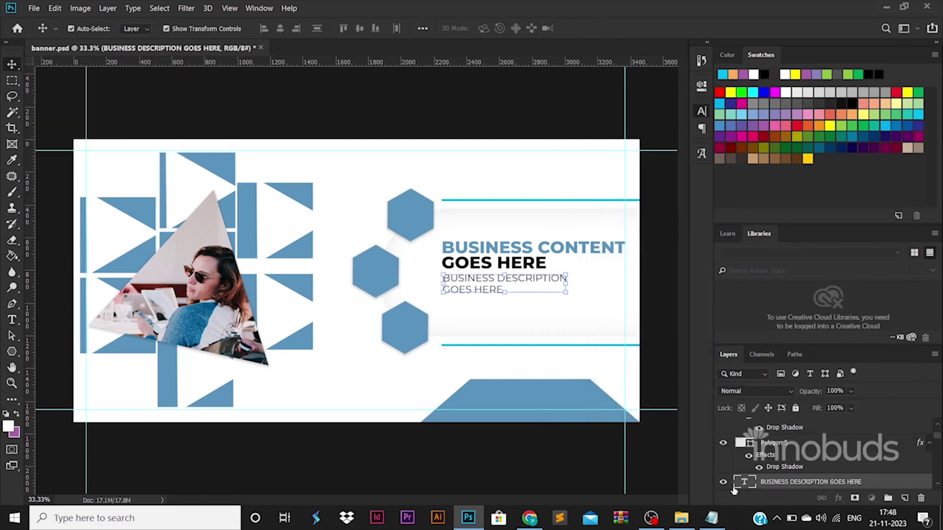
pyautogui.click(491, 28)
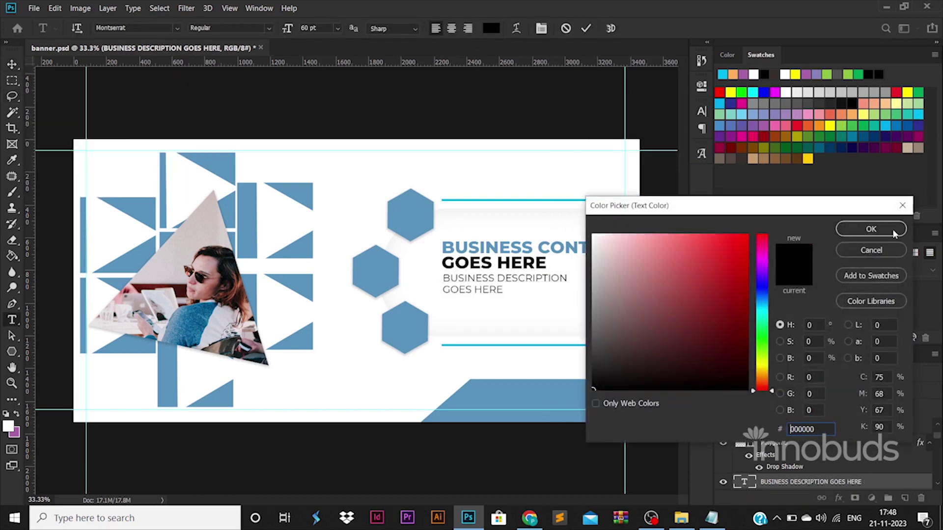
pyautogui.click(496, 245)
pyautogui.click(871, 229)
pyautogui.click(13, 64)
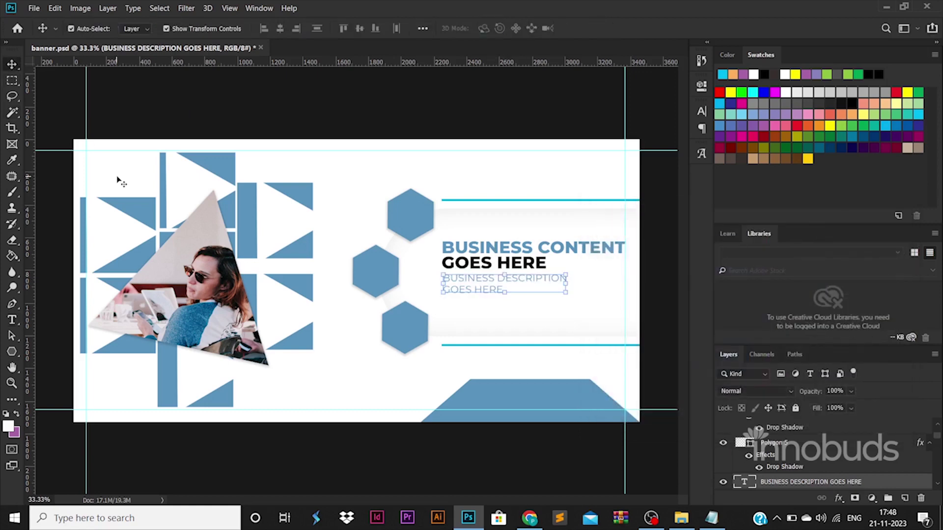
# Draw a black rounded rectangle as a button below the description text.
pyautogui.click(14, 353)
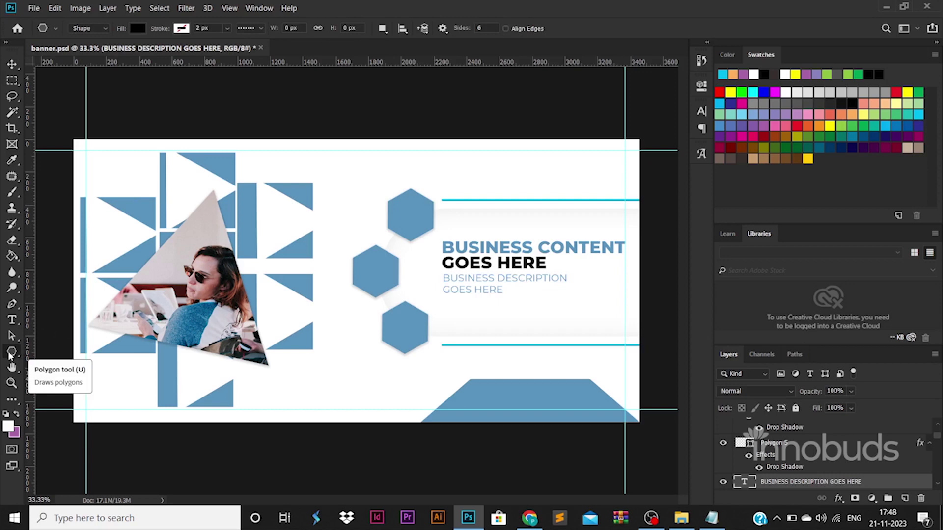
pyautogui.rightClick(10, 355)
pyautogui.click(64, 364)
pyautogui.moveTo(419, 298); pyautogui.dragTo(530, 313)
pyautogui.click(13, 65)
# Bring a copy of the description text to the top of the layer stack over the button and change it to CONTACT NOW.
pyautogui.moveTo(789, 475); pyautogui.dragTo(747, 424)
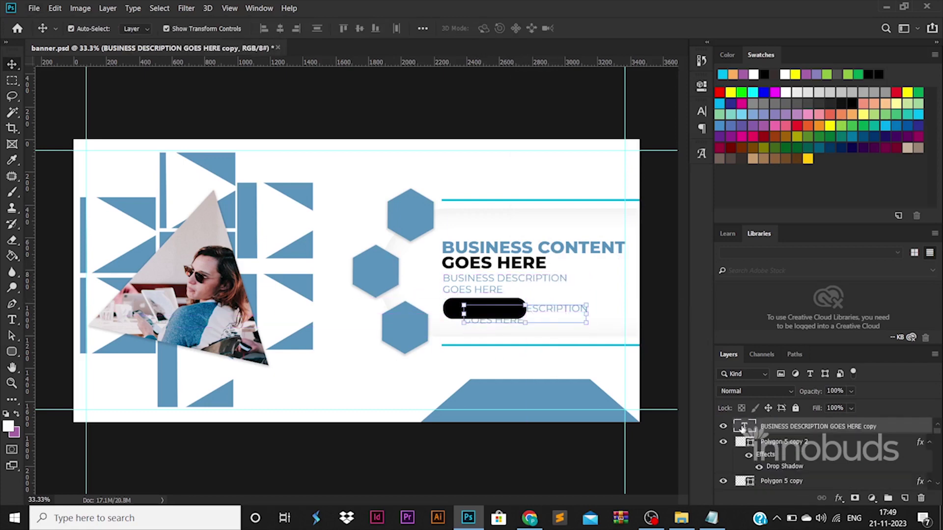
pyautogui.doubleClick(744, 428)
pyautogui.write('CONTACT NOW')
# Set the CONTACT NOW text in Montserrat Black and colour it white.
pyautogui.hotkey('ctrl', 'a')
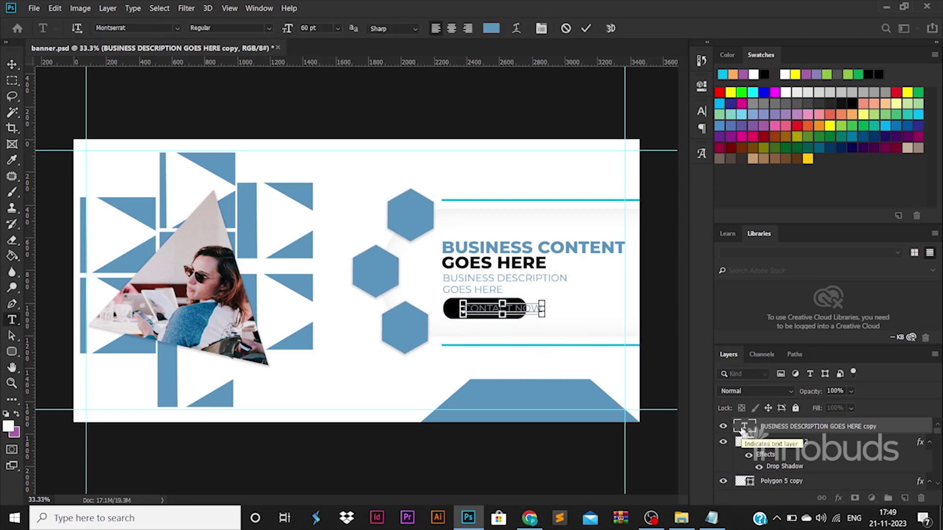
pyautogui.click(268, 28)
pyautogui.click(211, 193)
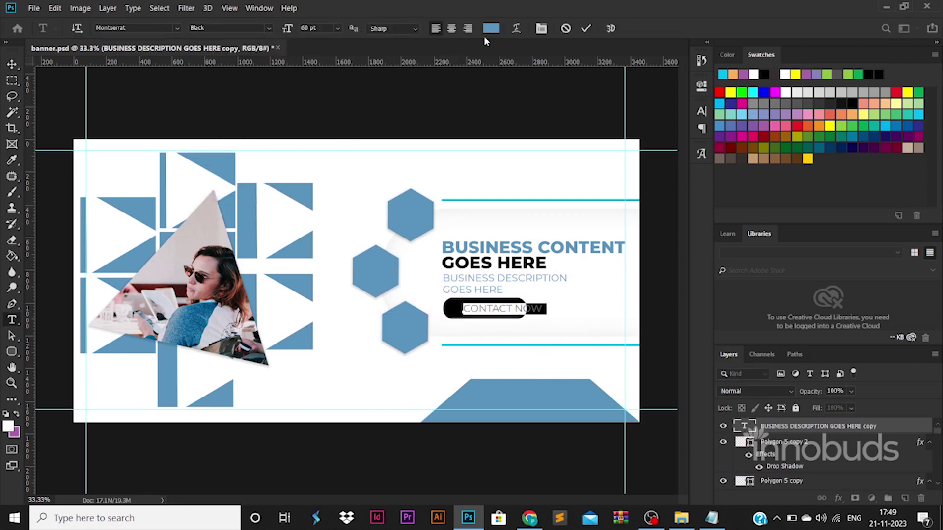
pyautogui.click(491, 28)
pyautogui.click(594, 235)
pyautogui.click(871, 229)
pyautogui.click(12, 64)
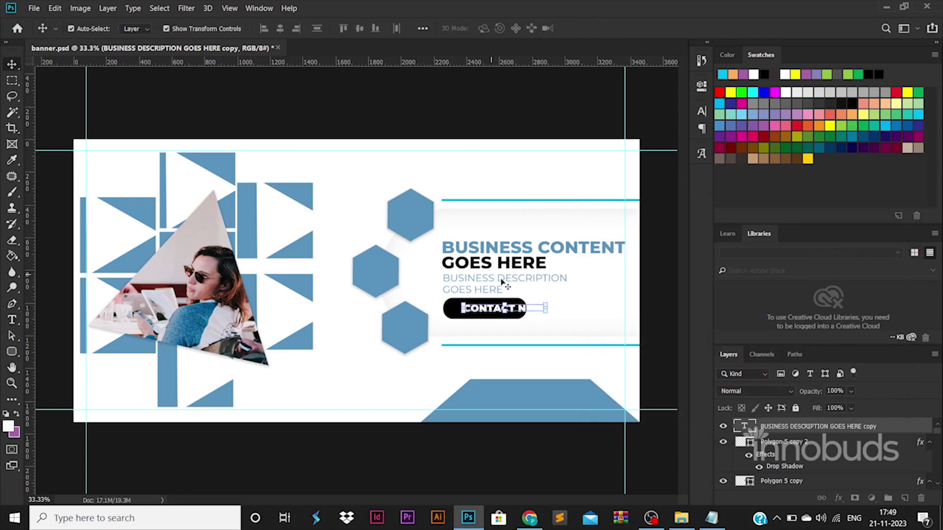
# Scale CONTACT NOW down to fit inside the black button and deselect it.
pyautogui.hotkey('ctrl', 't')
pyautogui.press('Return')
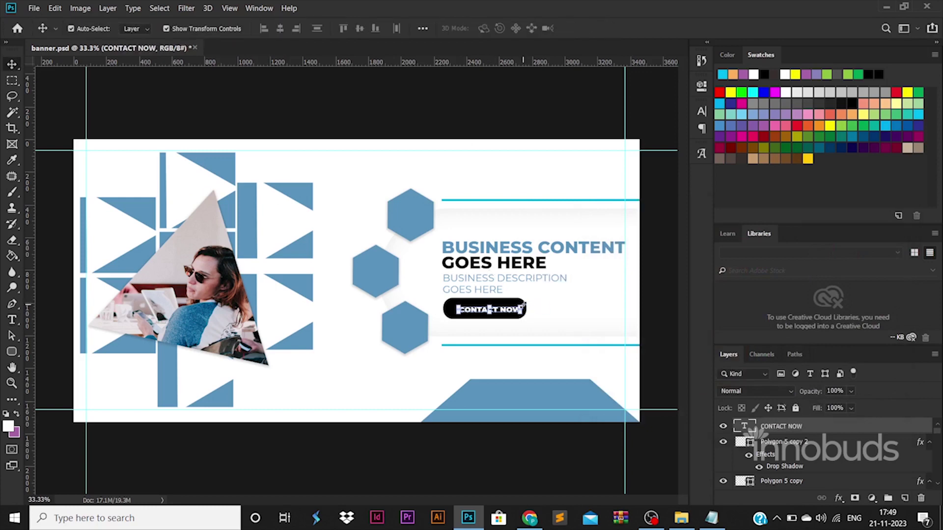
pyautogui.click(444, 136)
# Select the black button together with CONTACT NOW and align their centres.
pyautogui.click(804, 447)
pyautogui.click(486, 311)
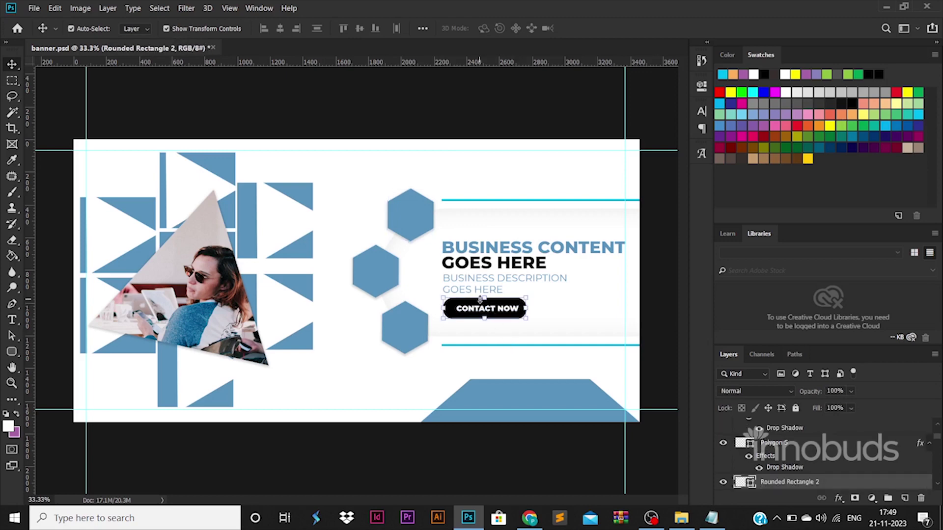
pyautogui.click(70, 29)
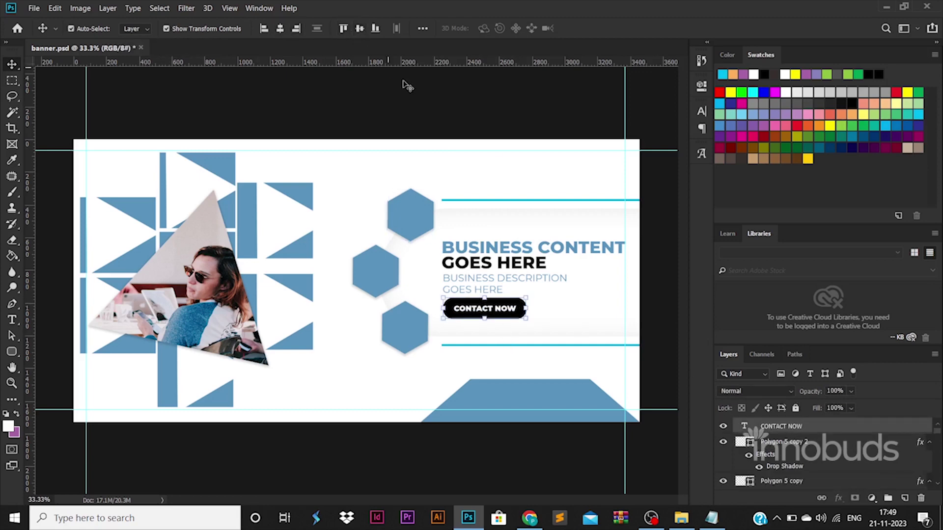
pyautogui.click(457, 135)
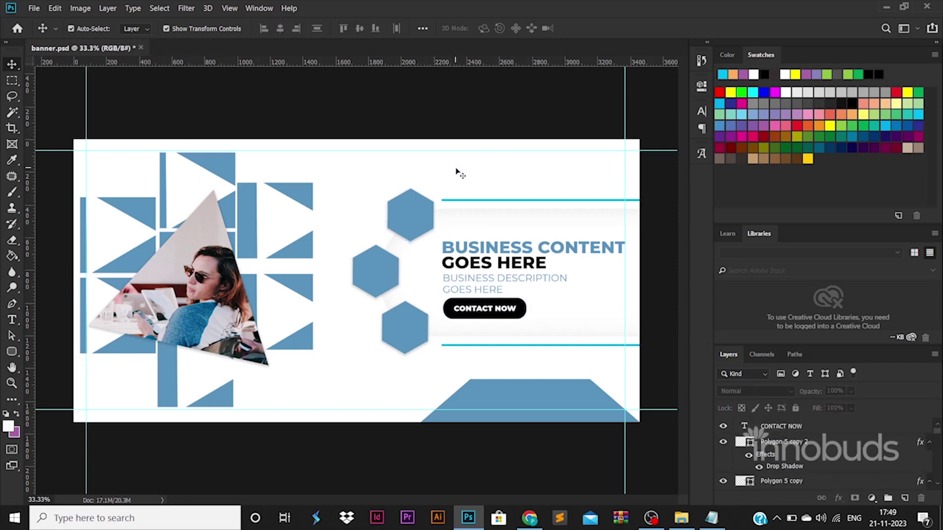
pyautogui.moveTo(422, 213); pyautogui.dragTo(501, 168)
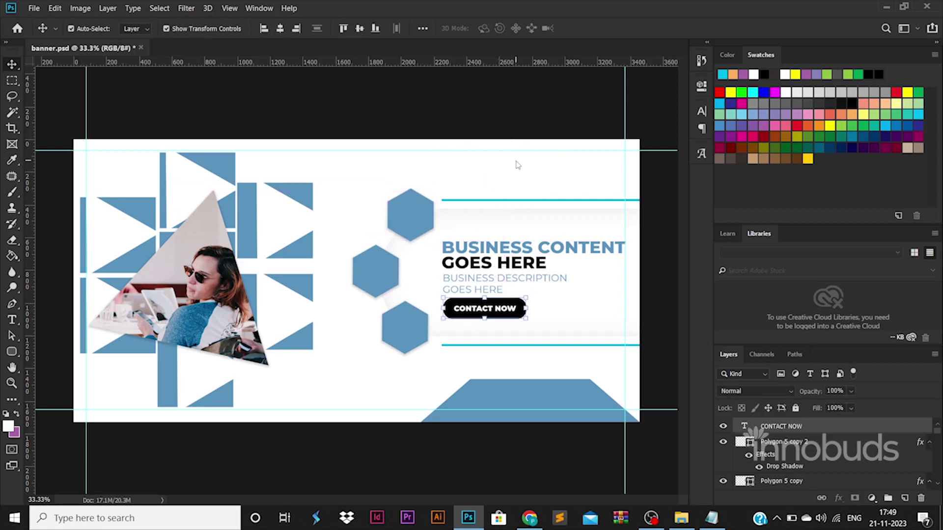
# Place the photo pexels-lisa-fotios-1666471 into the banner and enlarge it to cover the whole canvas.
pyautogui.click(681, 518)
pyautogui.moveTo(276, 94); pyautogui.dragTo(459, 250)
pyautogui.moveTo(568, 140); pyautogui.dragTo(673, 79)
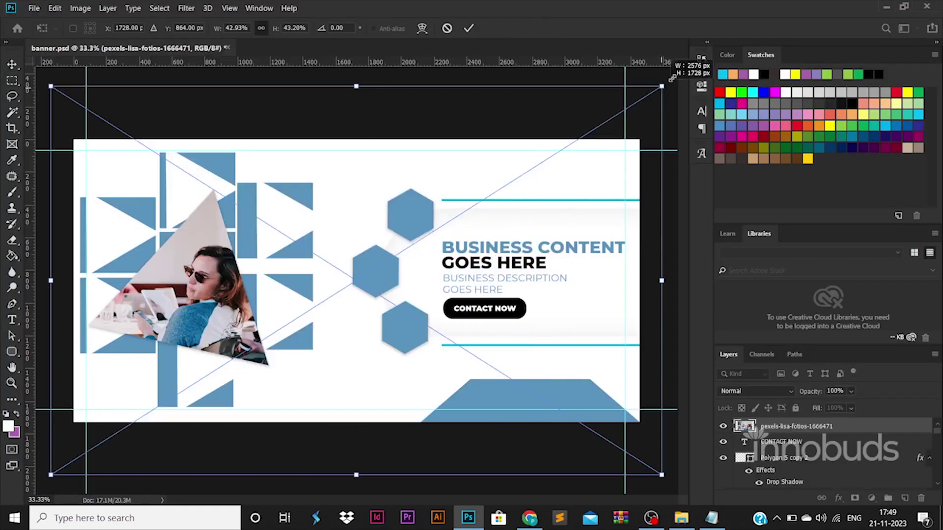
pyautogui.press('Return')
# Move the placed photo directly above the Background layer and set its opacity to 5%.
pyautogui.moveTo(796, 427); pyautogui.dragTo(830, 475)
pyautogui.write('1')
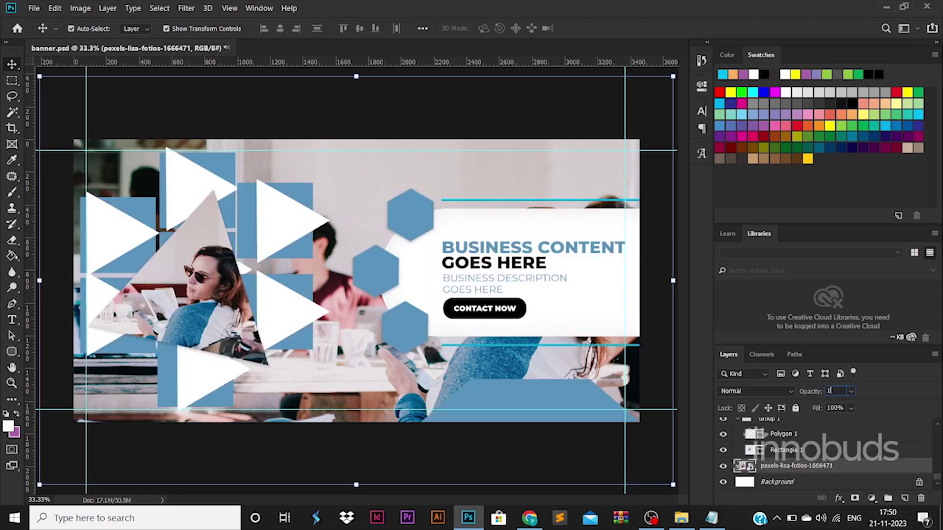
pyautogui.write('5')
pyautogui.press('Return')
pyautogui.write('5')
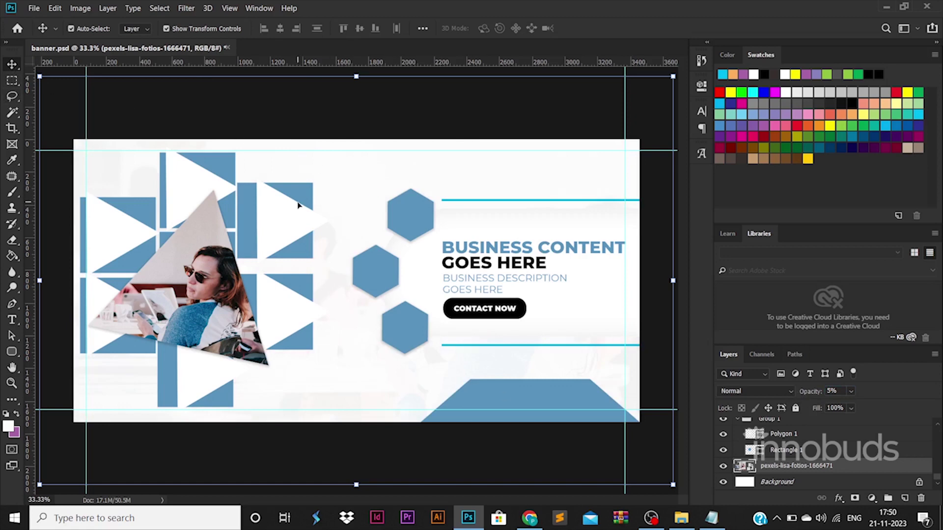
# Strengthen the inner shadow of the white rounded text panel by raising its opacity.
pyautogui.click(622, 276)
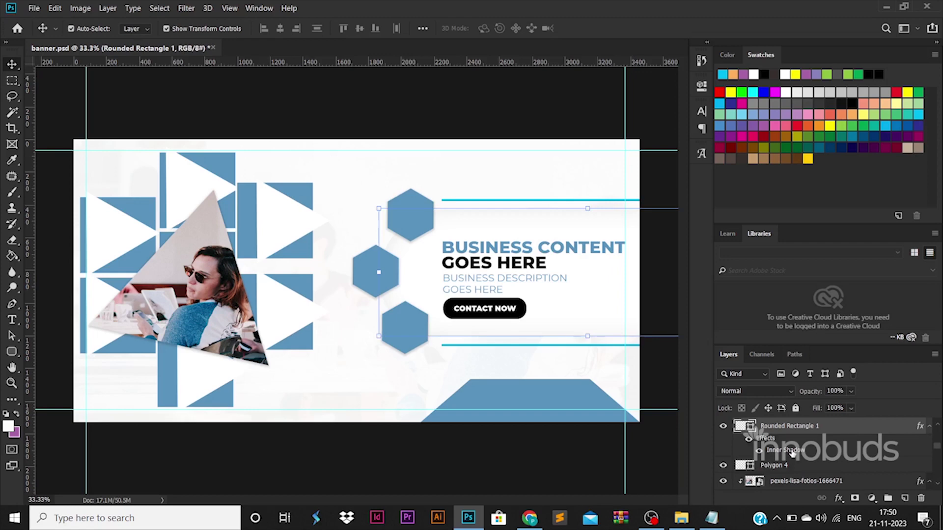
pyautogui.doubleClick(786, 450)
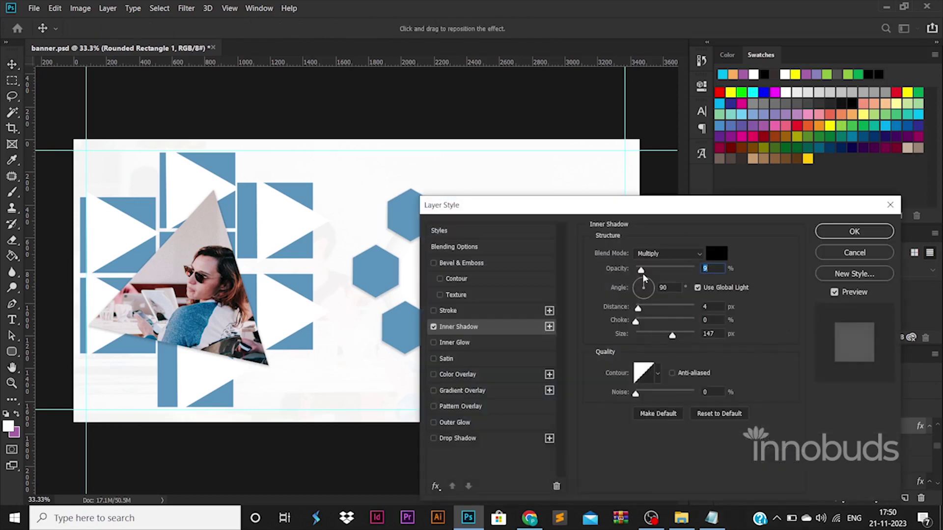
pyautogui.click(855, 231)
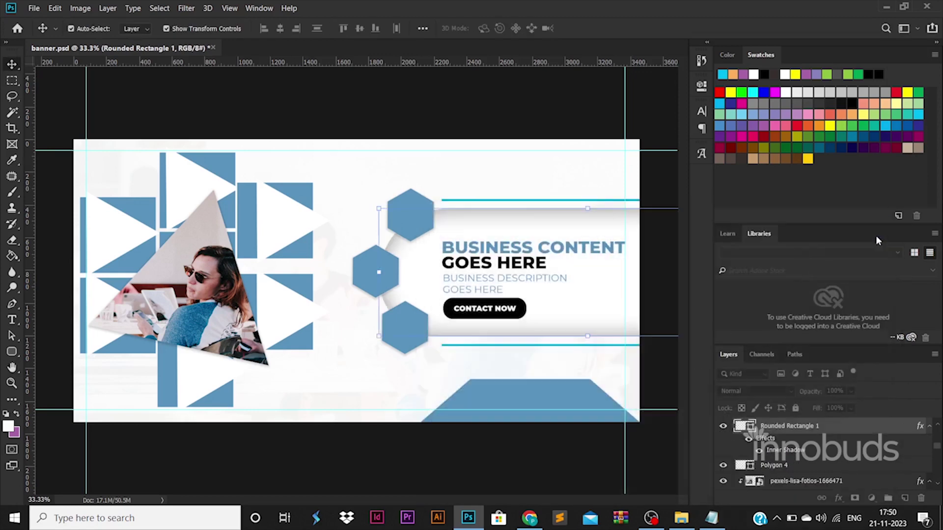
pyautogui.click(613, 456)
pyautogui.click(403, 388)
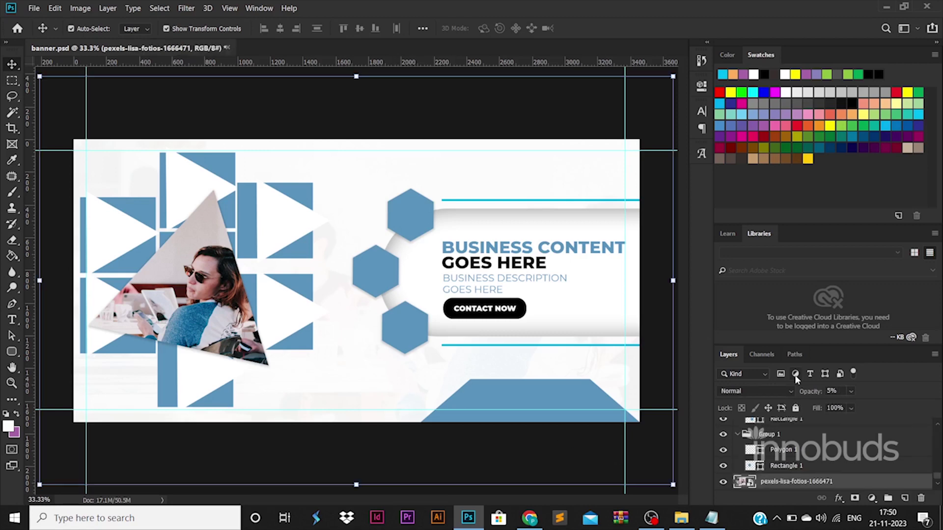
# Place the email (2) icon, scale it down, bring its layer to the front and position it on the blue trapezoid.
pyautogui.click(681, 519)
pyautogui.click(302, 41)
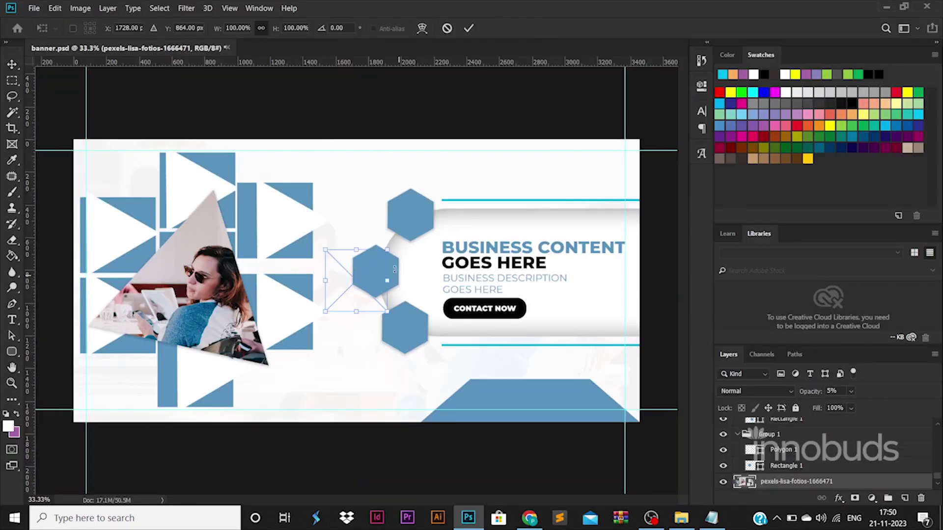
pyautogui.moveTo(387, 251); pyautogui.dragTo(495, 396)
pyautogui.press('Return')
pyautogui.moveTo(773, 481); pyautogui.dragTo(792, 425)
pyautogui.moveTo(496, 388); pyautogui.dragTo(488, 396)
pyautogui.press('Return')
# Apply a white Color Overlay with Normal blend mode and 100% opacity to the envelope icon.
pyautogui.doubleClick(835, 427)
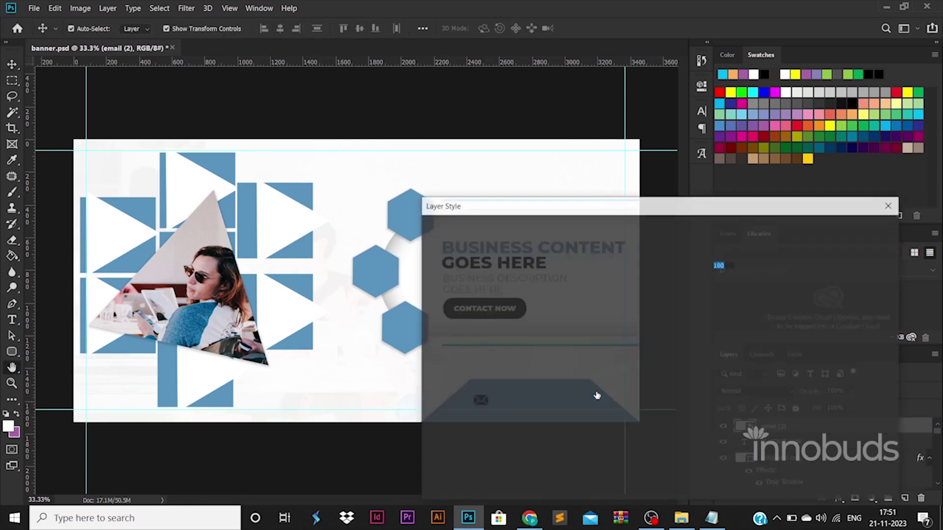
pyautogui.click(458, 375)
pyautogui.click(715, 253)
pyautogui.press('Return')
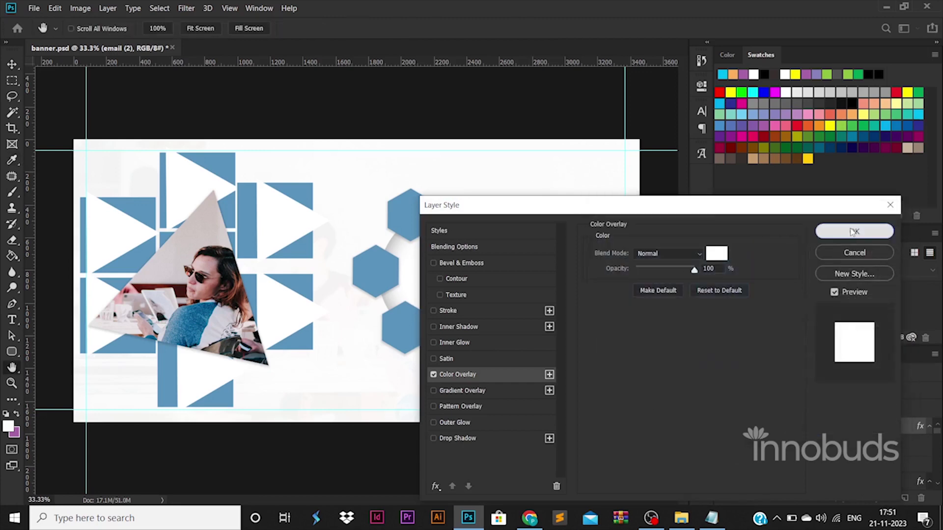
pyautogui.press('Return')
# Add the contact e-mail address as white text on the blue trapezoid and set its size to 30 pt.
pyautogui.hotkey('ctrl', '+')
pyautogui.press('t')
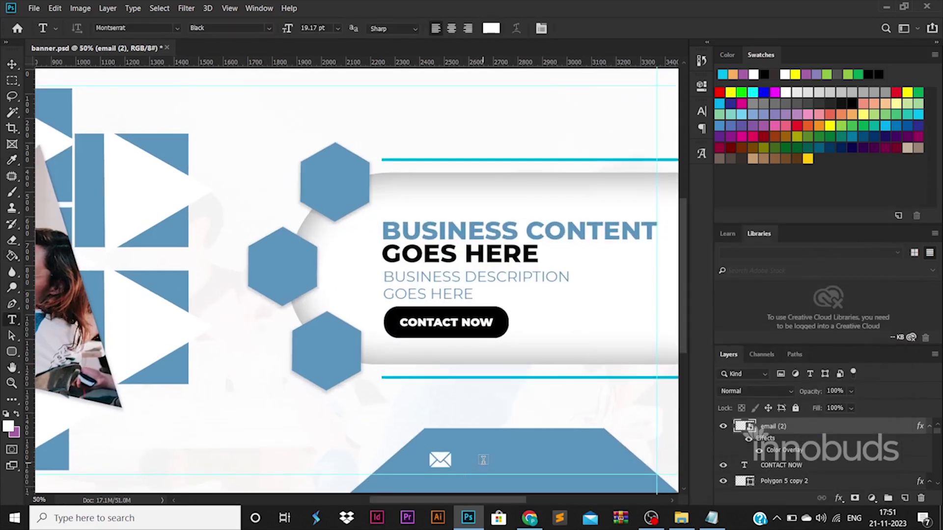
pyautogui.click(484, 461)
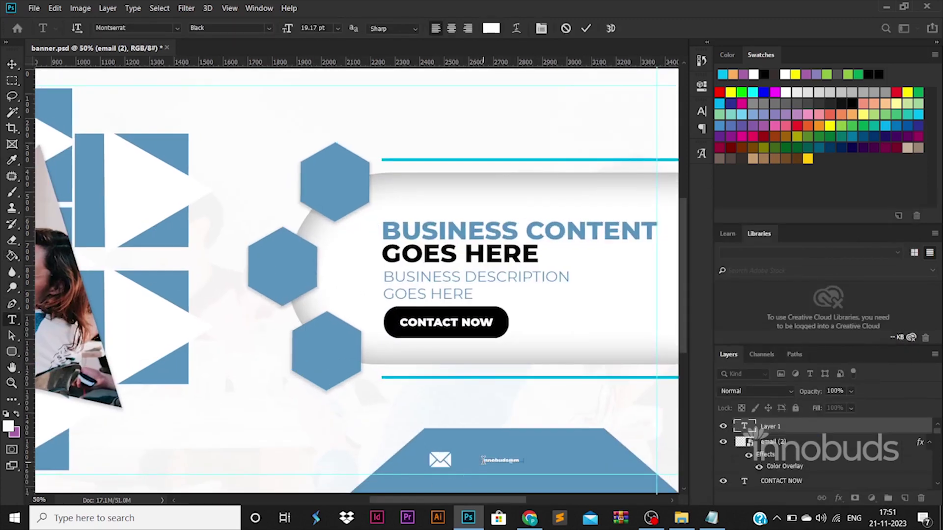
pyautogui.write('30')
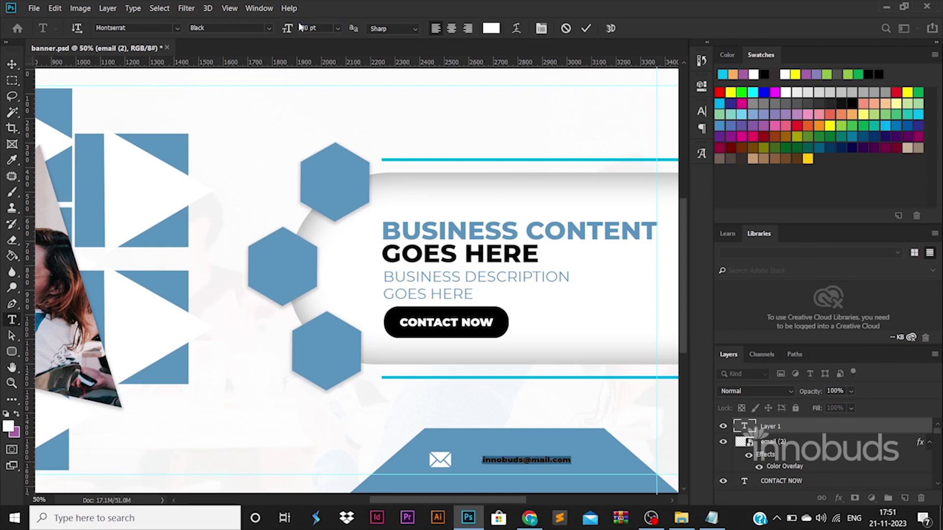
# Move the e-mail text directly beside the envelope icon, centre both on the trapezoid and deselect them.
pyautogui.click(12, 64)
pyautogui.moveTo(572, 455)
pyautogui.mouseDown()
pyautogui.moveTo(609, 445)
pyautogui.moveTo(560, 452)
pyautogui.mouseUp()
pyautogui.press('Return')
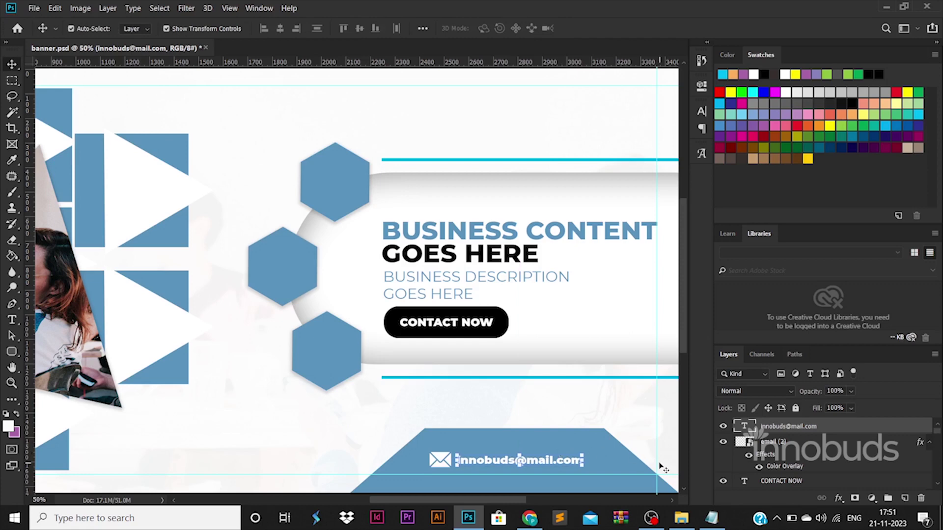
pyautogui.scroll(-2, 507, 434)
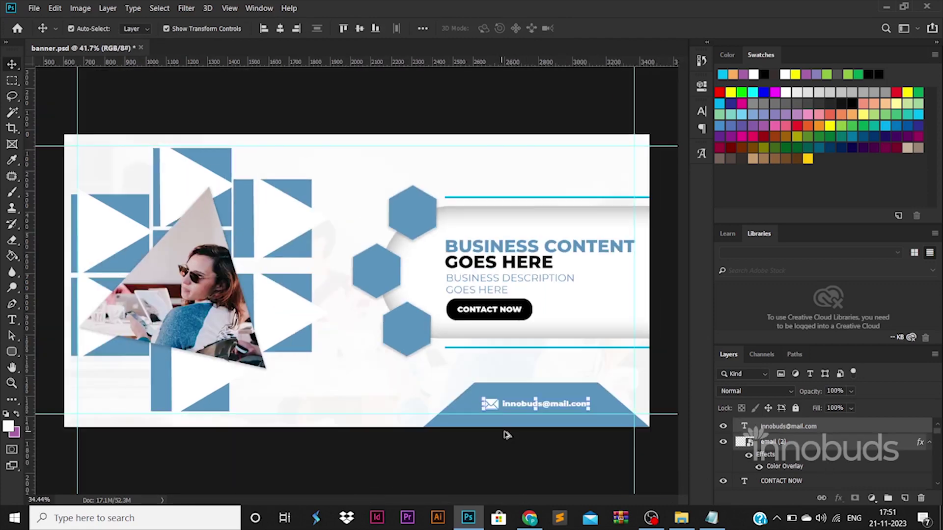
pyautogui.click(541, 461)
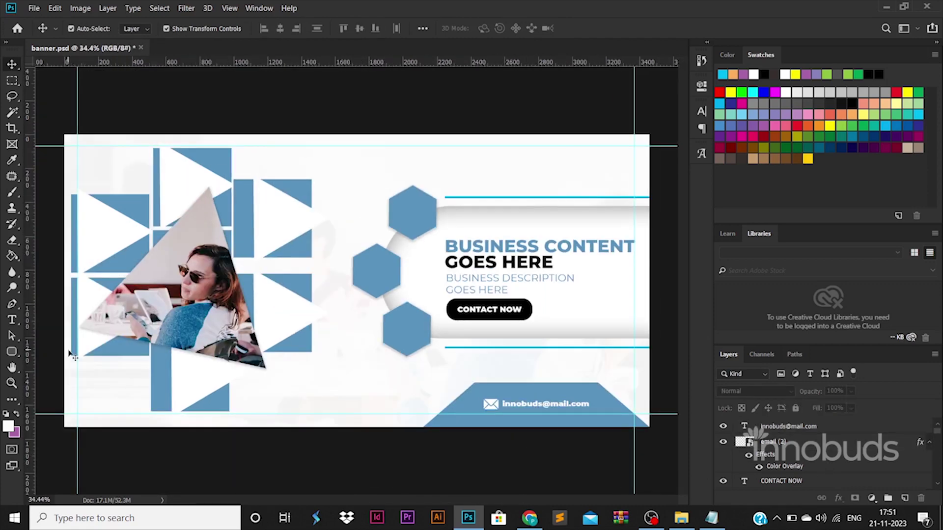
# Draw an ellipse about 586 px wide at the banner's lower edge beside the trapezoid and set its height to 586 px.
pyautogui.click(11, 352)
pyautogui.click(54, 375)
pyautogui.moveTo(354, 336); pyautogui.dragTo(453, 432)
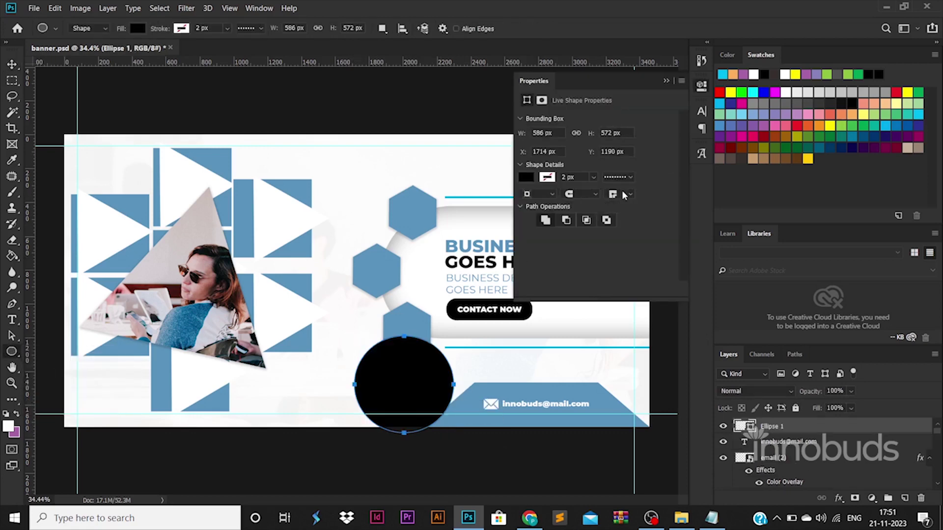
pyautogui.write('586')
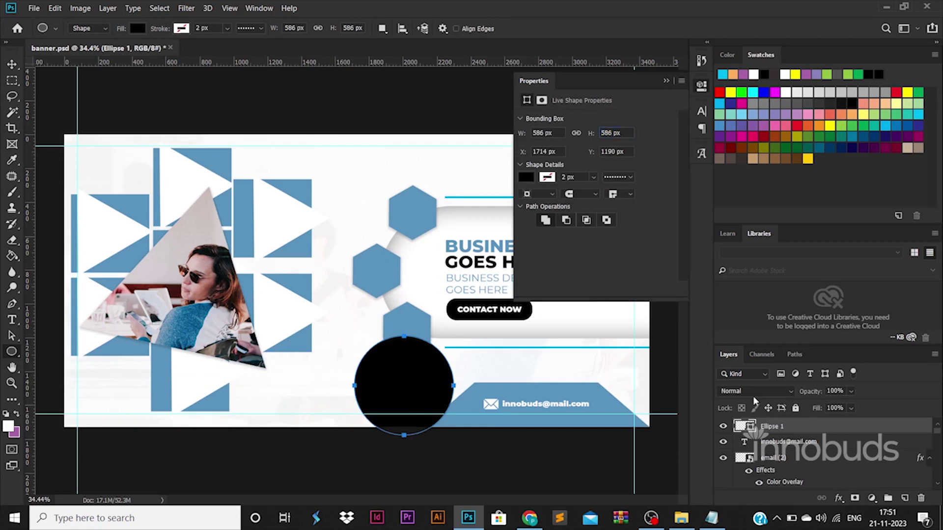
# Fill the new circle with the blue sampled from the top hexagon.
pyautogui.doubleClick(742, 426)
pyautogui.click(412, 206)
pyautogui.press('Return')
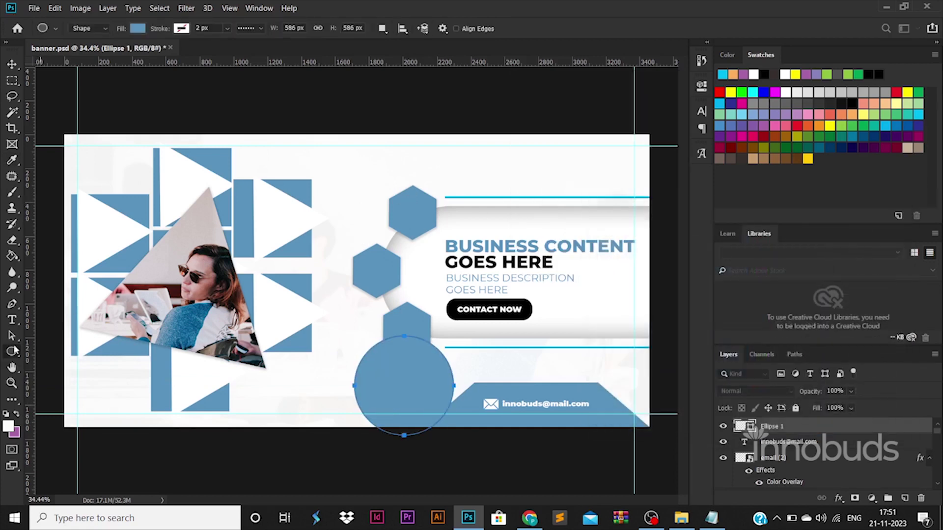
# Draw a thin blue rounded bar left of the circle and stack copies of it into a set of five horizontal bars.
pyautogui.rightClick(13, 351)
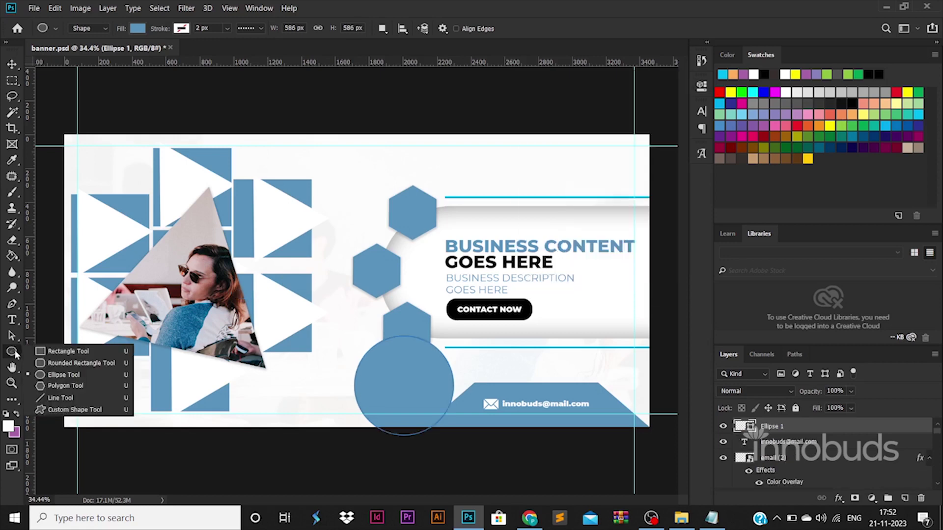
pyautogui.click(81, 363)
pyautogui.moveTo(64, 339); pyautogui.dragTo(206, 340)
pyautogui.hotkey('ctrl', 't')
pyautogui.moveTo(134, 338); pyautogui.dragTo(309, 416)
pyautogui.press('Return')
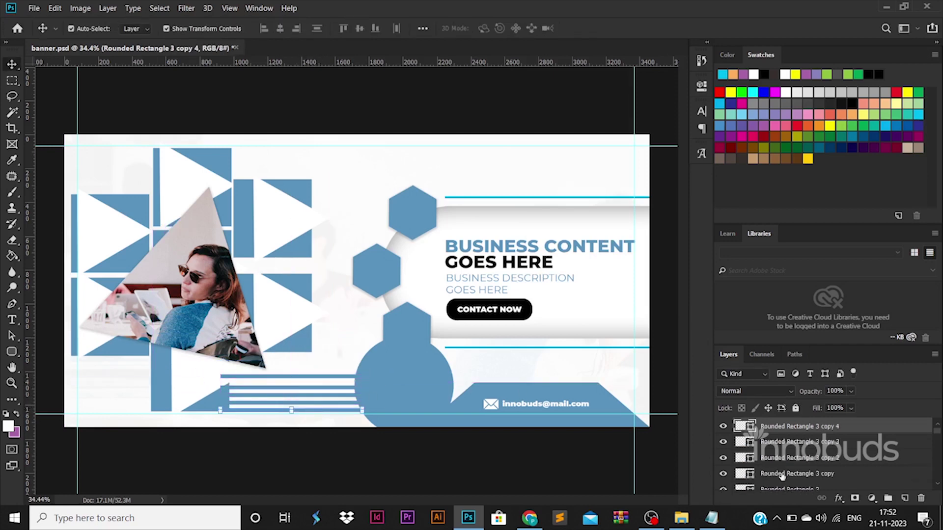
# Select all five bars, distribute them evenly in the vertical direction and merge them into one shape.
pyautogui.keyDown('shift'); pyautogui.click(782, 476); pyautogui.keyUp('shift')
pyautogui.scroll(-1, 791, 471)
pyautogui.click(316, 28)
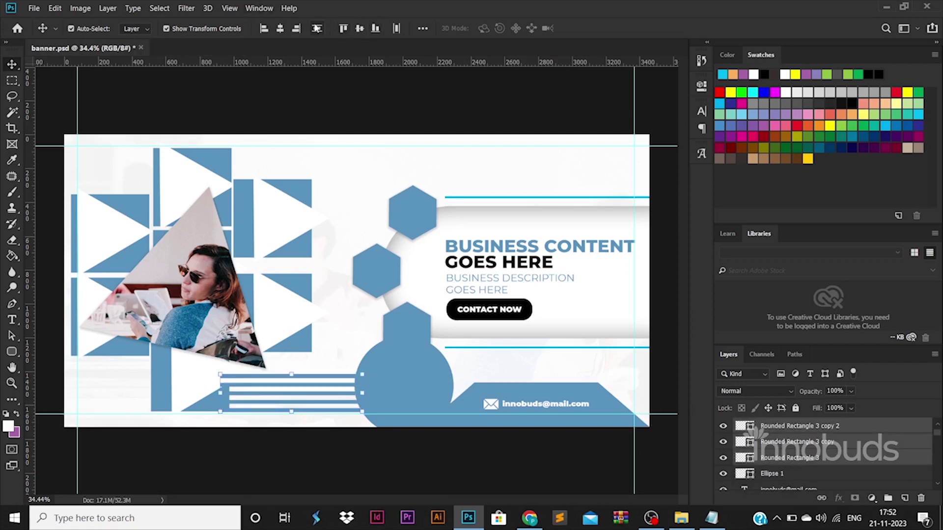
pyautogui.rightClick(780, 445)
pyautogui.click(674, 350)
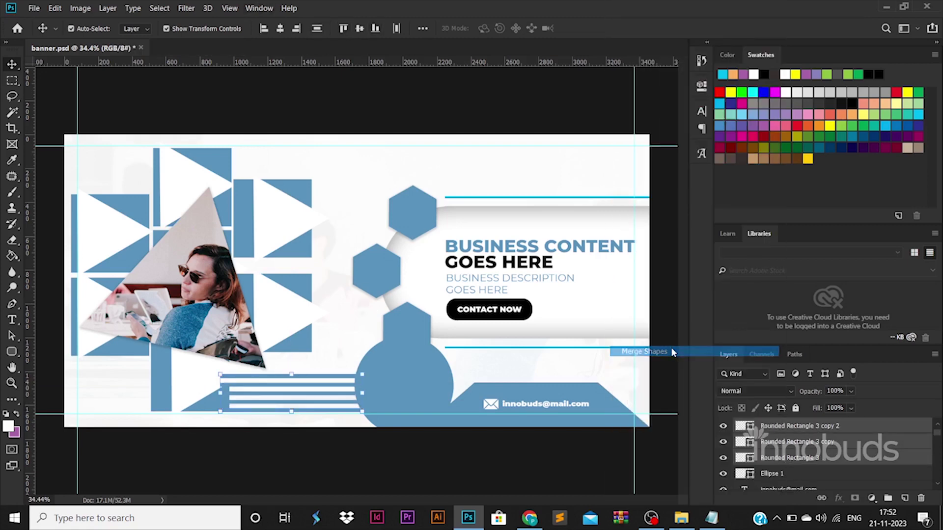
# Rotate the merged bars to about -29° and move them diagonally across the blue circle.
pyautogui.moveTo(324, 378); pyautogui.dragTo(403, 265)
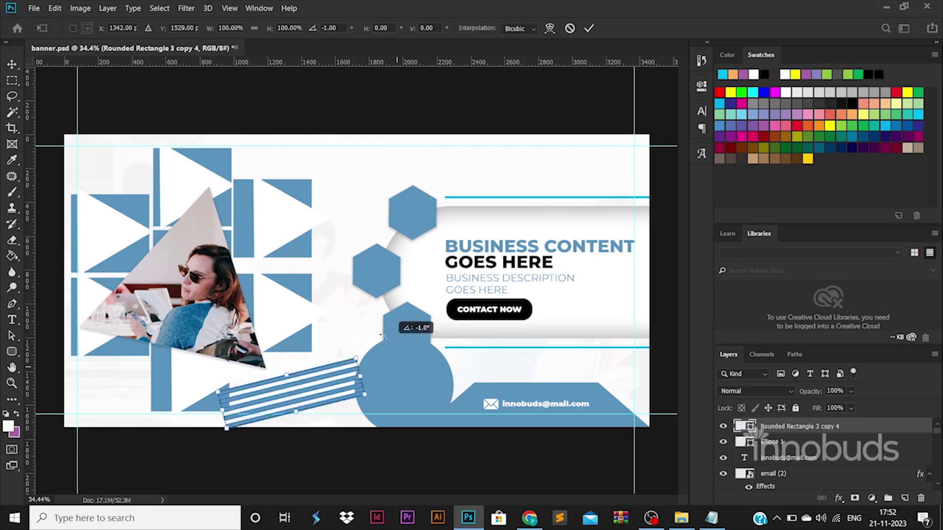
pyautogui.moveTo(326, 380); pyautogui.dragTo(424, 376)
pyautogui.press('Return')
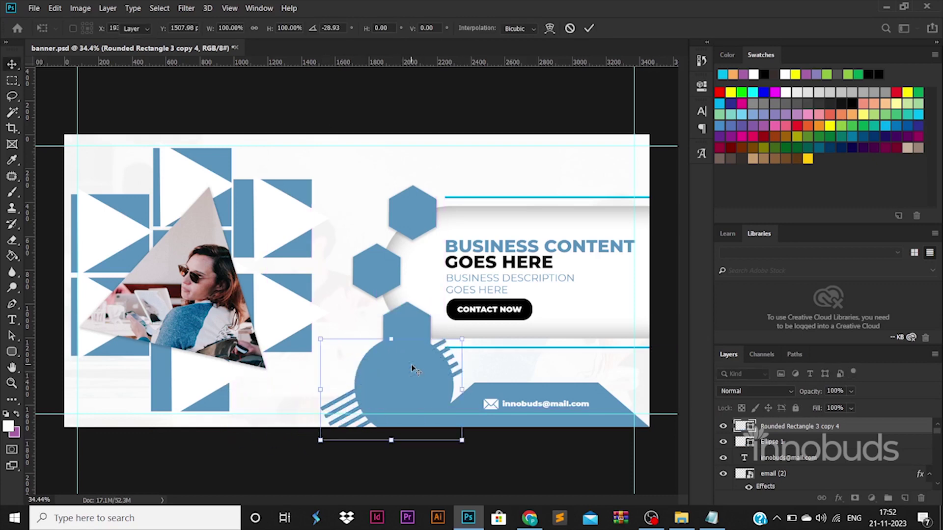
# Rasterize the circle layer, cut the diagonal bars out of it using their outline as a selection, and hide the bars layer.
pyautogui.rightClick(751, 430)
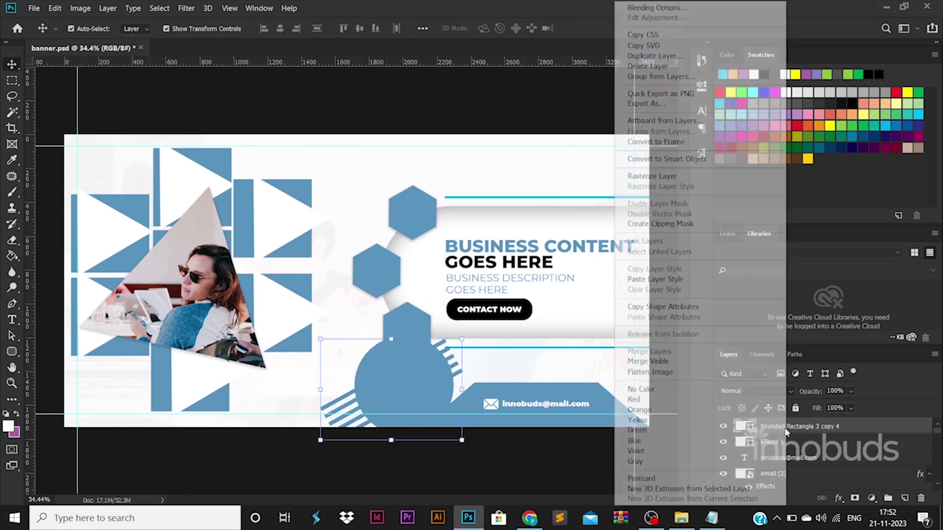
pyautogui.click(837, 443)
pyautogui.rightClick(379, 361)
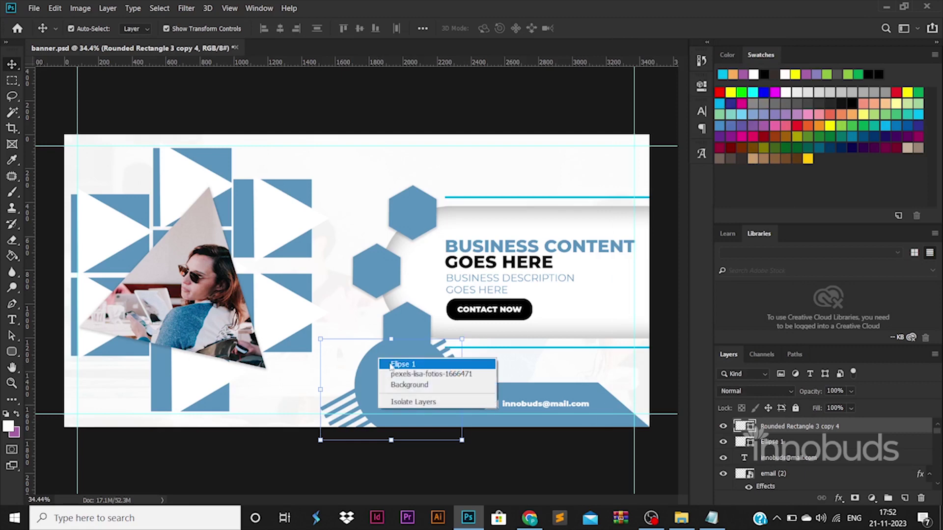
pyautogui.click(393, 371)
pyautogui.rightClick(789, 442)
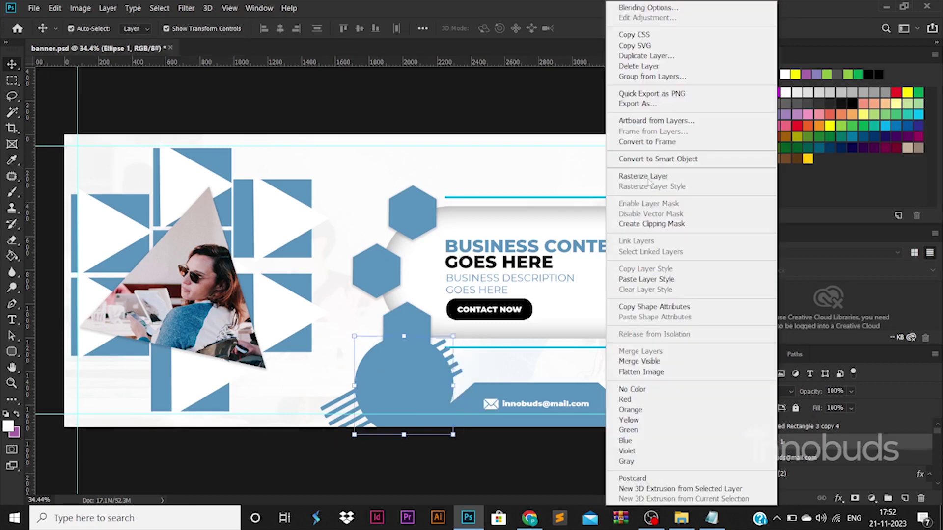
pyautogui.click(648, 279)
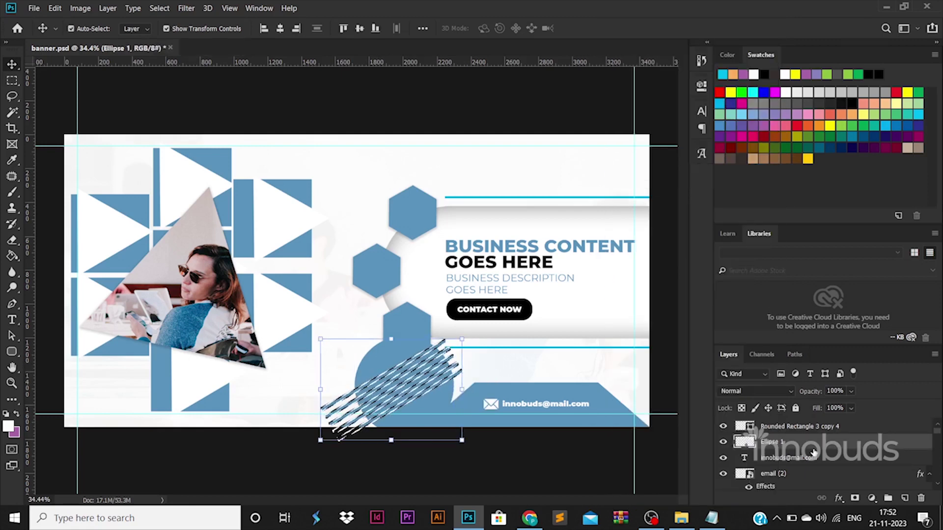
pyautogui.click(722, 428)
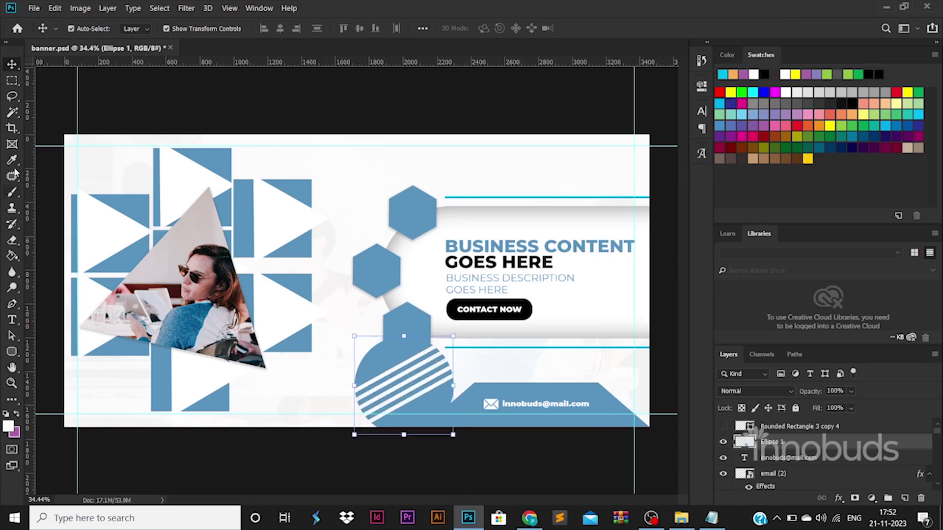
# Place the striped circle left of the trapezoid and a copy at the banner's upper-right edge, layered directly above the faint photo.
pyautogui.moveTo(386, 381); pyautogui.dragTo(582, 126)
pyautogui.keyDown('shift'); pyautogui.click(826, 434); pyautogui.keyUp('shift')
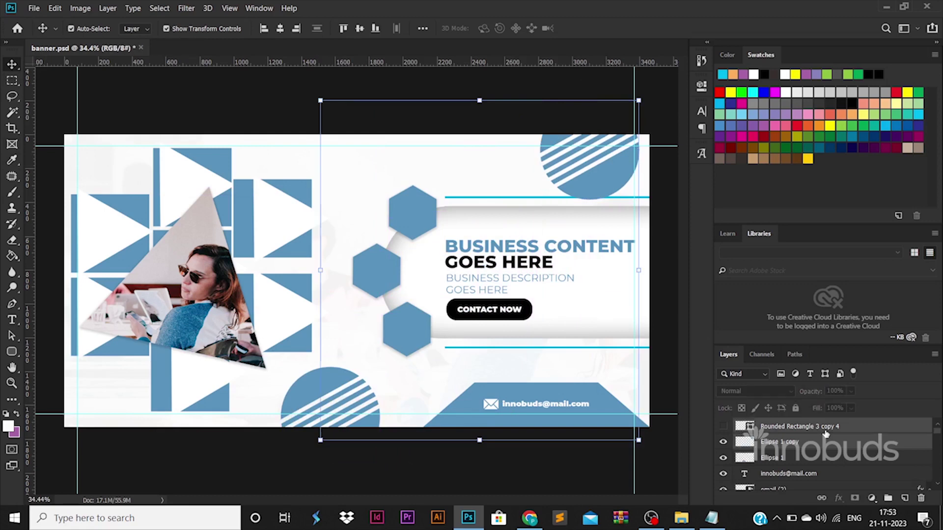
pyautogui.moveTo(825, 433); pyautogui.dragTo(808, 461)
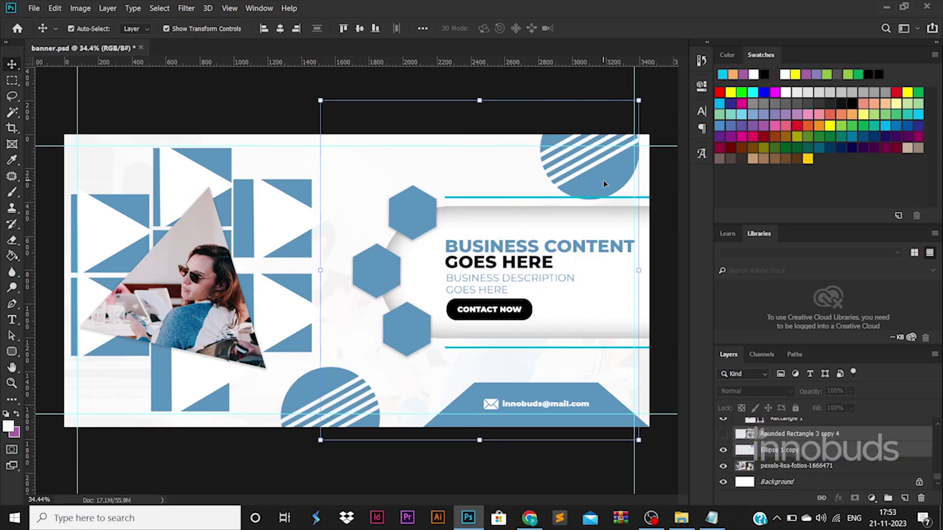
# Move the upper striped circle further past the banner's top edge and shift both striped circles slightly right.
pyautogui.moveTo(605, 184); pyautogui.dragTo(609, 167)
pyautogui.click(796, 435)
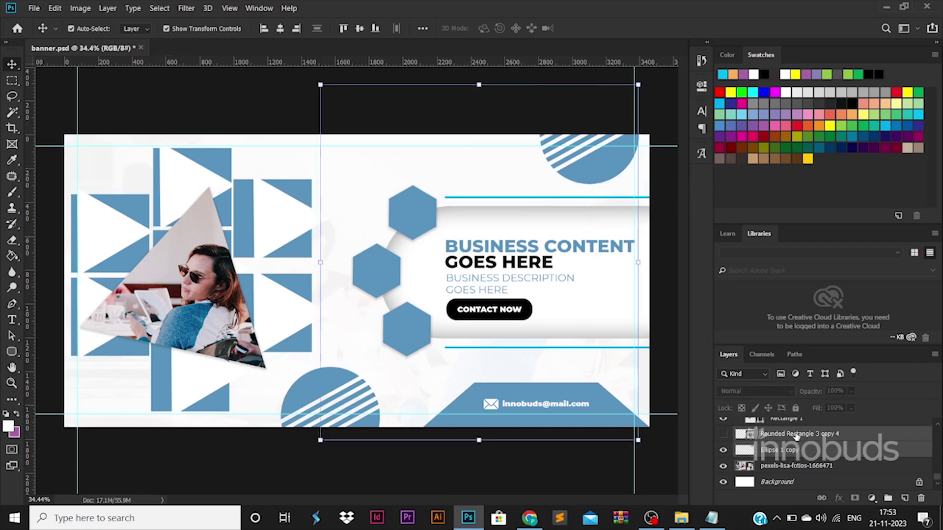
pyautogui.click(603, 168)
pyautogui.keyDown('shift'); pyautogui.click(341, 372); pyautogui.keyUp('shift')
pyautogui.moveTo(341, 372); pyautogui.dragTo(344, 372)
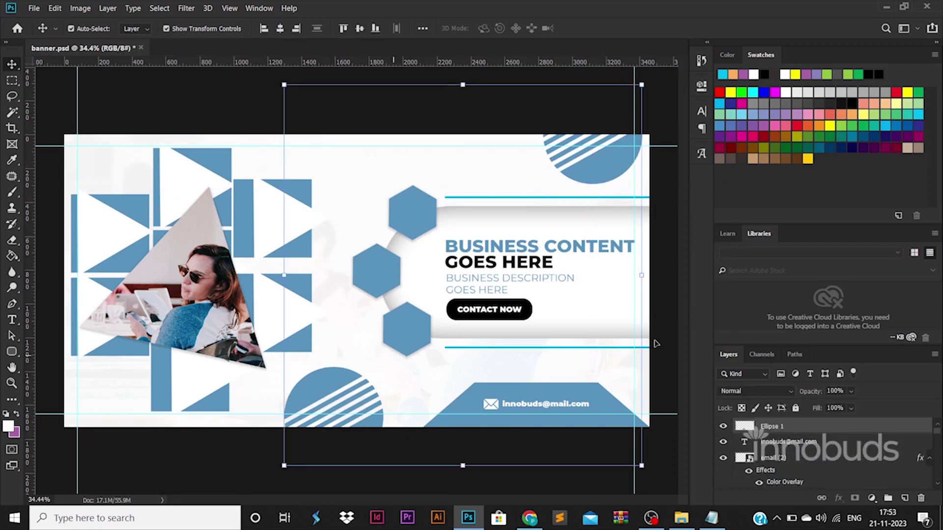
# Set the opacity of both striped circles to 30% and deselect them.
pyautogui.write('40')
pyautogui.press('Return')
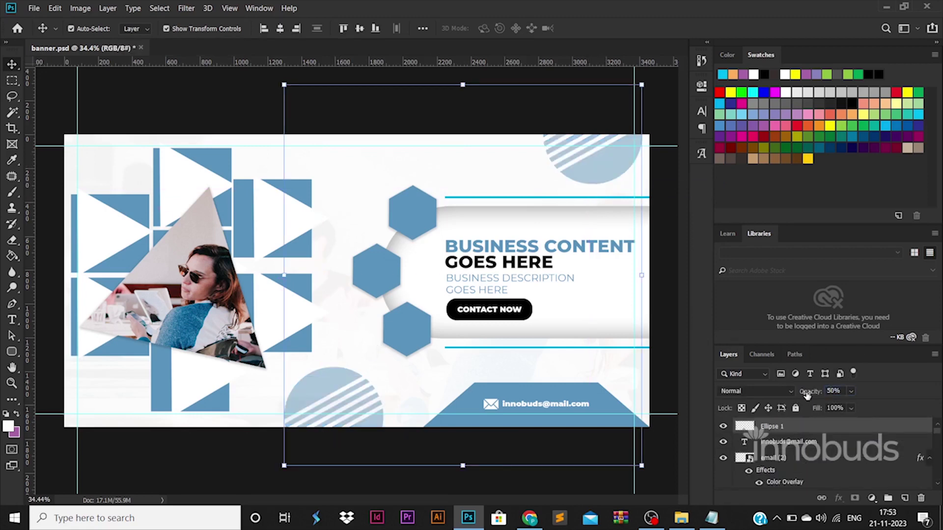
pyautogui.hotkey('ctrl', 'z')
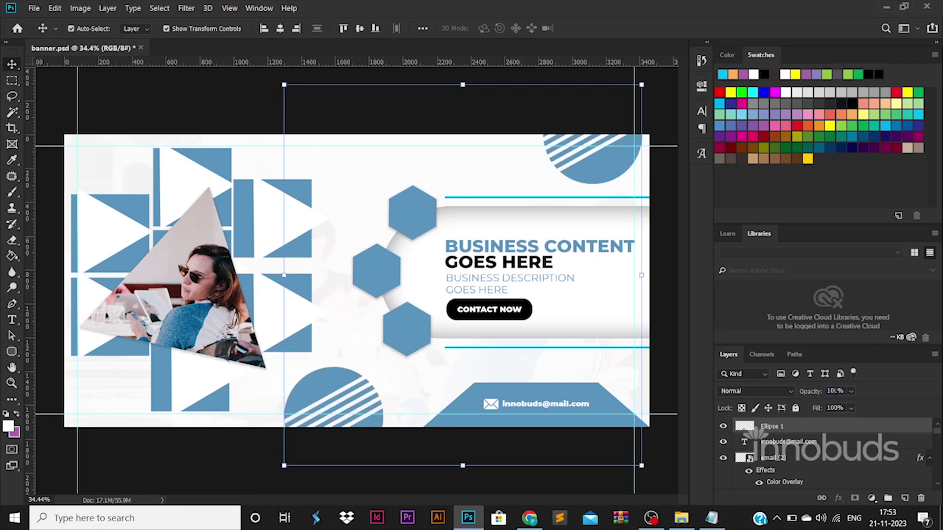
pyautogui.press('Return')
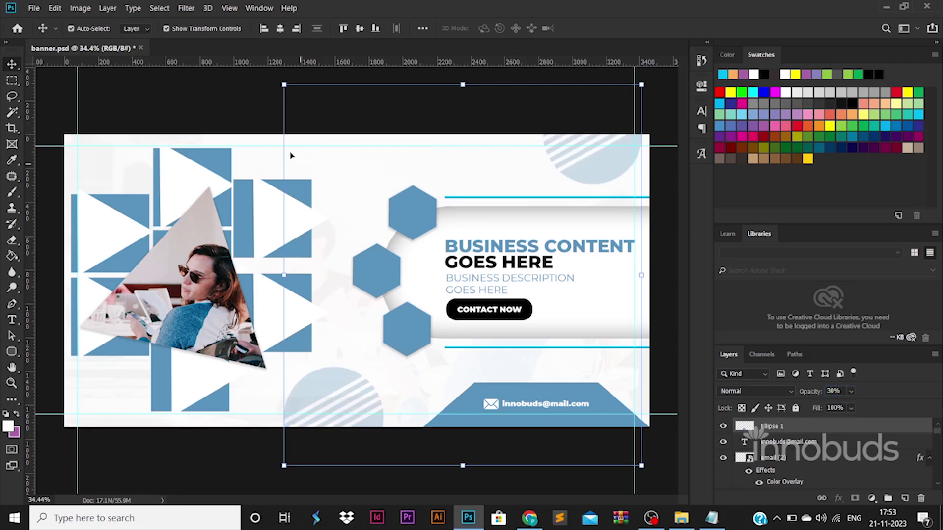
pyautogui.click(269, 121)
pyautogui.click(12, 320)
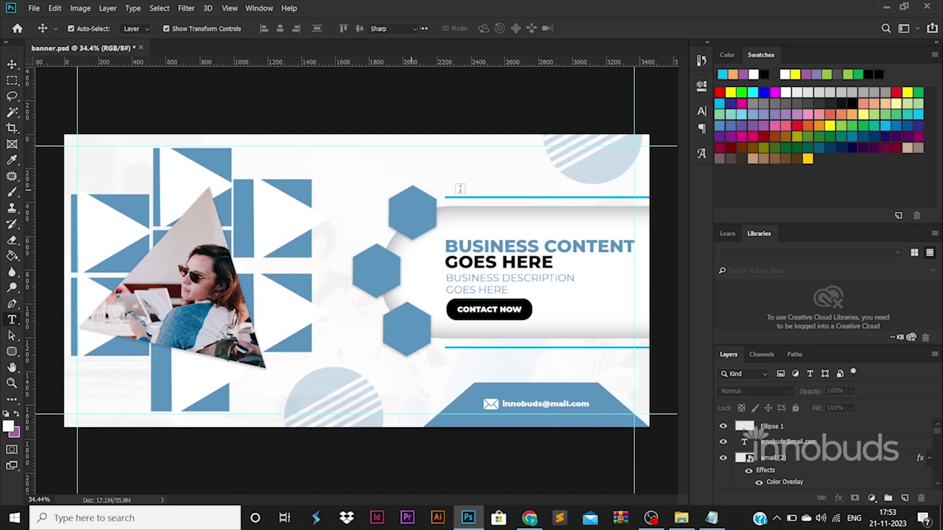
pyautogui.click(458, 173)
pyautogui.click(11, 65)
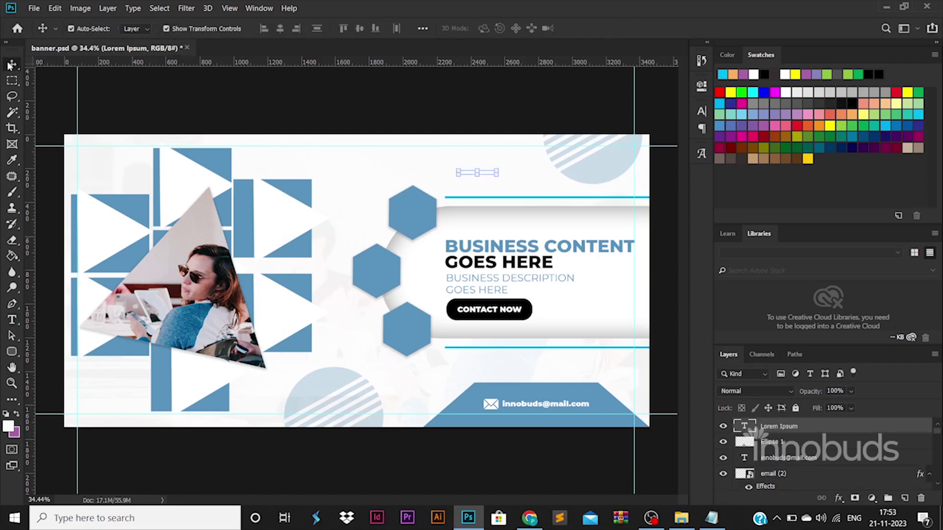
# Add the text LOGO above the upper cyan line, on a layer over the upper hexagon, and enlarge it to about 435%.
pyautogui.click(370, 267)
pyautogui.click(411, 218)
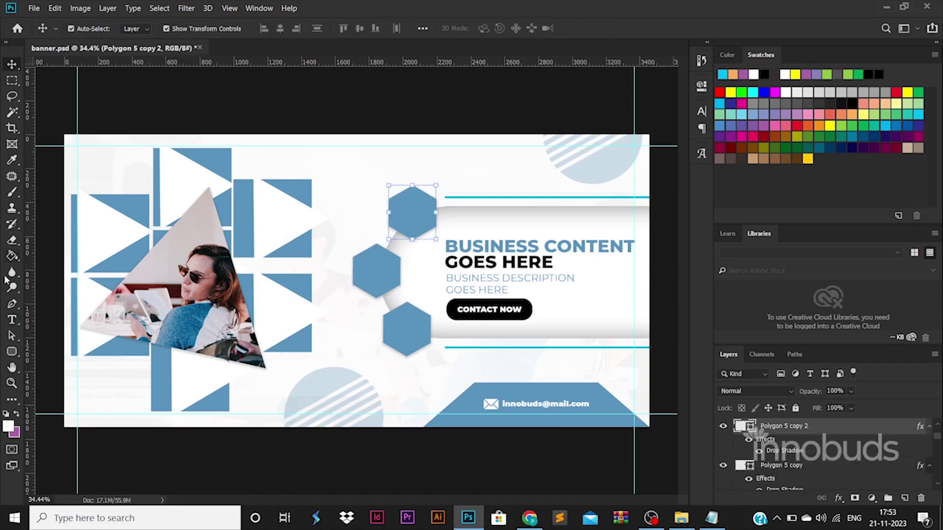
pyautogui.click(12, 320)
pyautogui.click(485, 166)
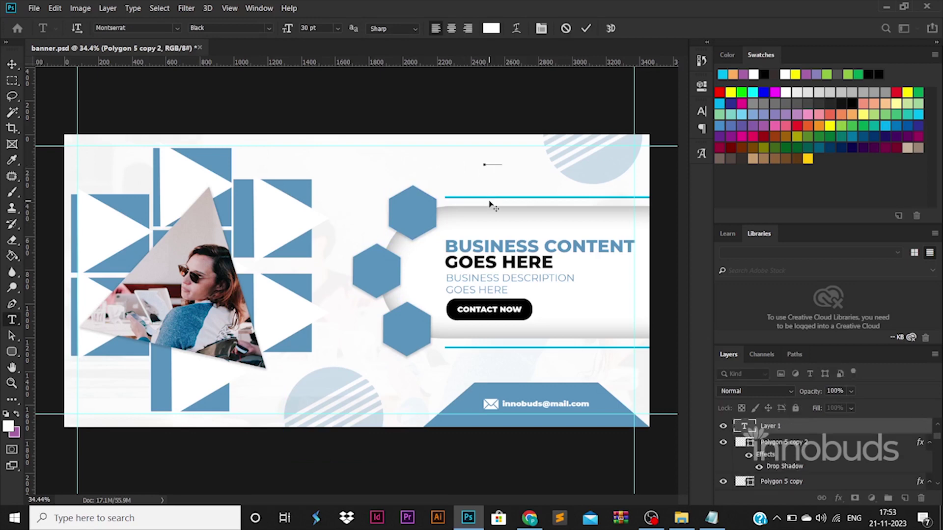
pyautogui.write('LOGO')
pyautogui.hotkey('ctrl', 'Return')
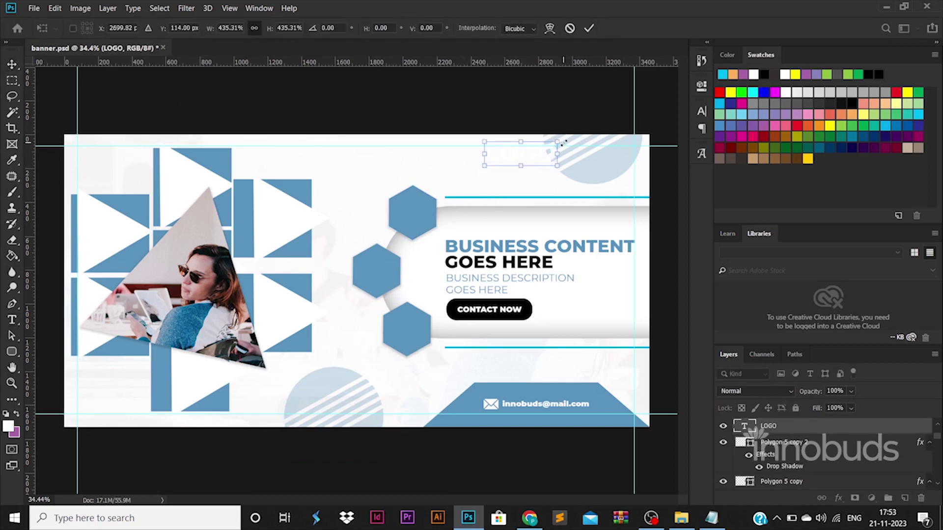
# Recolour the LOGO text with the blue sampled from the trapezoid and move it down just above the upper cyan line.
pyautogui.doubleClick(540, 156)
pyautogui.click(492, 28)
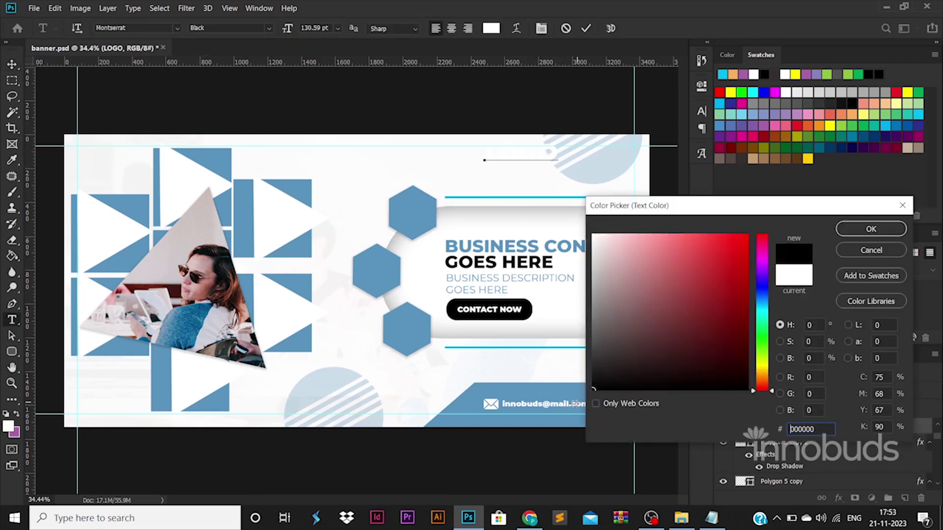
pyautogui.click(515, 393)
pyautogui.click(870, 229)
pyautogui.hotkey('ctrl', 'Return')
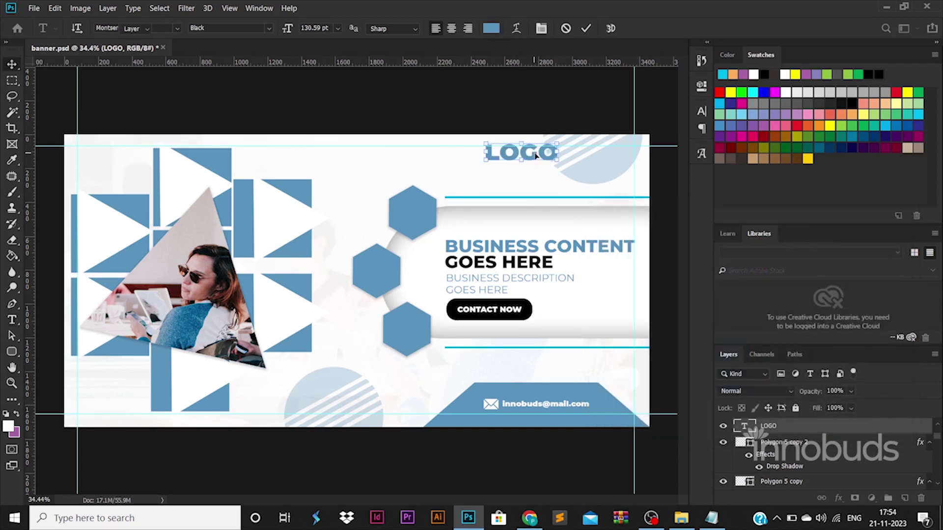
pyautogui.moveTo(536, 157); pyautogui.dragTo(531, 184)
# Copy the upper-right striped circle, shrink the copy to about 23% and place it left of the LOGO text.
pyautogui.moveTo(609, 164); pyautogui.dragTo(487, 174)
pyautogui.moveTo(521, 96); pyautogui.dragTo(448, 181)
pyautogui.hotkey('ctrl', '+')
pyautogui.hotkey('ctrl', '+')
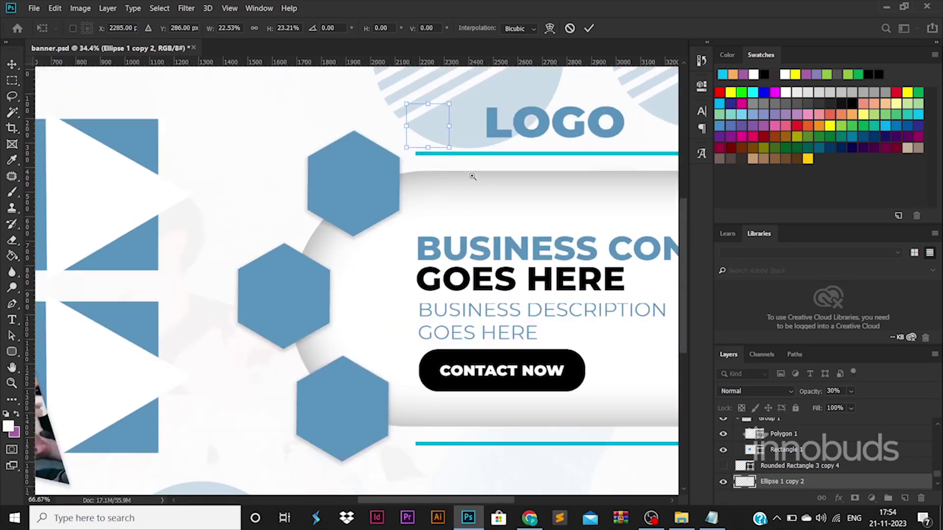
pyautogui.scroll(1, 471, 175)
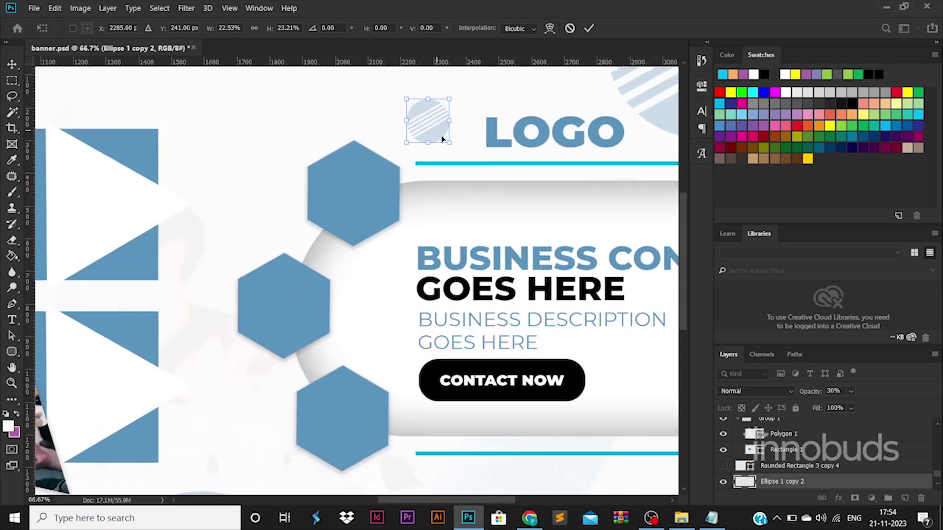
pyautogui.moveTo(438, 139); pyautogui.dragTo(438, 136)
pyautogui.press('Return')
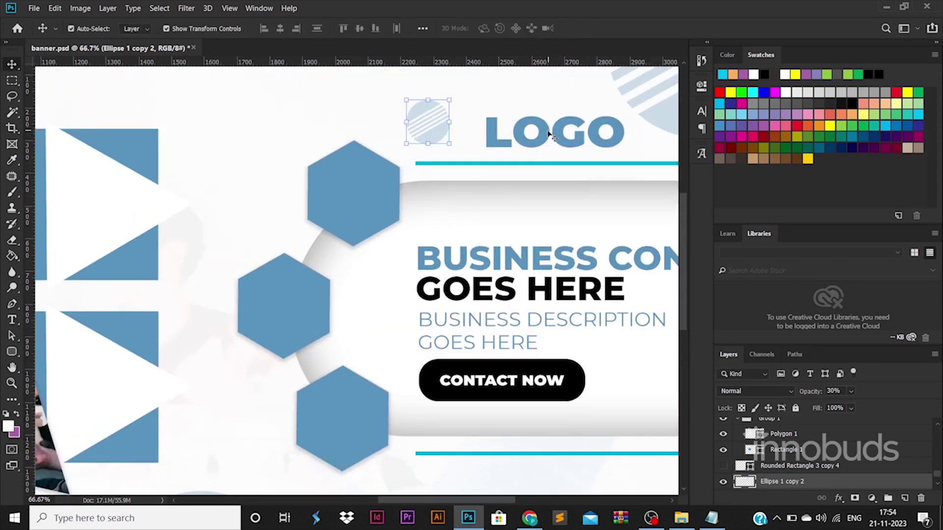
# Move the LOGO text closer to the small striped circle and level with it.
pyautogui.moveTo(533, 136); pyautogui.dragTo(507, 125)
pyautogui.hotkey('ctrl', 't')
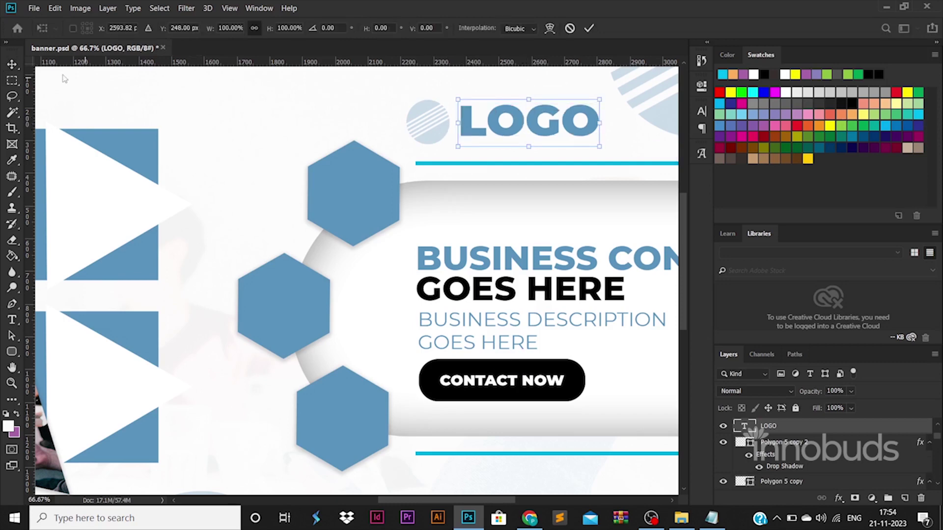
pyautogui.press('Return')
# Set the small striped logo circle's opacity to 100%.
pyautogui.click(427, 123)
pyautogui.write('100')
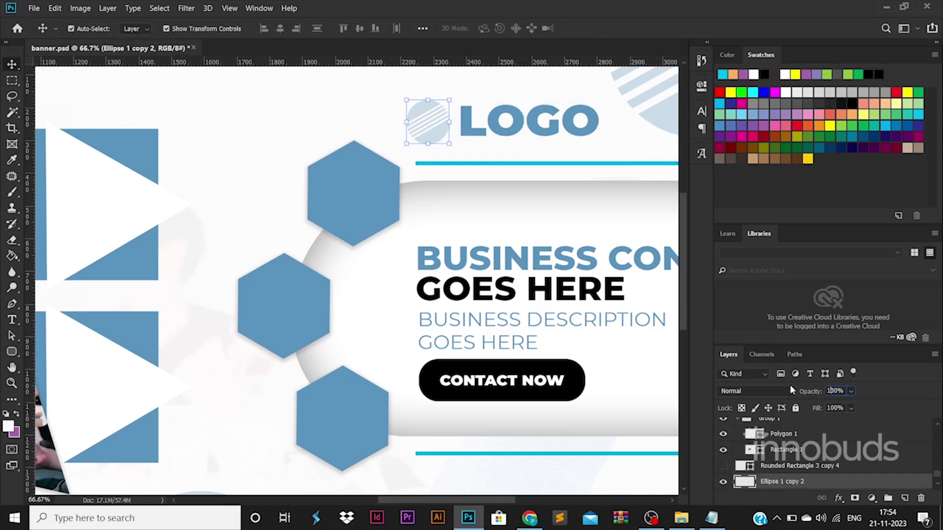
pyautogui.press('Return')
# Copy the faint lower striped circle to the banner's upper-left corner and scale it to about 38%.
pyautogui.scroll(-3, 774, 435)
pyautogui.scroll(-9, 592, 377)
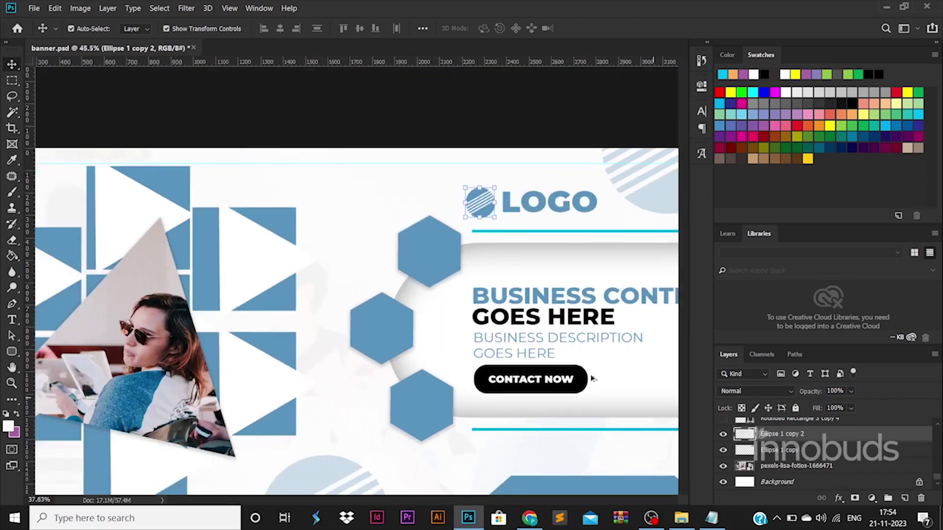
pyautogui.moveTo(334, 363); pyautogui.dragTo(121, 175)
pyautogui.hotkey('ctrl', 't')
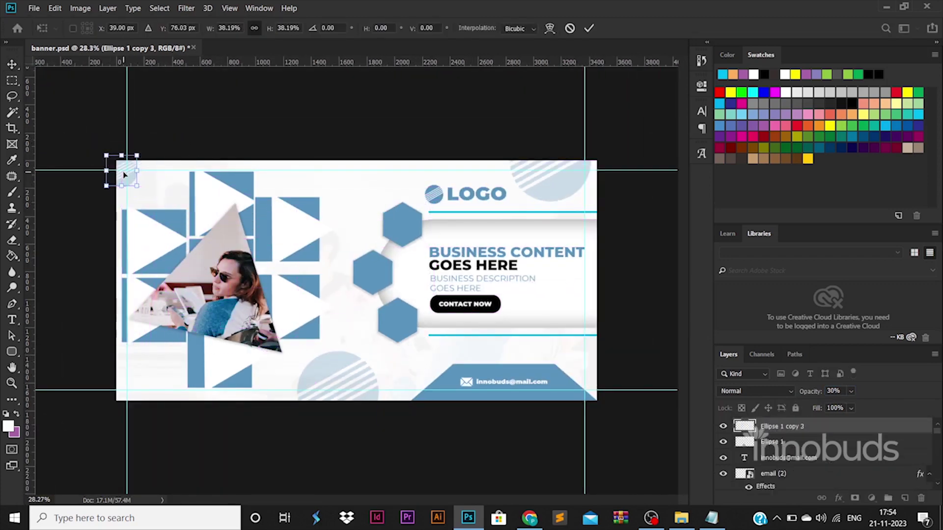
pyautogui.press('Return')
# Add the text QUALITY, enlarge it to about 171% and place it on the upper hexagon.
pyautogui.hotkey('ctrl', '+')
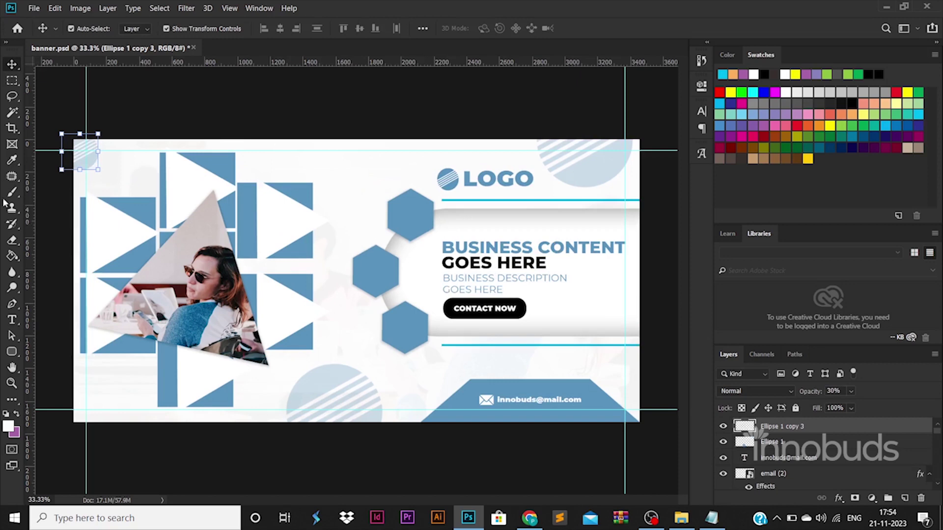
pyautogui.click(12, 320)
pyautogui.click(359, 200)
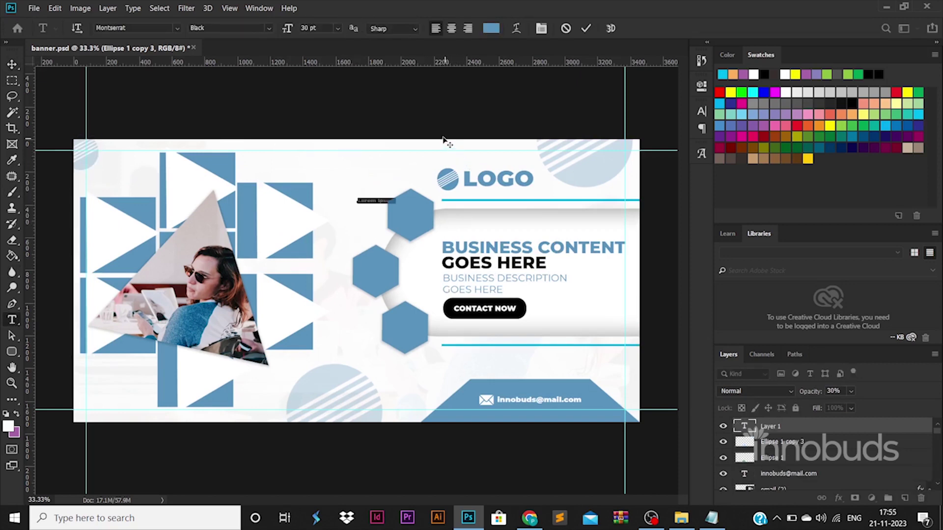
pyautogui.write('QA')
pyautogui.press('BackSpace')
pyautogui.write('UALITY')
pyautogui.click(12, 64)
pyautogui.moveTo(386, 197); pyautogui.dragTo(419, 217)
# Change the QUALITY text's colour to white.
pyautogui.doubleClick(752, 430)
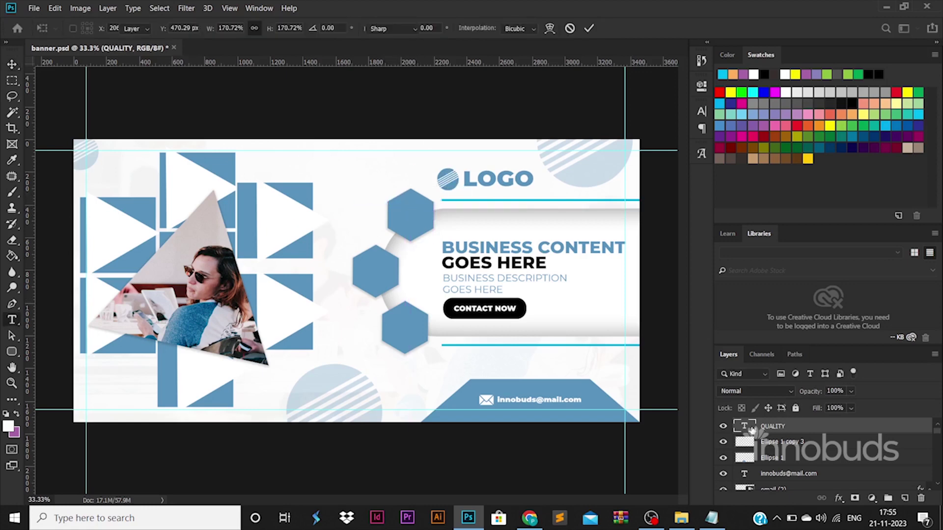
pyautogui.click(492, 28)
pyautogui.click(526, 163)
pyautogui.press('Return')
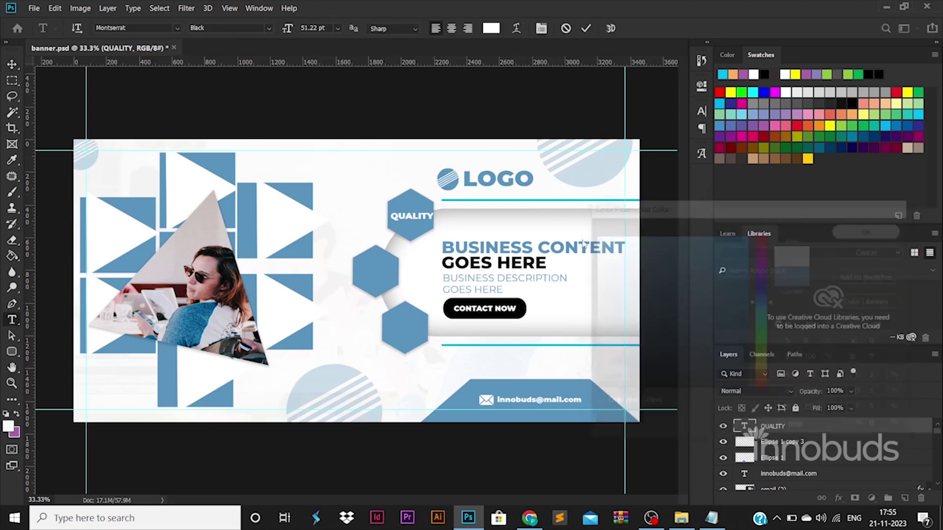
# Shrink the QUALITY text and centre it slightly below the middle of the upper hexagon.
pyautogui.scroll(2, 442, 195)
pyautogui.press('Escape')
pyautogui.press('v')
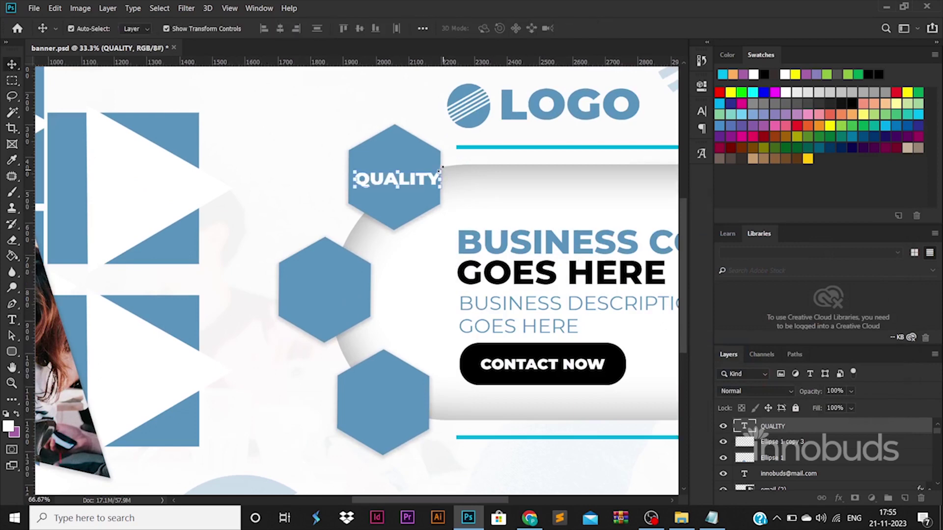
pyautogui.hotkey('ctrl', 't')
pyautogui.moveTo(432, 189); pyautogui.dragTo(405, 191)
pyautogui.press('Return')
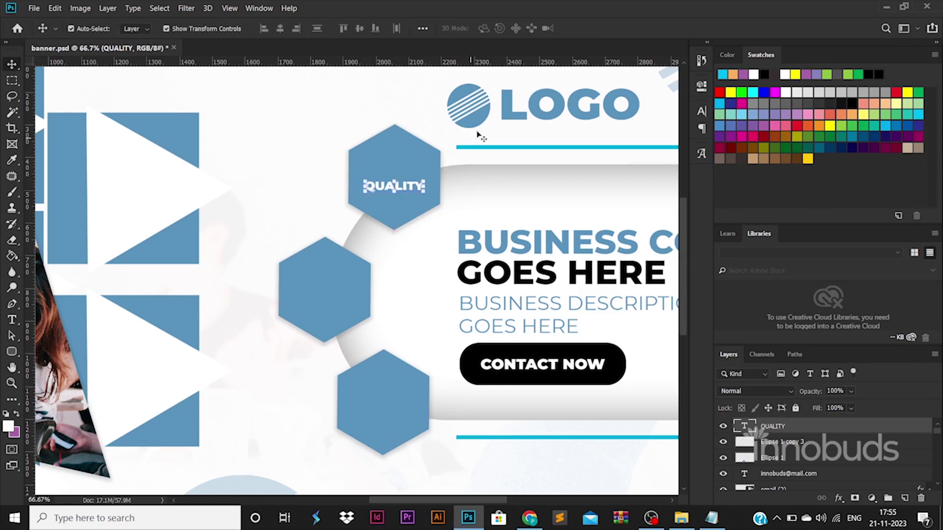
# Copy the striped logo circle above the QUALITY text and bring the copy to the top of the layer stack.
pyautogui.keyDown('alt'); pyautogui.moveTo(481, 117); pyautogui.dragTo(405, 166); pyautogui.keyUp('alt')
pyautogui.scroll(-4, 786, 442)
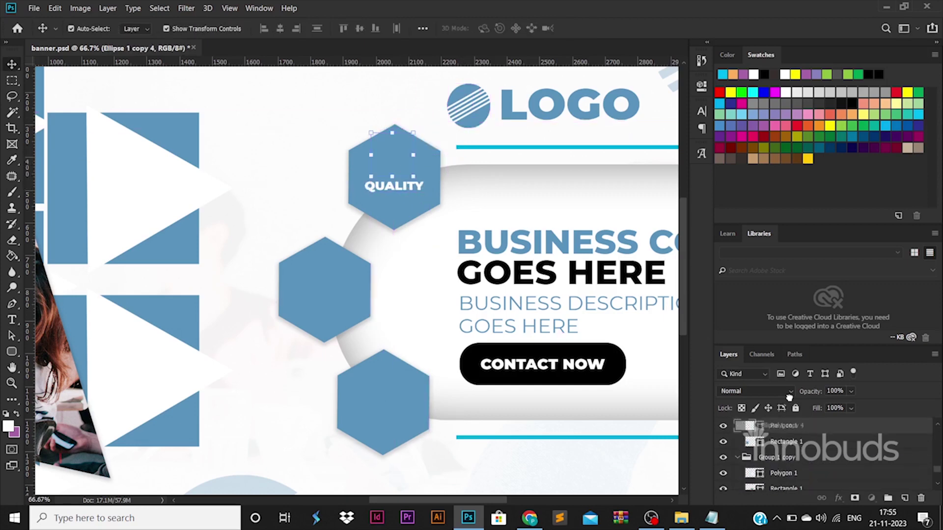
pyautogui.moveTo(789, 397); pyautogui.dragTo(783, 429)
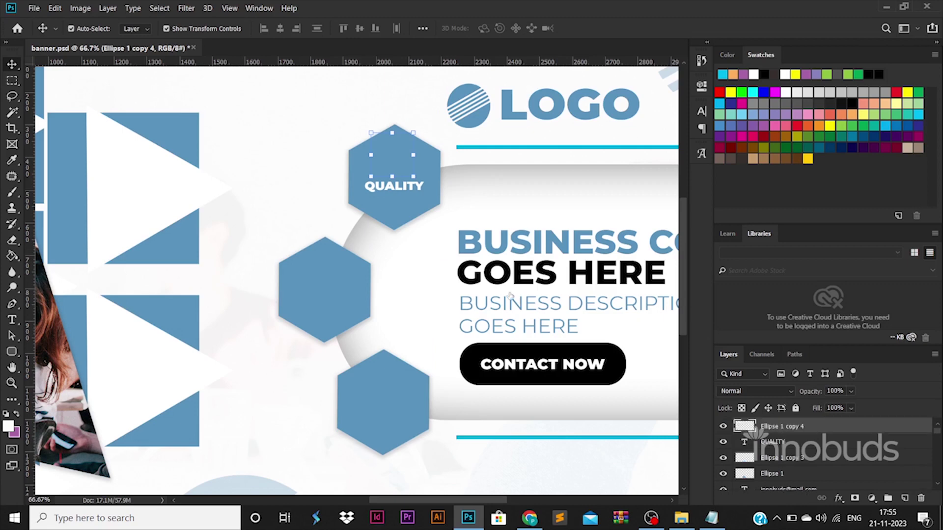
# Apply a white Color Overlay to the striped circle in the upper hexagon and scale it down above the QUALITY text.
pyautogui.doubleClick(845, 431)
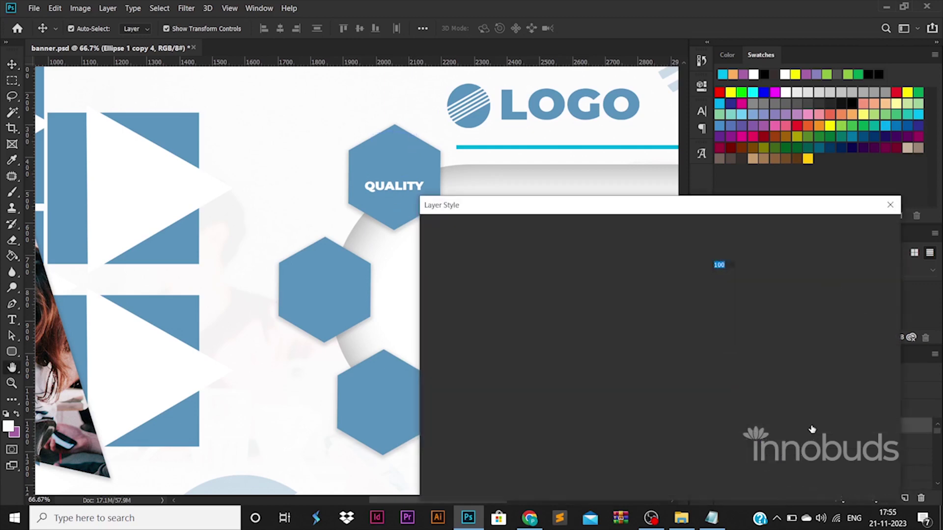
pyautogui.click(462, 378)
pyautogui.click(853, 233)
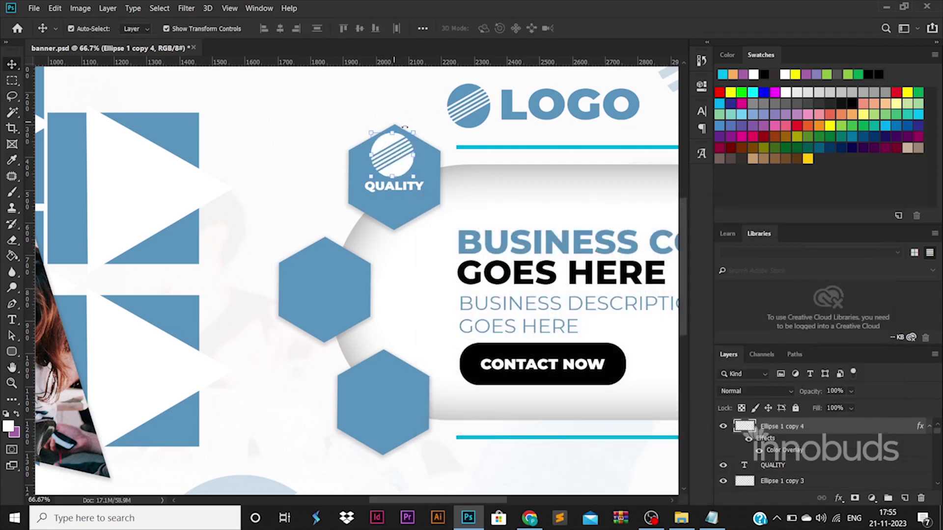
pyautogui.moveTo(414, 133); pyautogui.dragTo(294, 342)
pyautogui.press('Return')
# Copy the white striped circle together with the QUALITY text onto the middle and lower hexagons.
pyautogui.scroll(1, 384, 169)
pyautogui.keyDown('shift'); pyautogui.click(399, 194); pyautogui.keyUp('shift')
pyautogui.scroll(-1, 290, 335)
pyautogui.scroll(-1, 290, 336)
pyautogui.moveTo(295, 243); pyautogui.dragTo(383, 417)
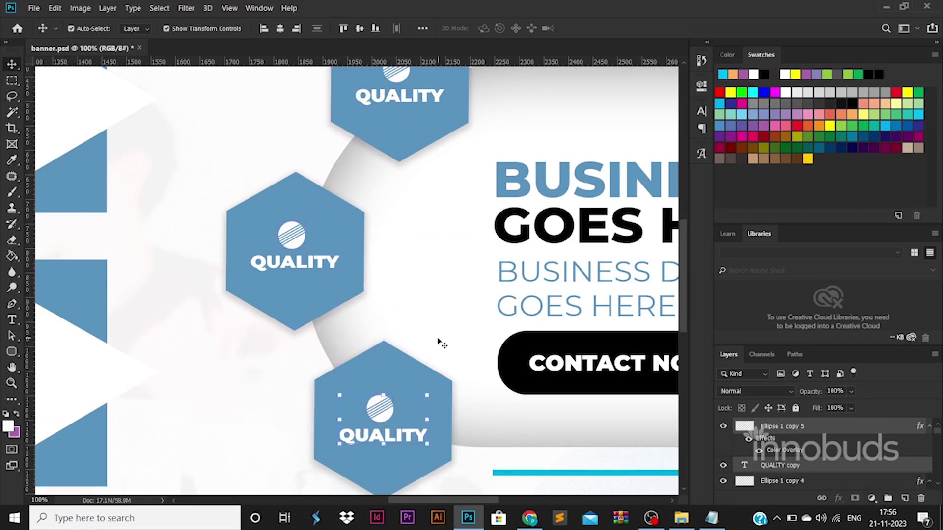
# Replace the middle hexagon's label with AFORDABLE and recentre it below the icon.
pyautogui.doubleClick(279, 268)
pyautogui.write('aff')
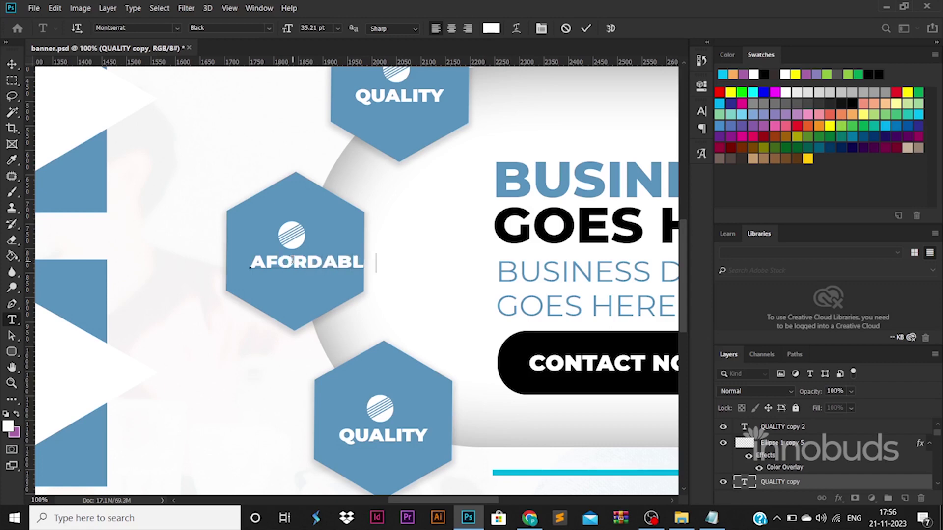
pyautogui.click(14, 66)
pyautogui.moveTo(357, 248); pyautogui.dragTo(339, 248)
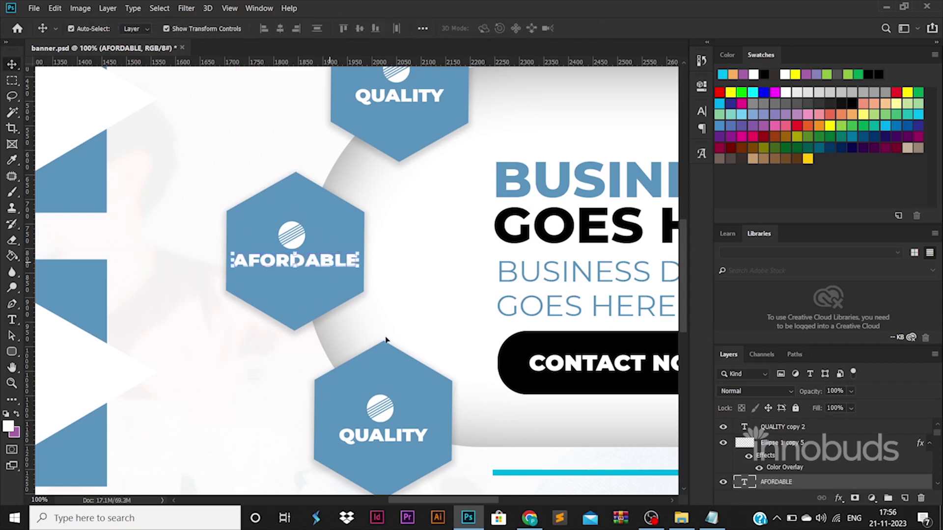
# Replace the lower hexagon's label with SUPPORT.
pyautogui.click(412, 442)
pyautogui.doubleClick(413, 440)
pyautogui.write('SUPPORT')
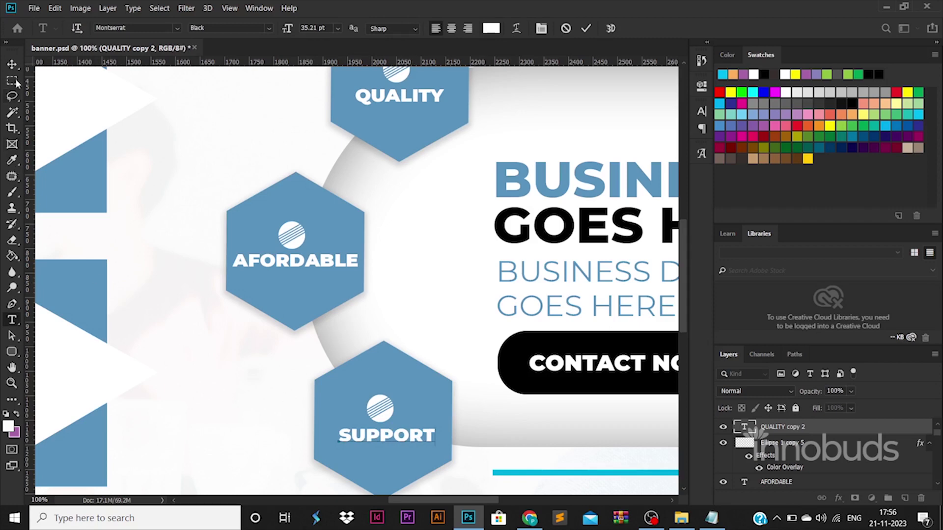
pyautogui.click(13, 67)
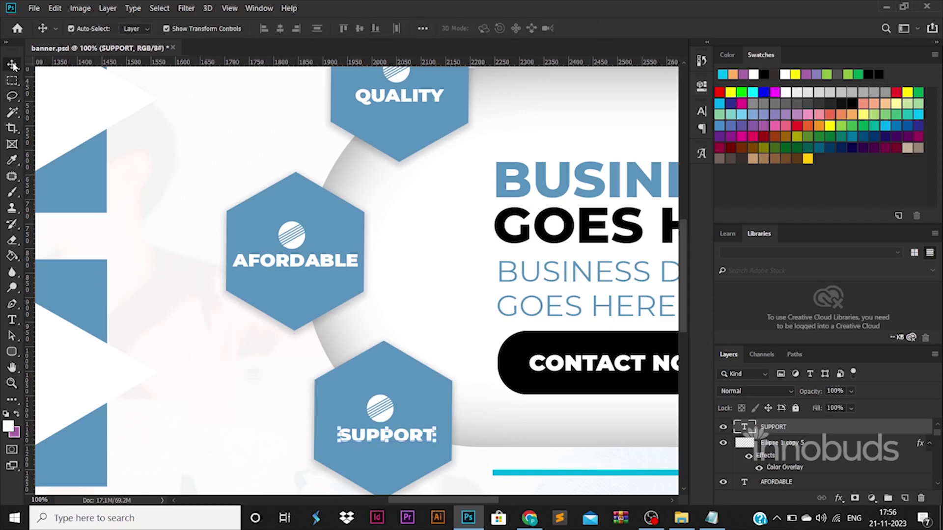
# Replace the middle hexagon's label with SERVICE and centre it below the icon.
pyautogui.doubleClick(315, 258)
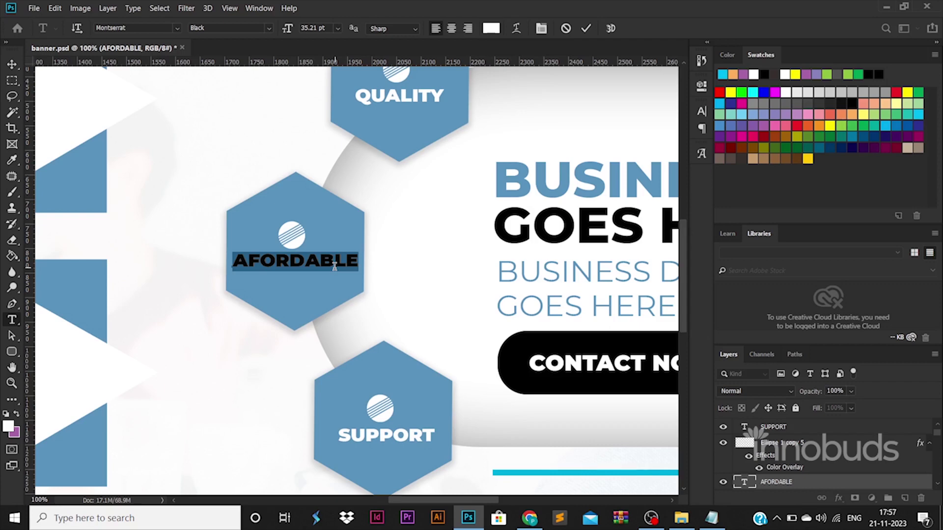
pyautogui.click(12, 67)
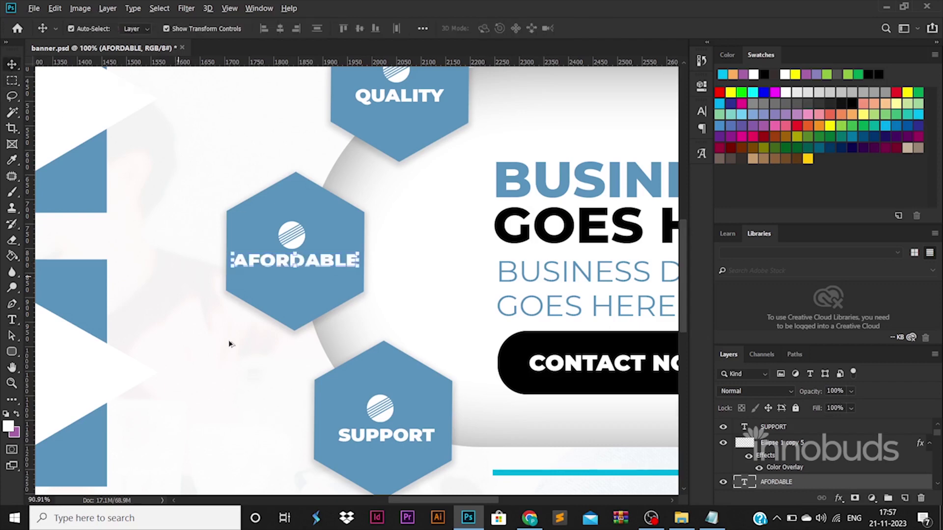
pyautogui.keyDown('alt'); pyautogui.click(229, 342); pyautogui.keyUp('alt')
pyautogui.keyDown('ctrl'); pyautogui.click(252, 290); pyautogui.keyUp('ctrl')
pyautogui.keyDown('ctrl'); pyautogui.click(271, 307); pyautogui.keyUp('ctrl')
pyautogui.doubleClick(247, 312)
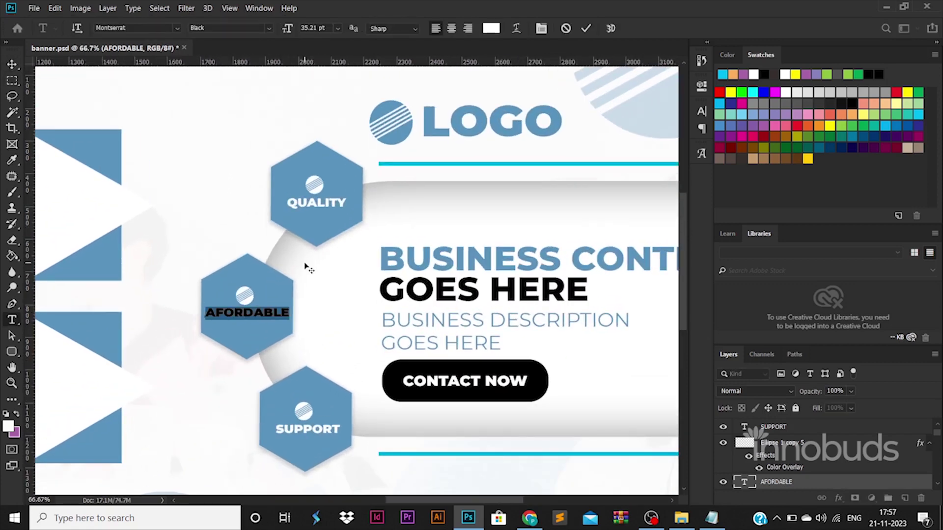
pyautogui.write('SERVICE')
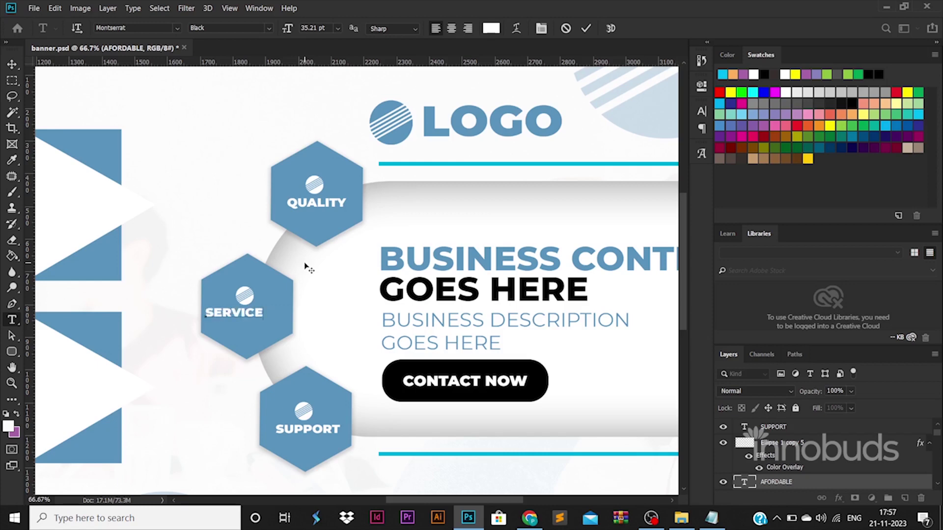
pyautogui.click(13, 63)
pyautogui.moveTo(257, 312)
pyautogui.mouseDown()
pyautogui.moveTo(267, 315)
pyautogui.moveTo(258, 313)
pyautogui.mouseUp()
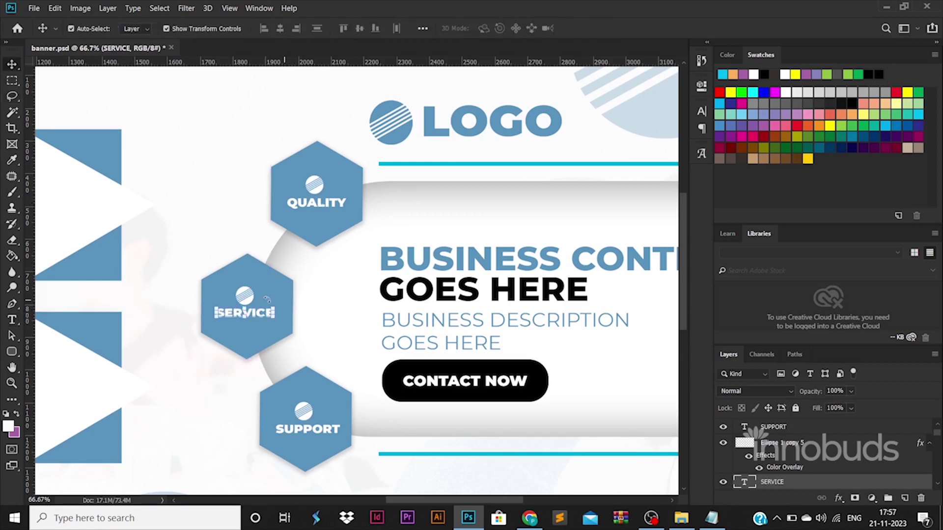
# Centre the striped icons and labels horizontally within the QUALITY, SERVICE and SUPPORT hexagons.
pyautogui.click(314, 183)
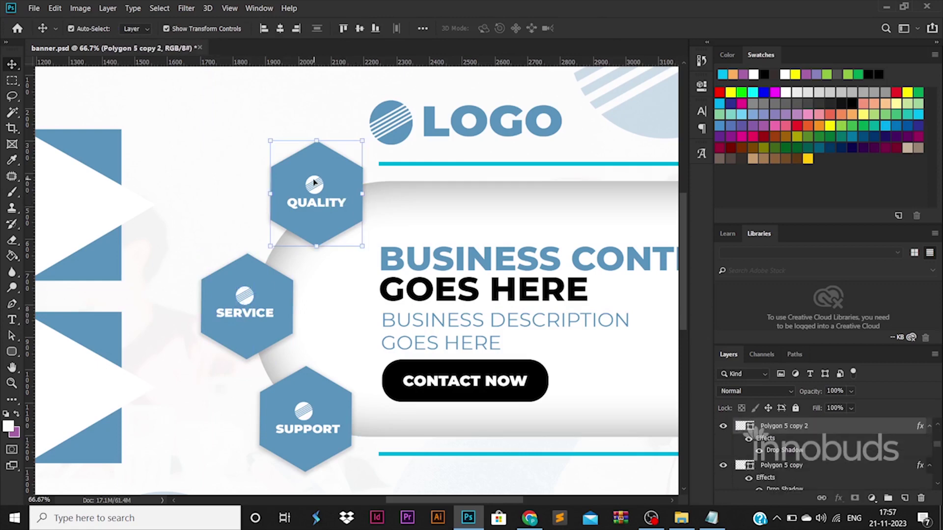
pyautogui.click(242, 315)
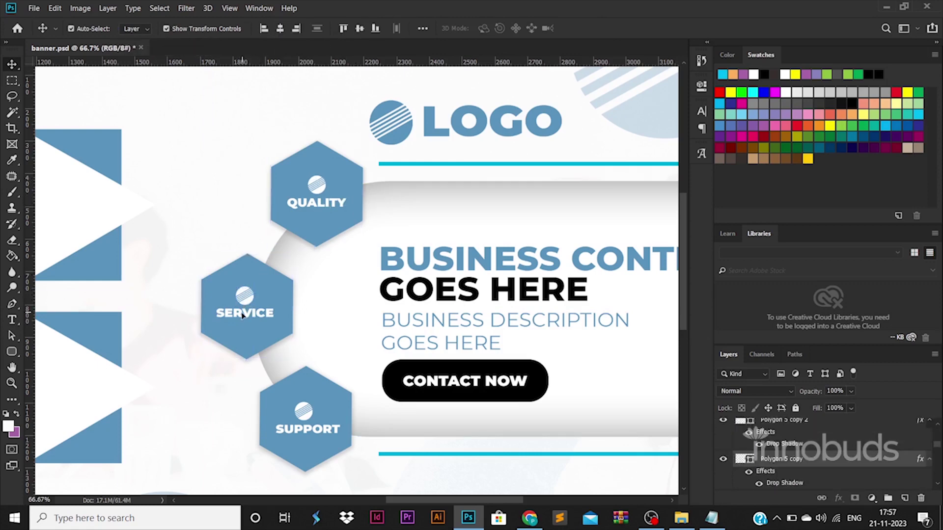
pyautogui.click(302, 408)
pyautogui.hotkey('ctrl', 't')
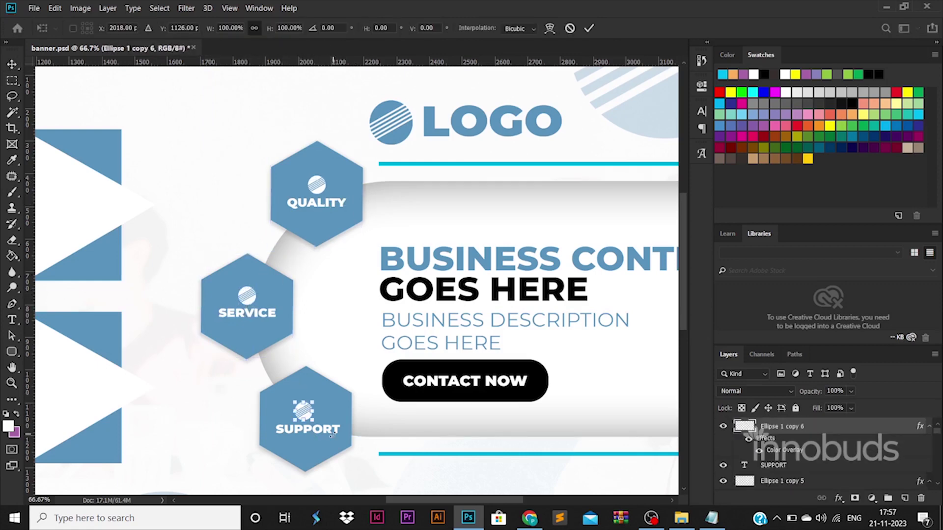
pyautogui.press('Return')
pyautogui.click(350, 397)
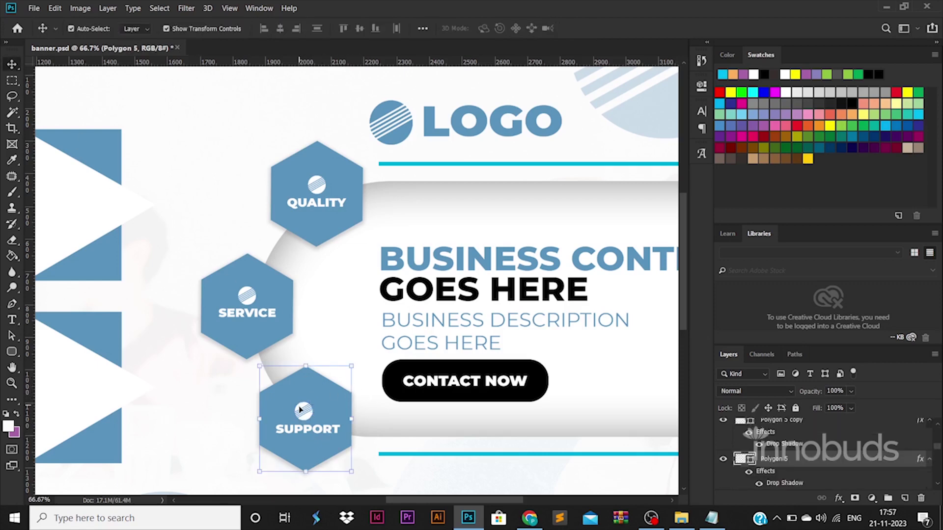
pyautogui.click(303, 393)
pyautogui.keyDown('shift'); pyautogui.click(338, 432); pyautogui.keyUp('shift')
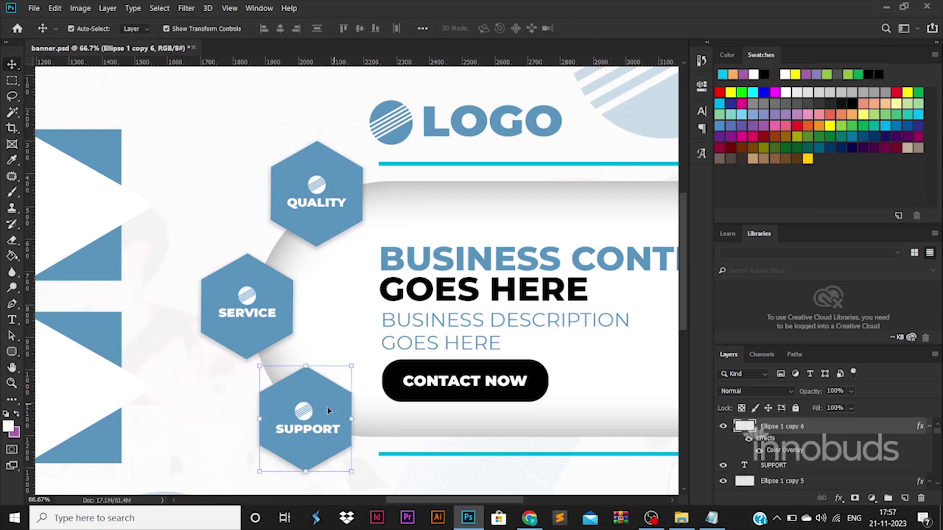
pyautogui.click(280, 28)
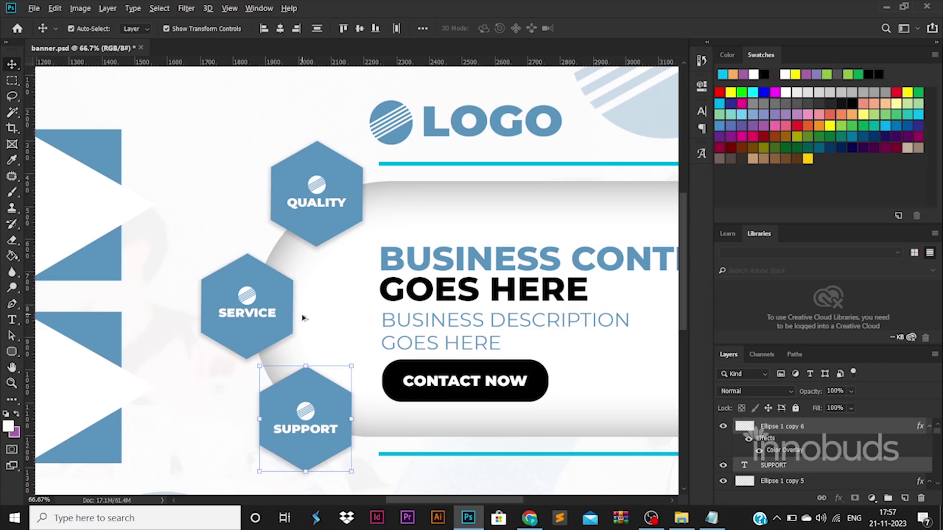
# Deselect all layers and save the banner document.
pyautogui.hotkey('ctrl', '0')
pyautogui.click(420, 464)
pyautogui.hotkey('ctrl', 's')
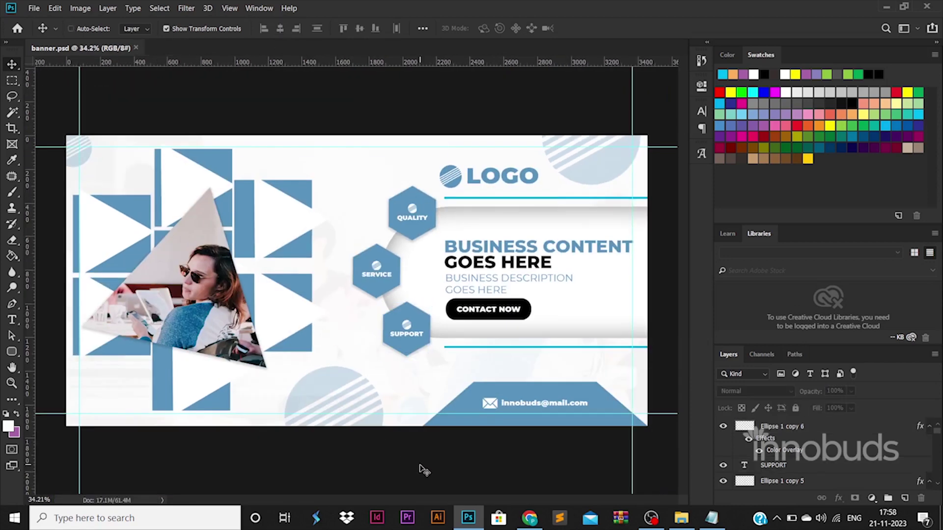
# Export the banner for web as a high-quality JPEG named banner.jpg into the 115 BANNER 011 folder.
pyautogui.hotkey('ctrl', 'alt', 'shift', 's')
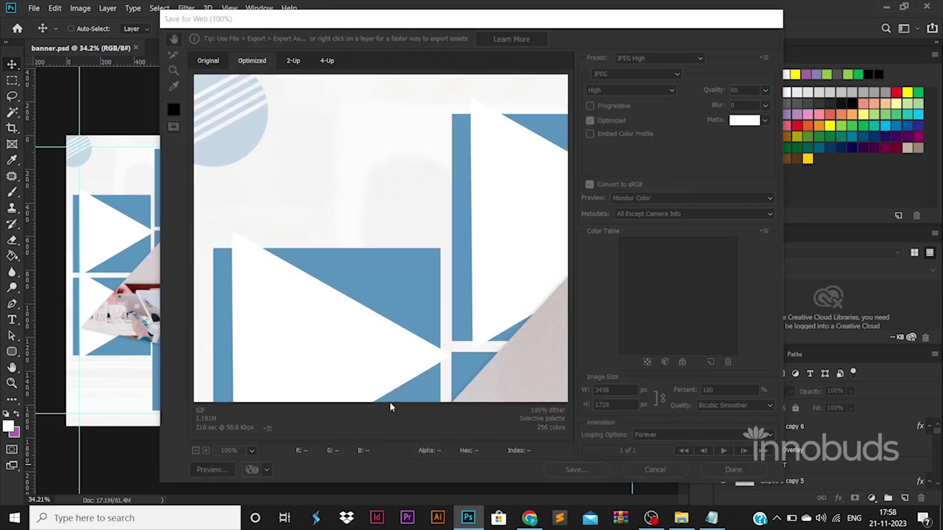
pyautogui.press('Return')
pyautogui.click(235, 28)
pyautogui.click(280, 200)
pyautogui.click(235, 28)
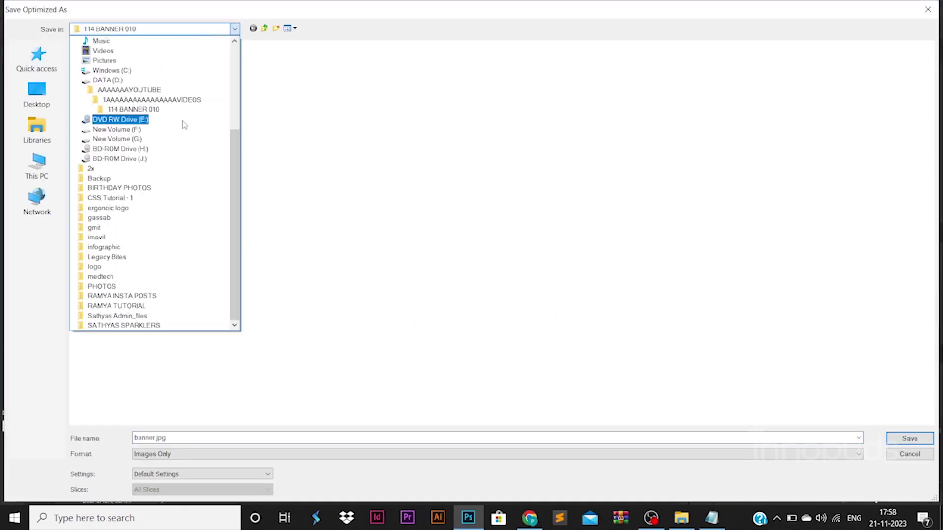
pyautogui.click(189, 101)
pyautogui.scroll(-4, 402, 311)
pyautogui.doubleClick(362, 354)
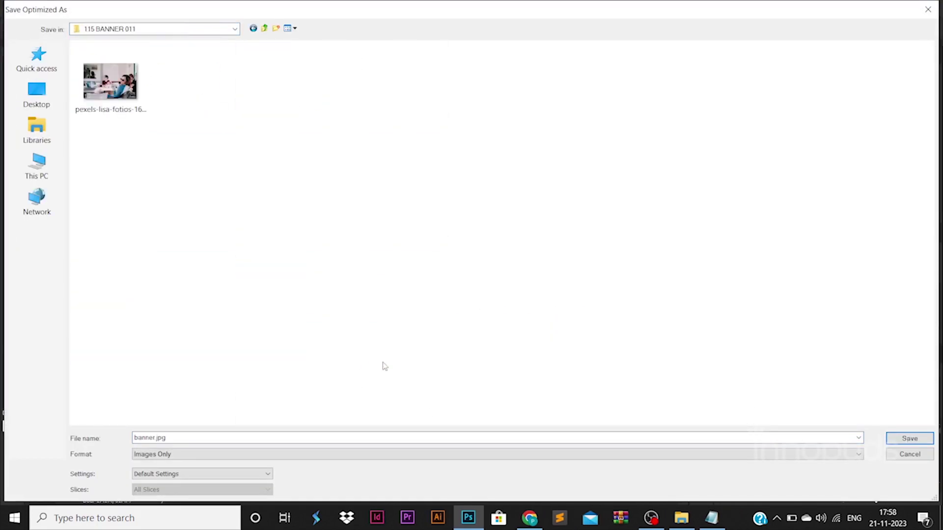
pyautogui.click(891, 439)
# Switch to File Explorer, open banner.jpg from the export folder to check the design, and close the preview.
pyautogui.click(682, 518)
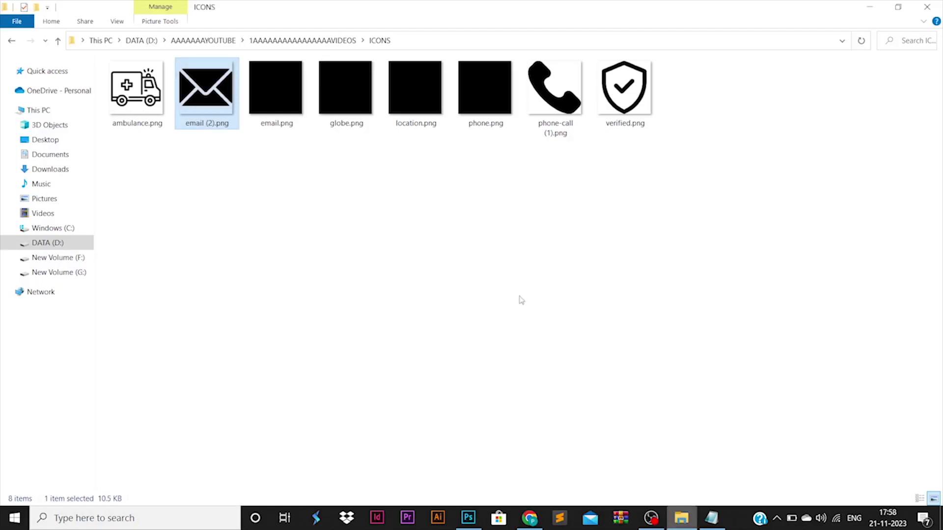
pyautogui.click(334, 40)
pyautogui.doubleClick(486, 315)
pyautogui.doubleClick(230, 120)
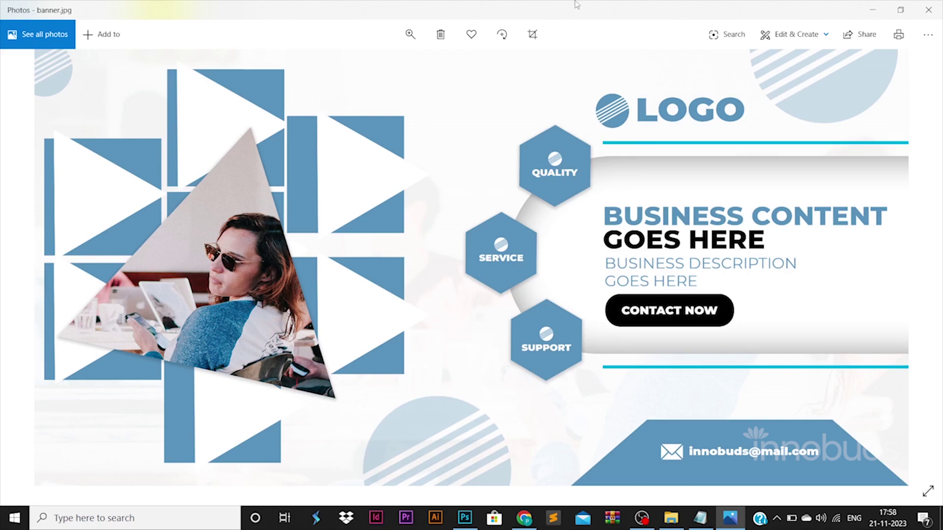
pyautogui.click(928, 10)
# Return to Photoshop, move the heading, description and CONTACT NOW button up about 40 px together, and save the document.
pyautogui.click(464, 519)
pyautogui.click(495, 314)
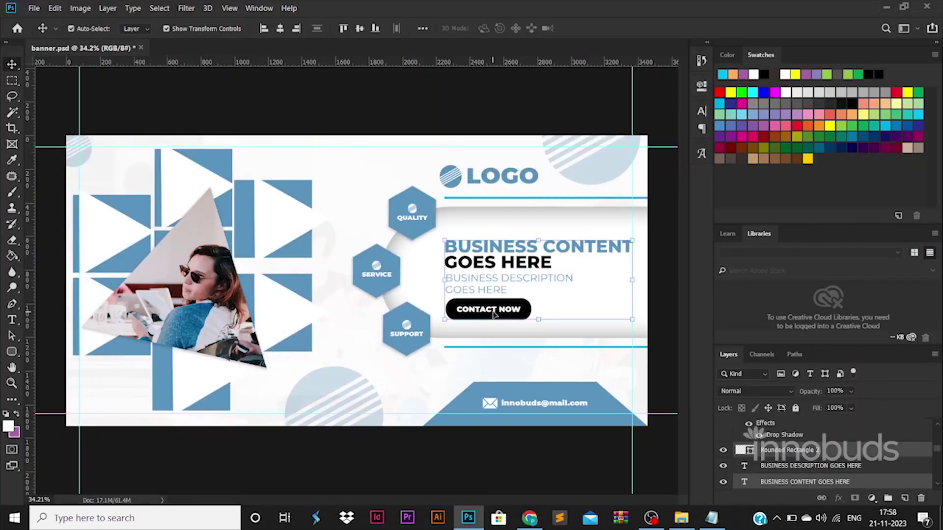
pyautogui.hotkey('shift', 'Up')
pyautogui.hotkey('shift', 'Up')
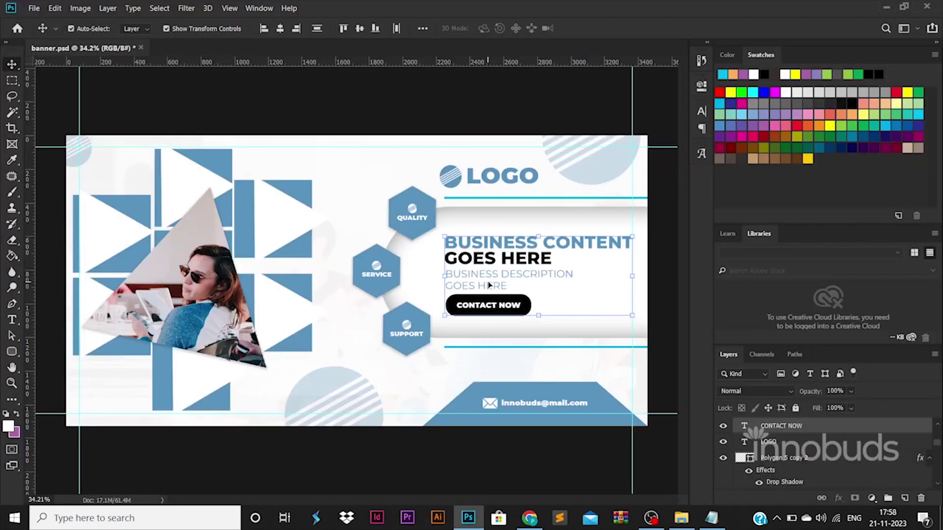
pyautogui.hotkey('shift', 'Up')
pyautogui.hotkey('shift', 'Up')
pyautogui.click(526, 485)
pyautogui.hotkey('ctrl', 's')
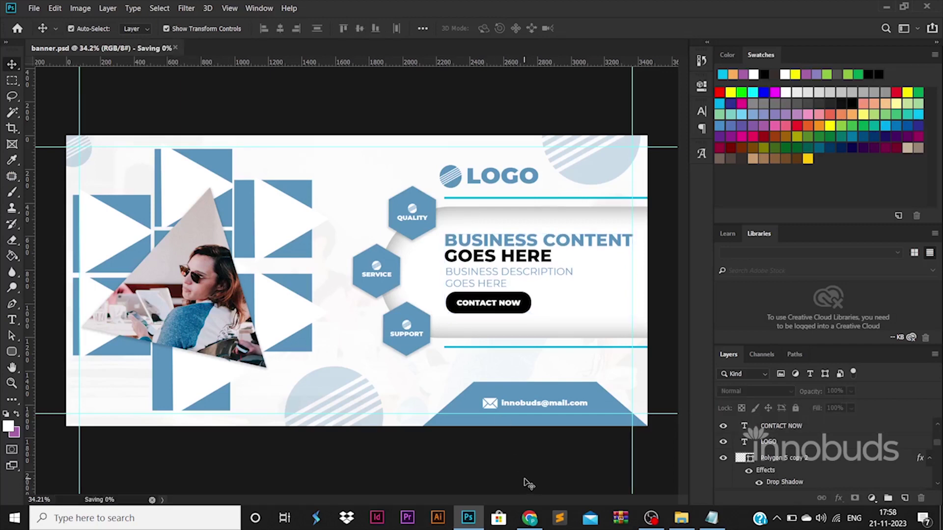
pyautogui.click(432, 357)
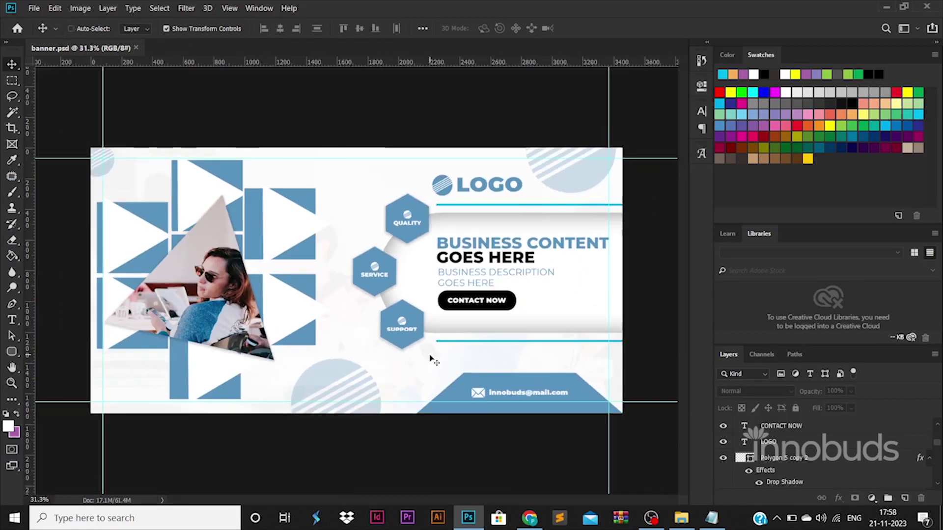
pyautogui.scroll(-3, 421, 334)
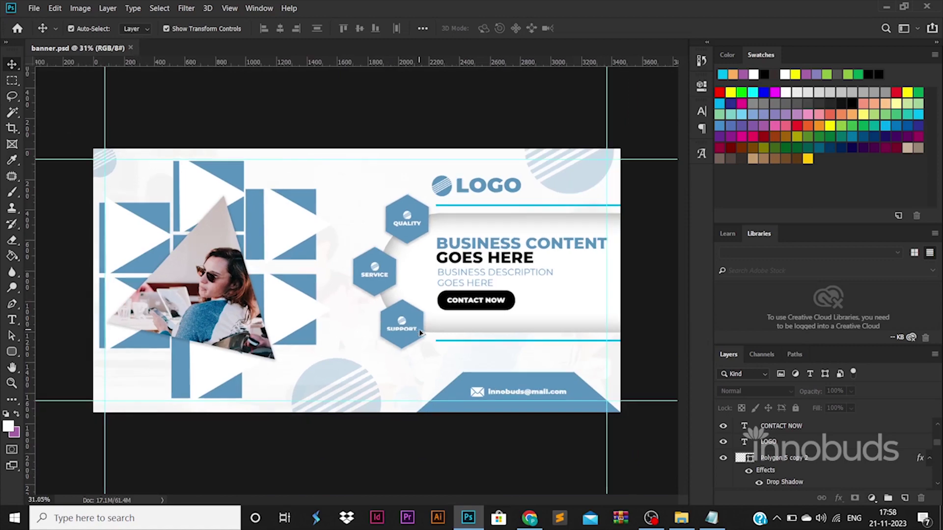